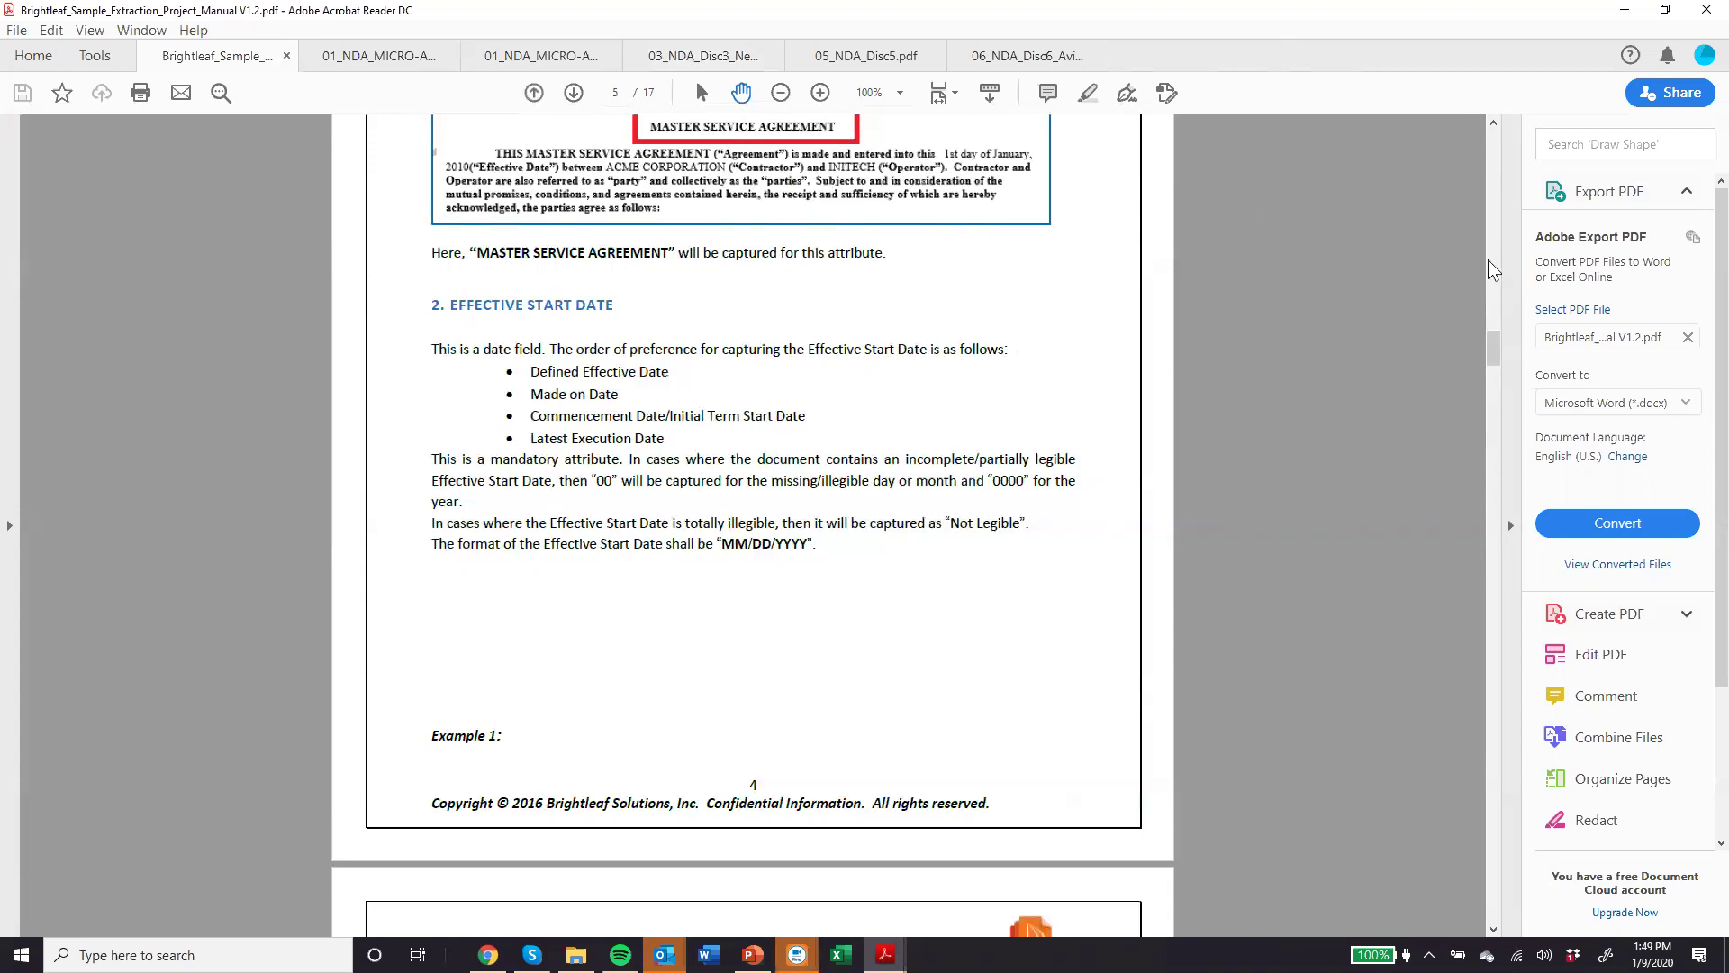
Step: Review the Effective Start Date example and the Effective End Date section in the sample extraction project manual
{"action": "scroll", "coordinate": [1506, 370], "scroll_direction": "down", "scroll_amount": 3}
{"action": "scroll", "coordinate": [1506, 369], "scroll_direction": "down", "scroll_amount": 6}
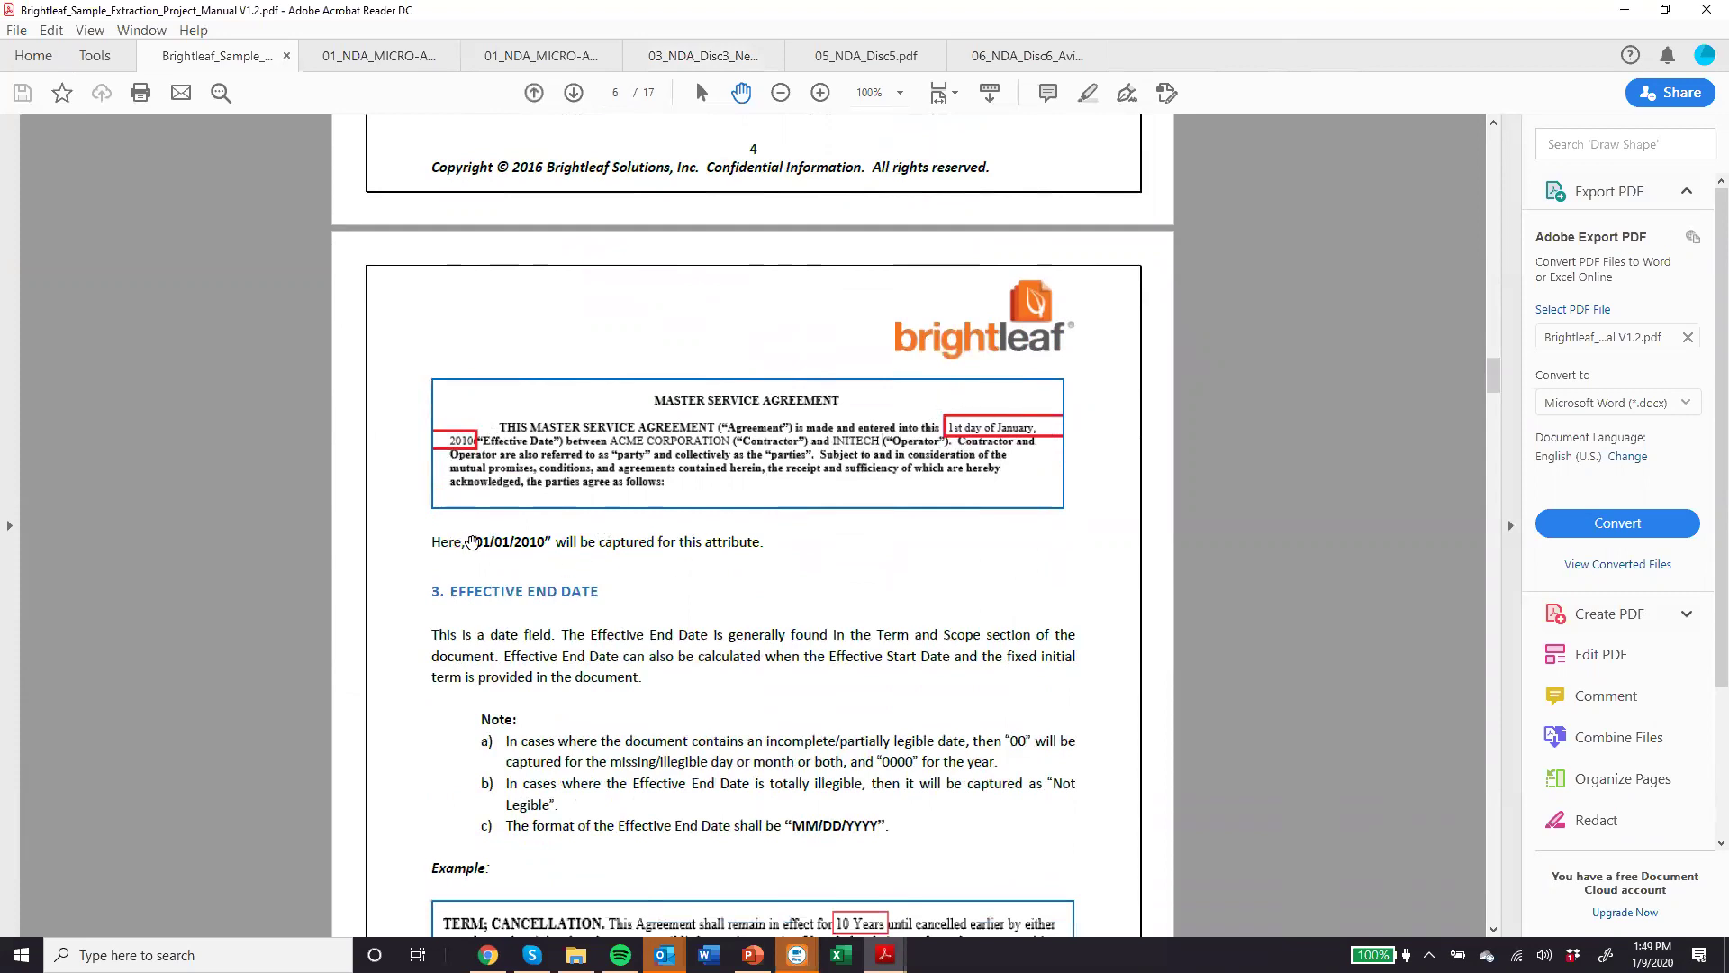
{"action": "left_click_drag", "start_coordinate": [482, 544], "coordinate": [540, 543]}
{"action": "left_click", "coordinate": [540, 543]}
{"action": "left_click_drag", "start_coordinate": [1495, 383], "coordinate": [1499, 395]}
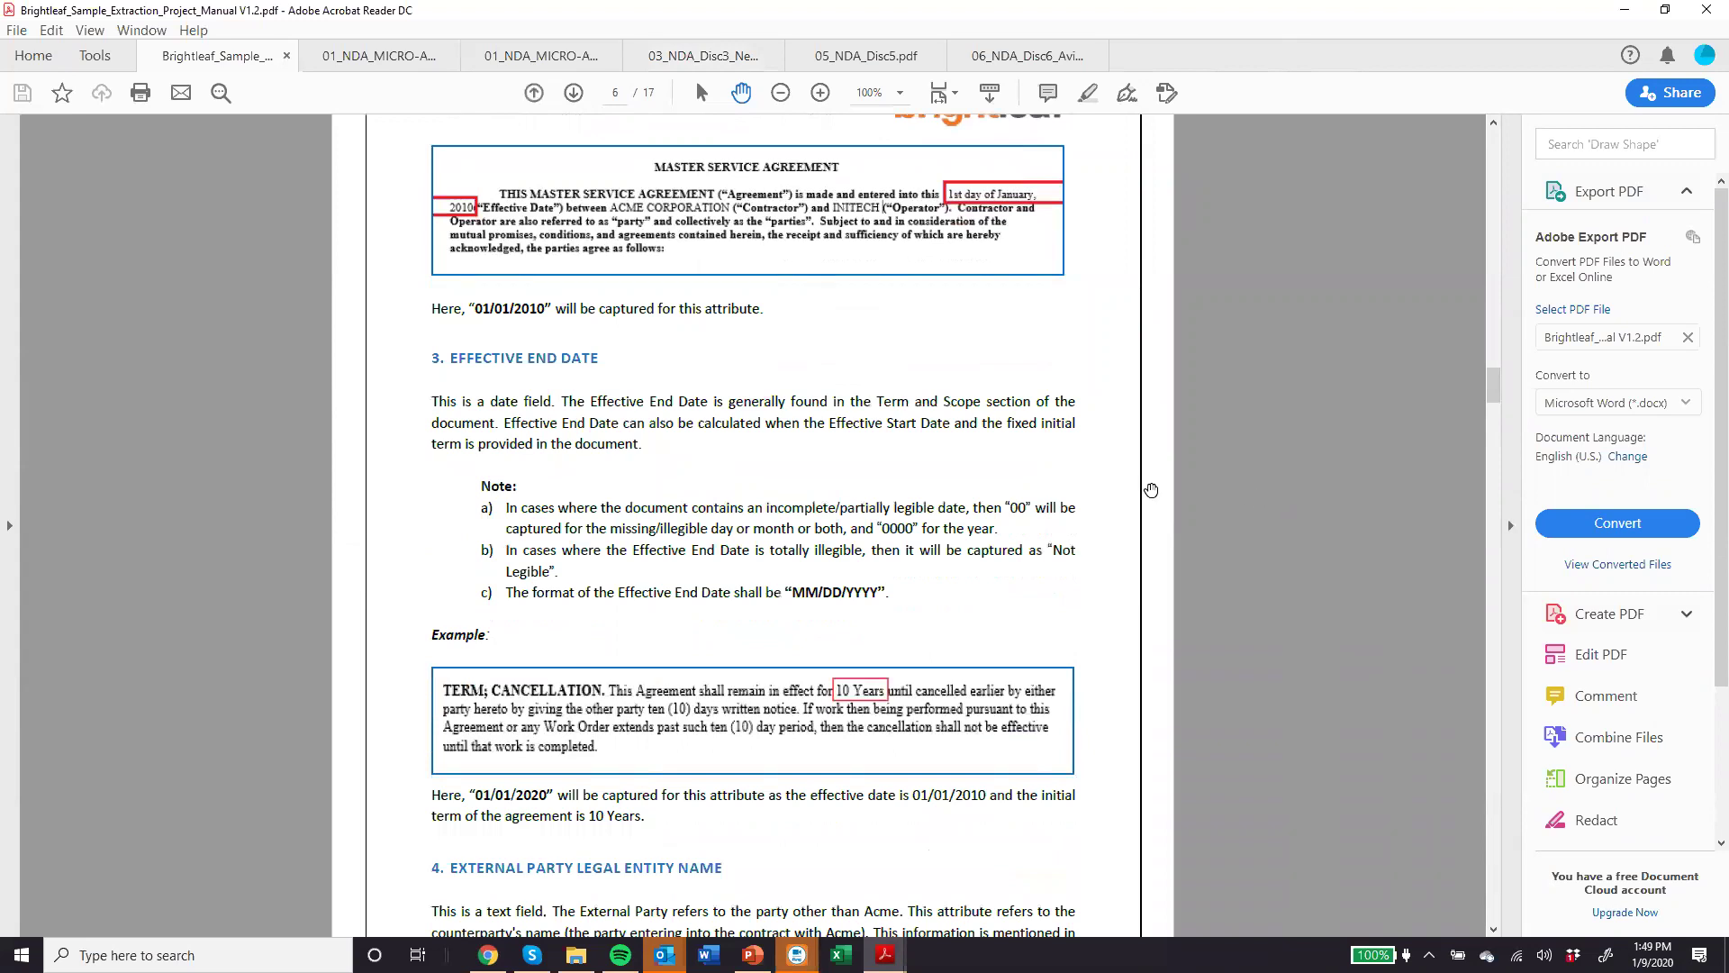
Step: Compare the opening party details in the converted and original MICRO-ACME GROUP confidentiality agreements
{"action": "left_click", "coordinate": [371, 60]}
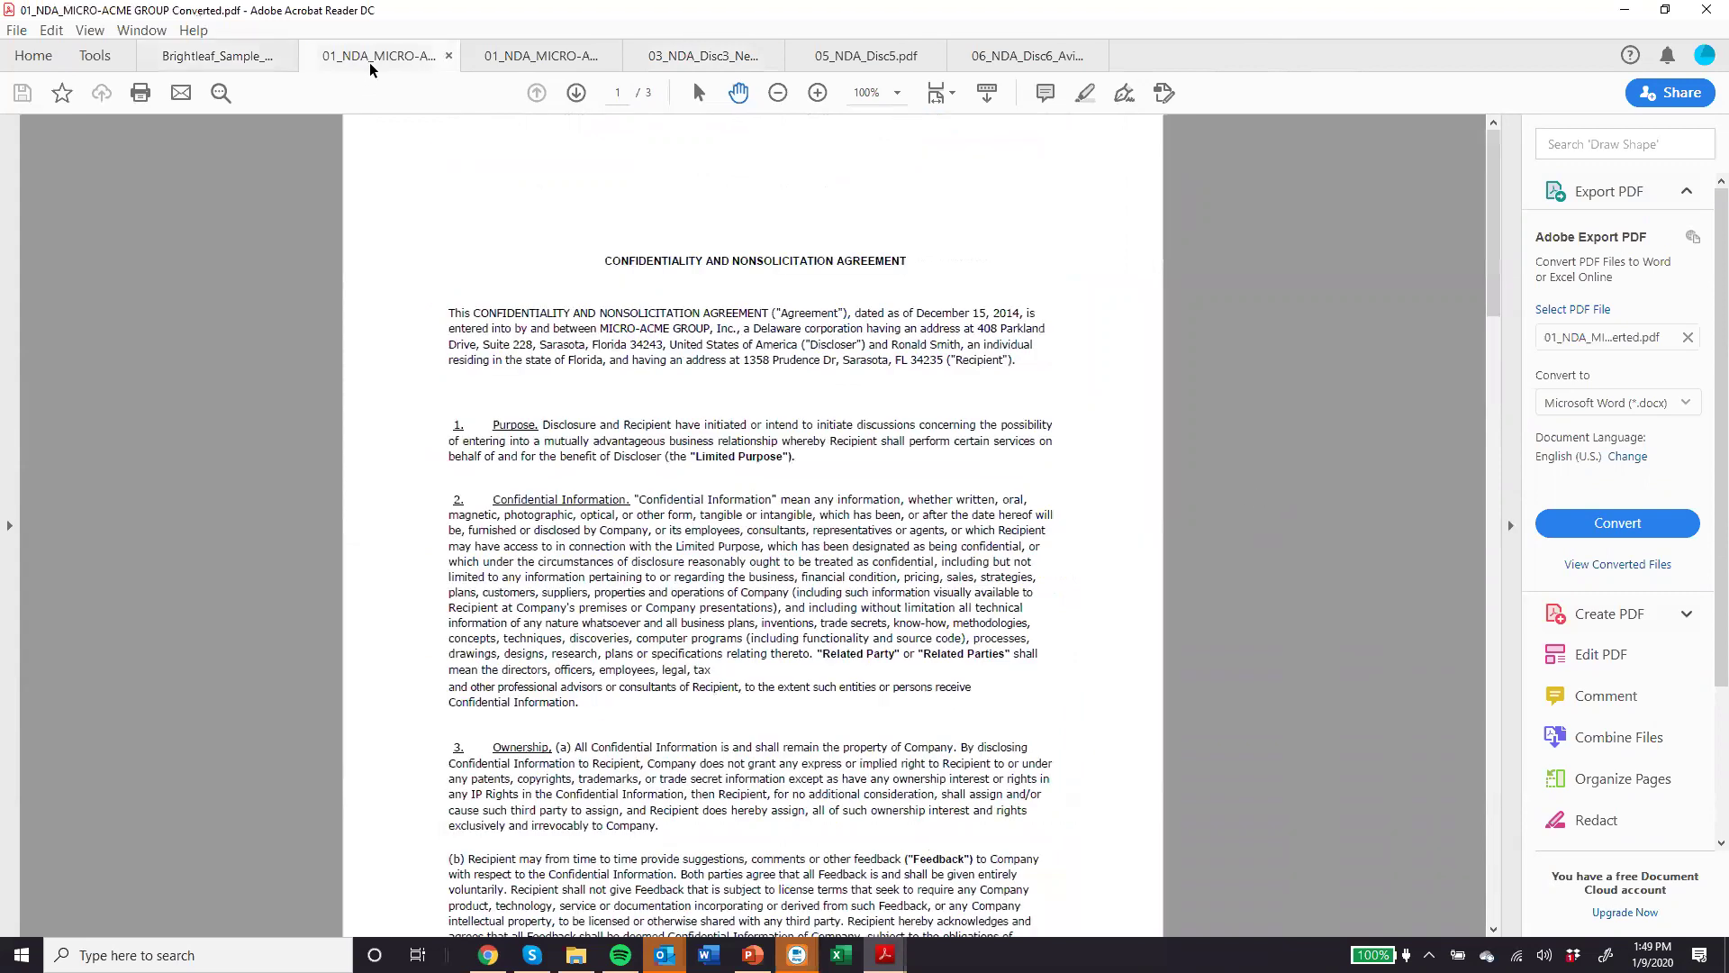
{"action": "left_click", "coordinate": [533, 61]}
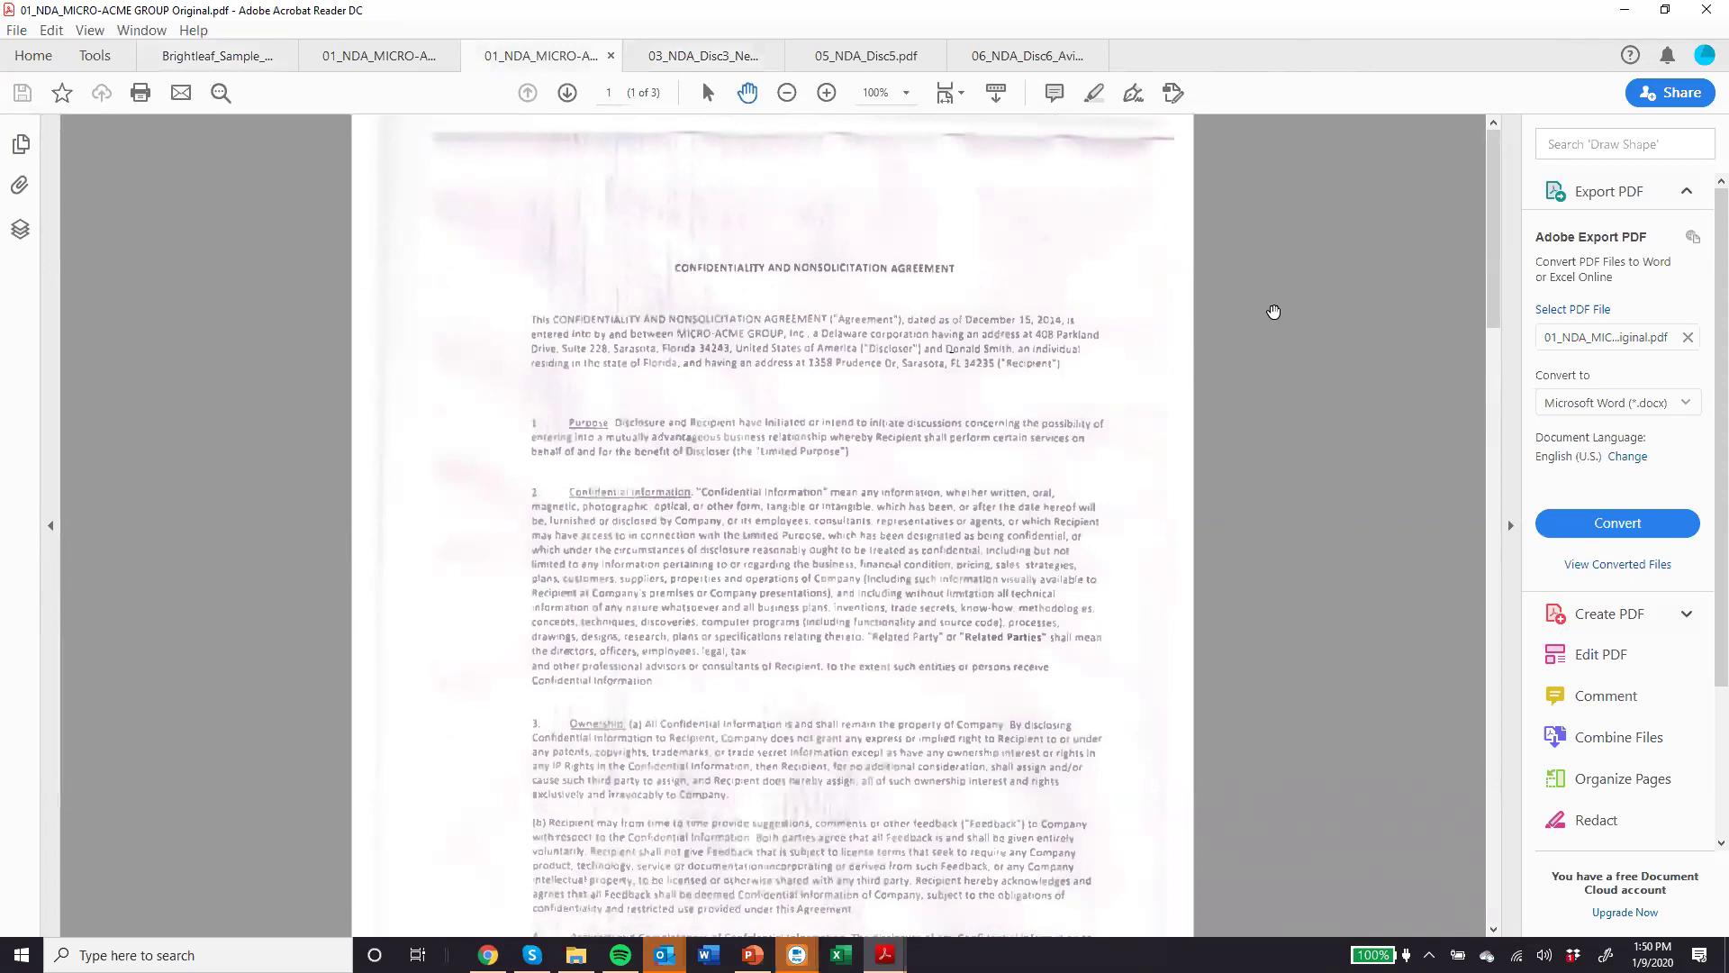
{"action": "left_click_drag", "start_coordinate": [1498, 250], "coordinate": [1557, 236]}
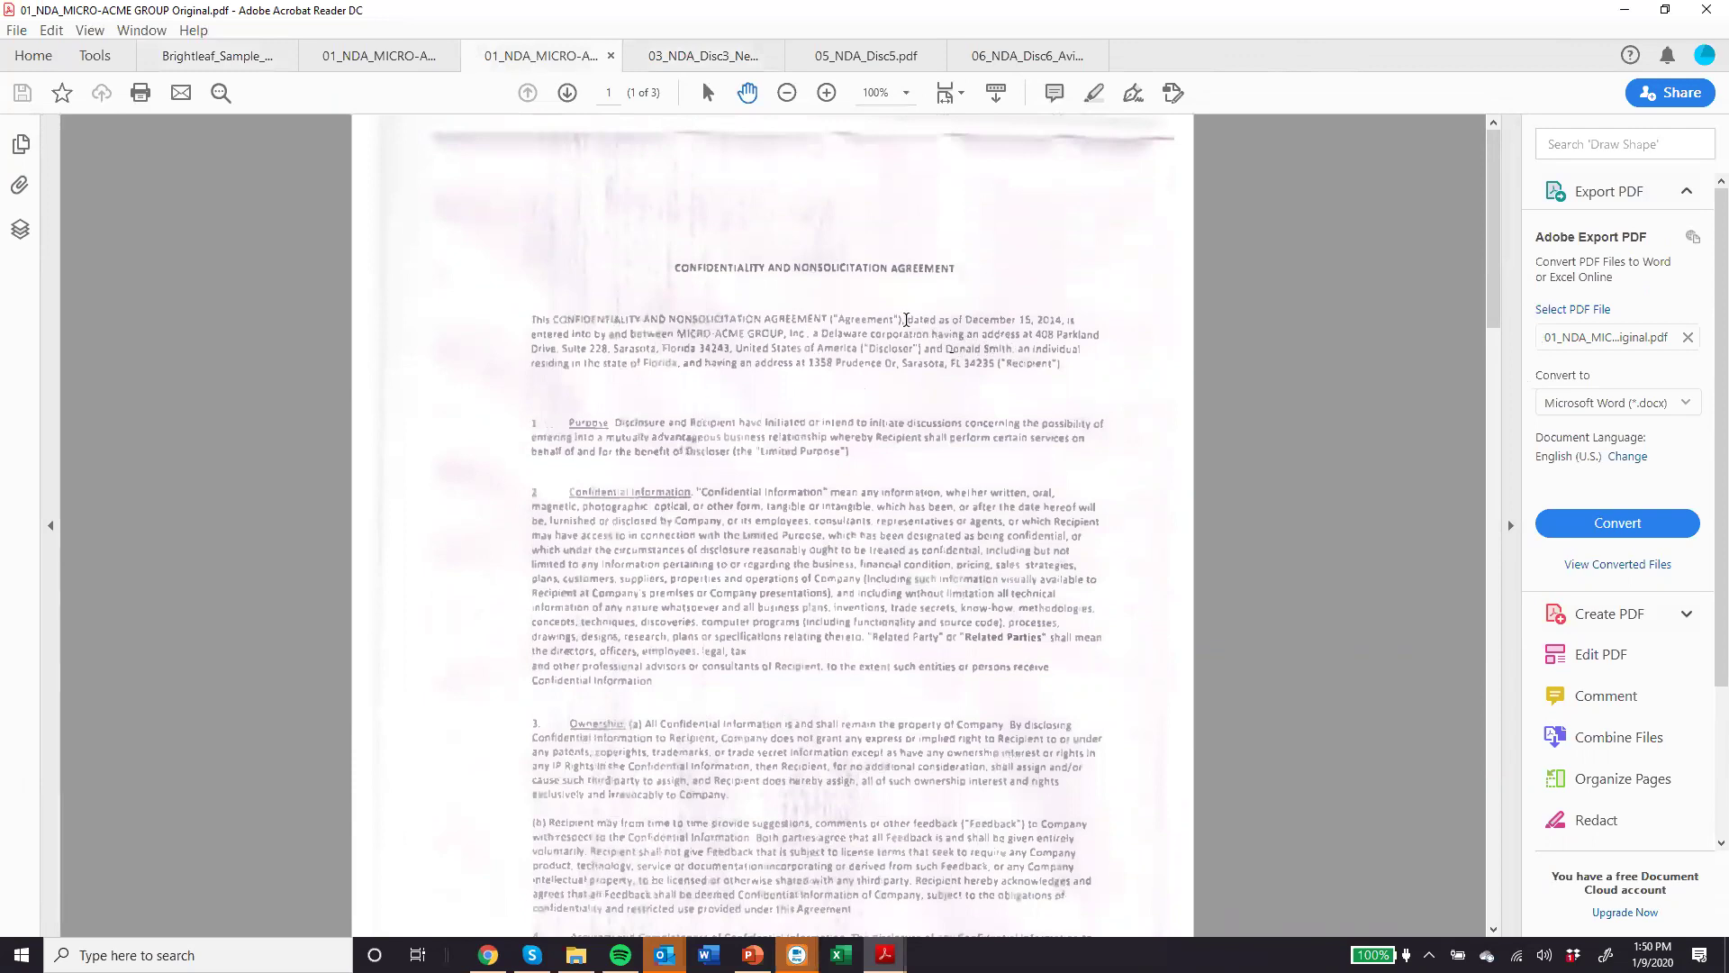
{"action": "left_click", "coordinate": [389, 62]}
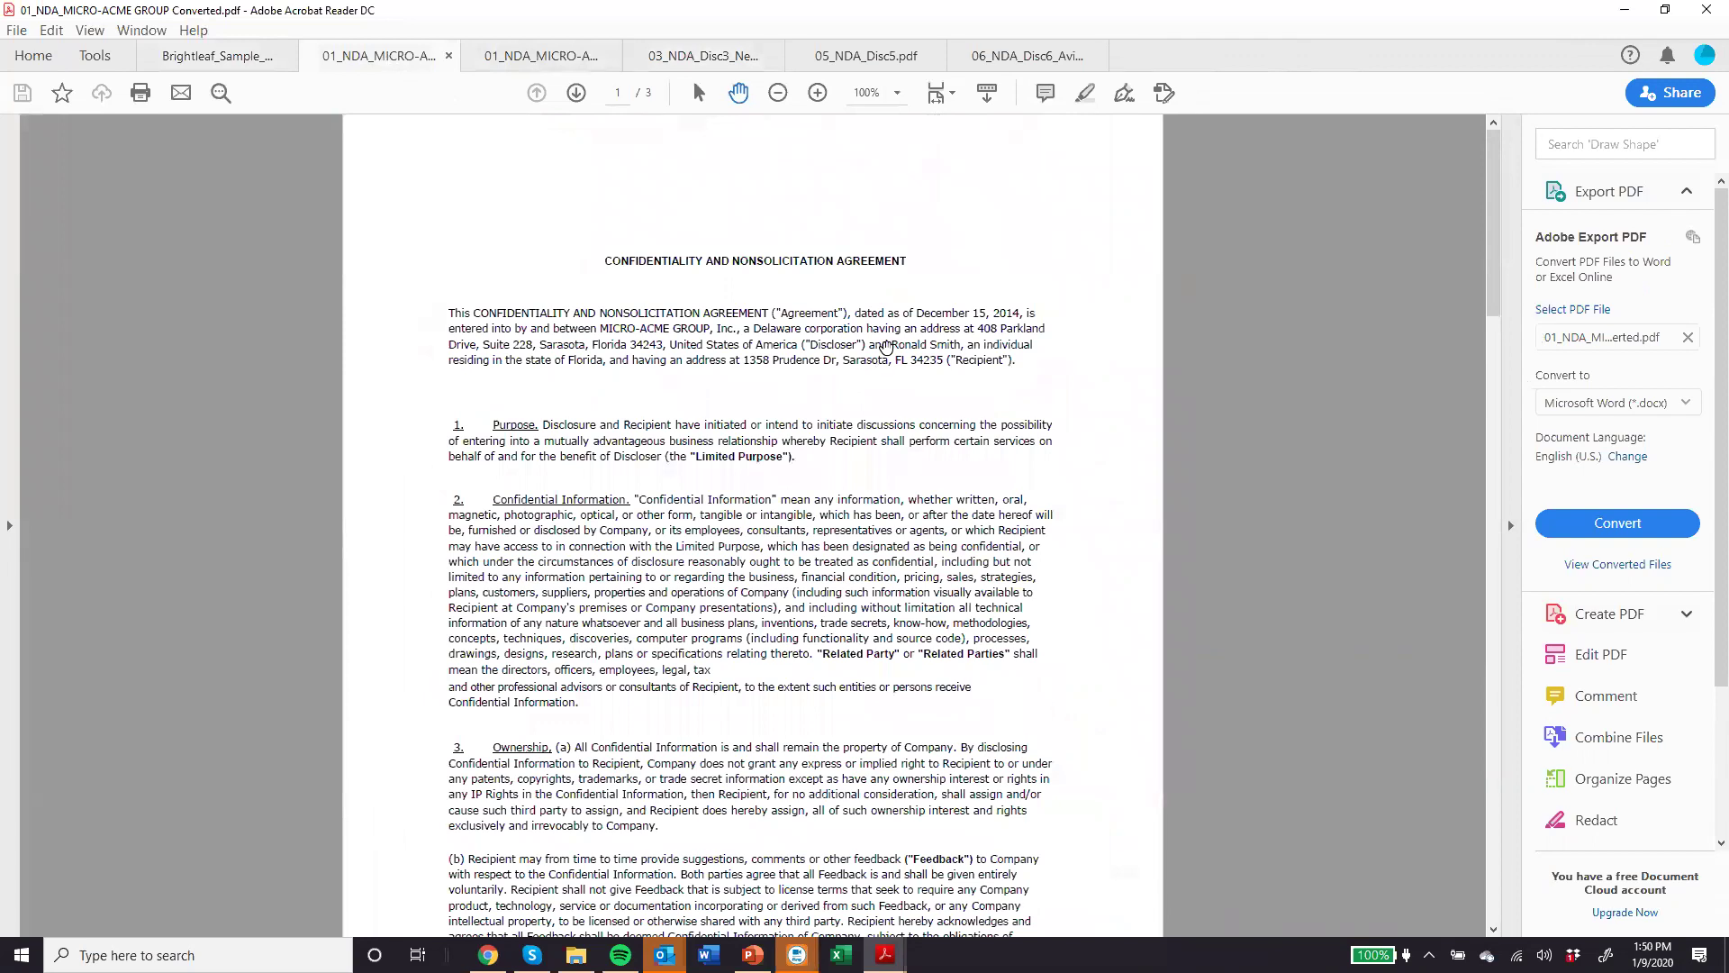
{"action": "left_click_drag", "start_coordinate": [892, 345], "coordinate": [961, 346]}
{"action": "left_click", "coordinate": [948, 379]}
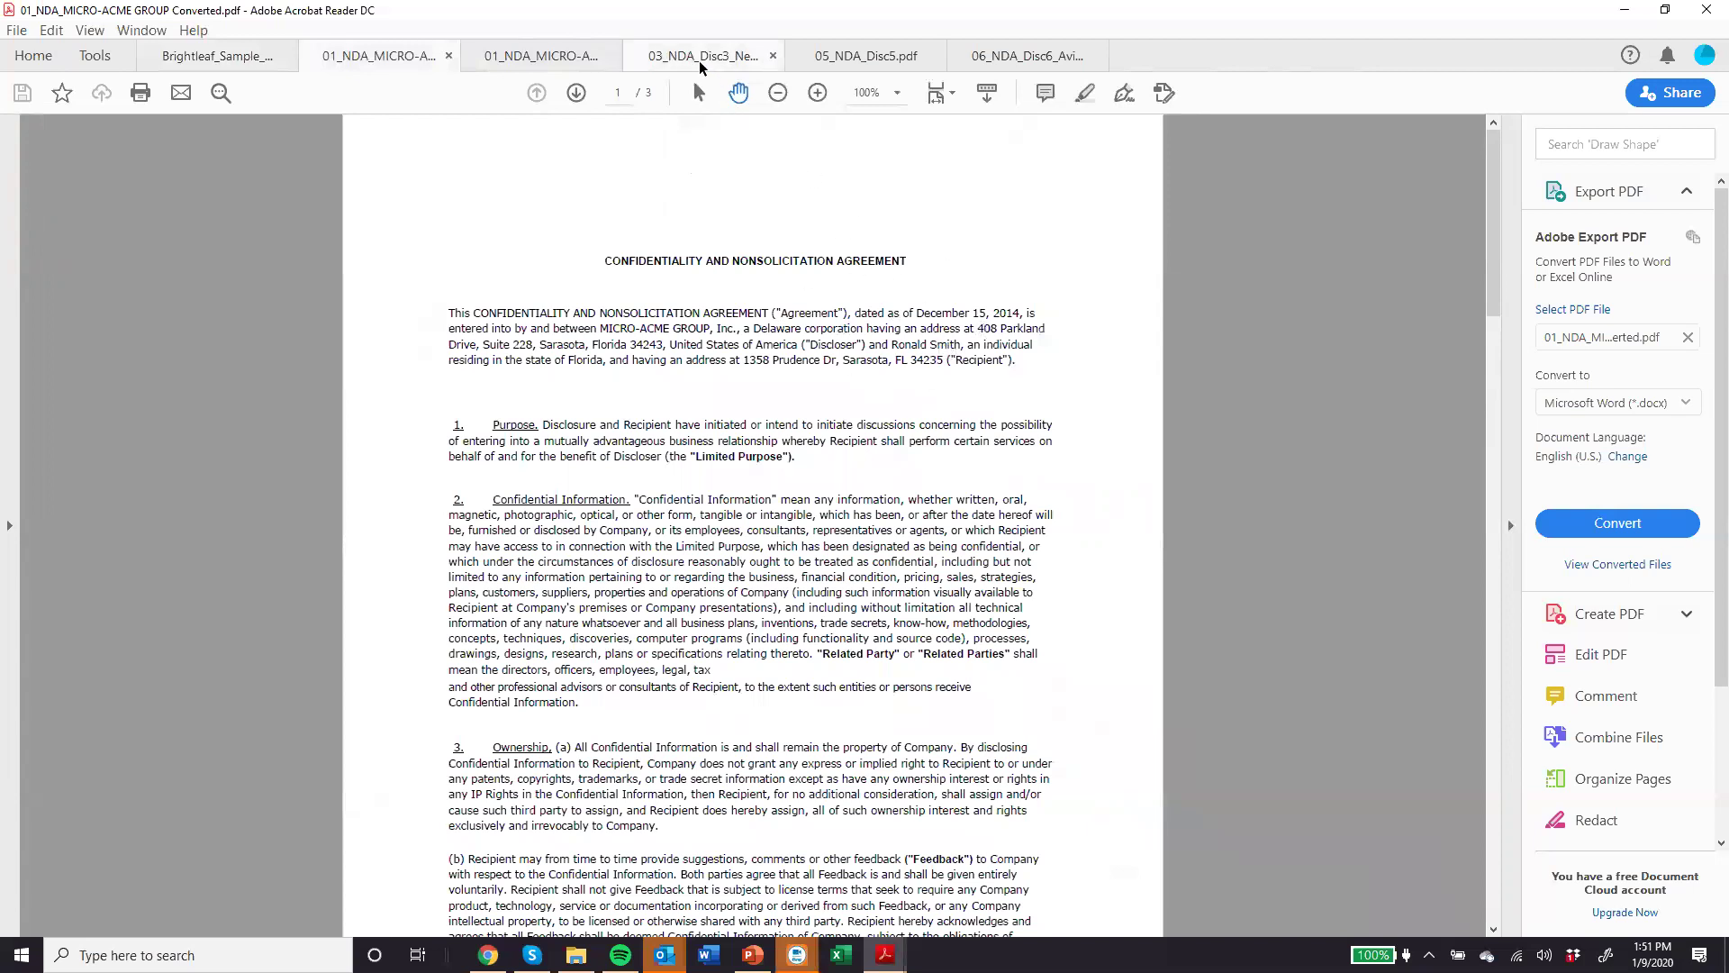
Step: Look through the sample agreements 03_NDA_Disc3, 05_NDA_Disc5 and 06_NDA_Disc6_Avid
{"action": "left_click", "coordinate": [699, 58]}
{"action": "left_click_drag", "start_coordinate": [1495, 185], "coordinate": [1531, 175]}
{"action": "left_click", "coordinate": [887, 54]}
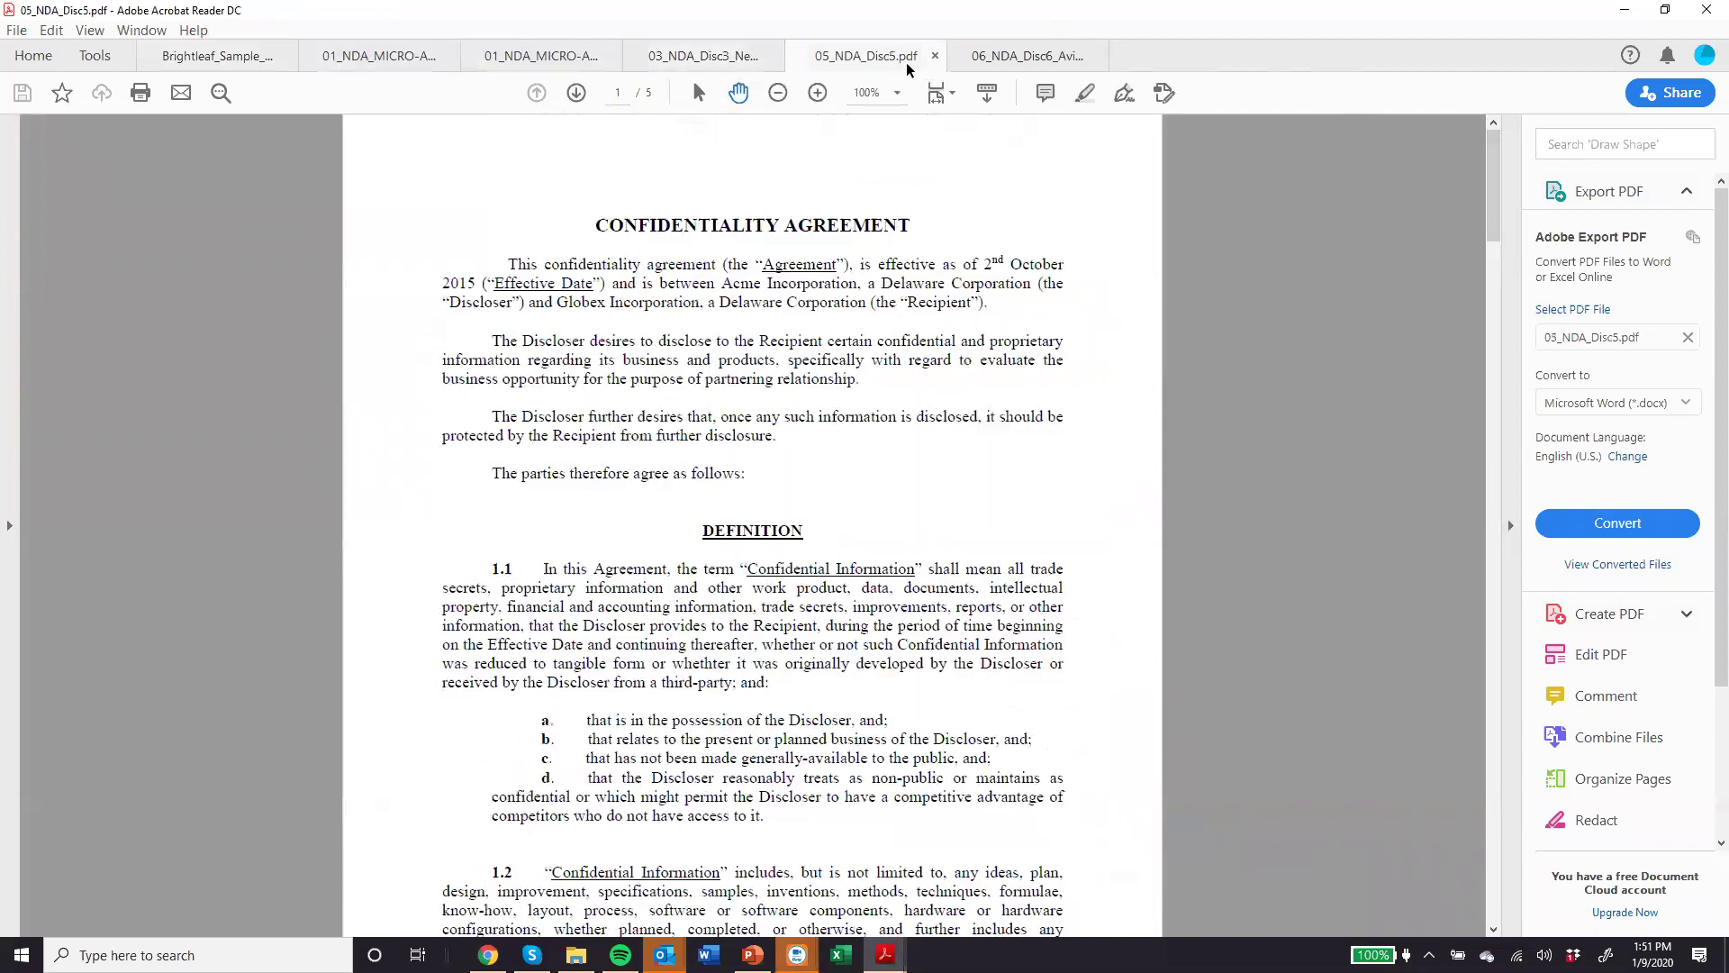
{"action": "mouse_move", "coordinate": [1498, 159]}
{"action": "left_mouse_down"}
{"action": "mouse_move", "coordinate": [1525, 310]}
{"action": "mouse_move", "coordinate": [1519, 153]}
{"action": "left_mouse_up"}
{"action": "left_click", "coordinate": [1028, 56]}
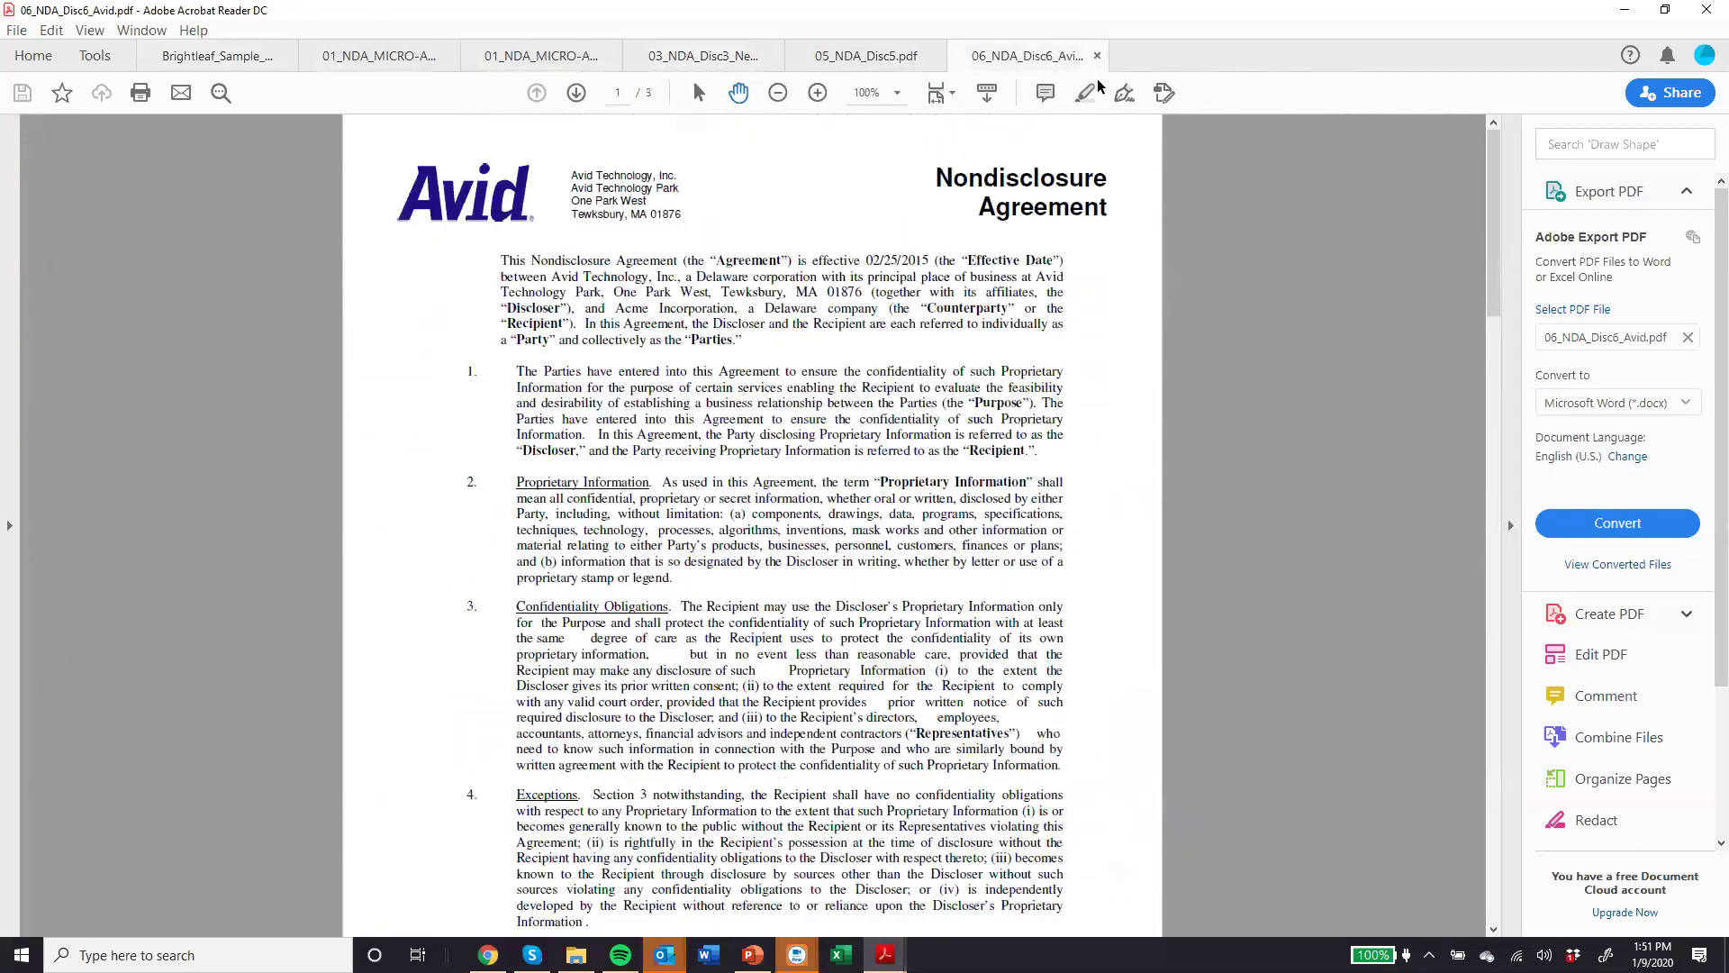
{"action": "mouse_move", "coordinate": [1497, 160]}
{"action": "left_mouse_down"}
{"action": "mouse_move", "coordinate": [1523, 356]}
{"action": "mouse_move", "coordinate": [1497, 131]}
{"action": "left_mouse_up"}
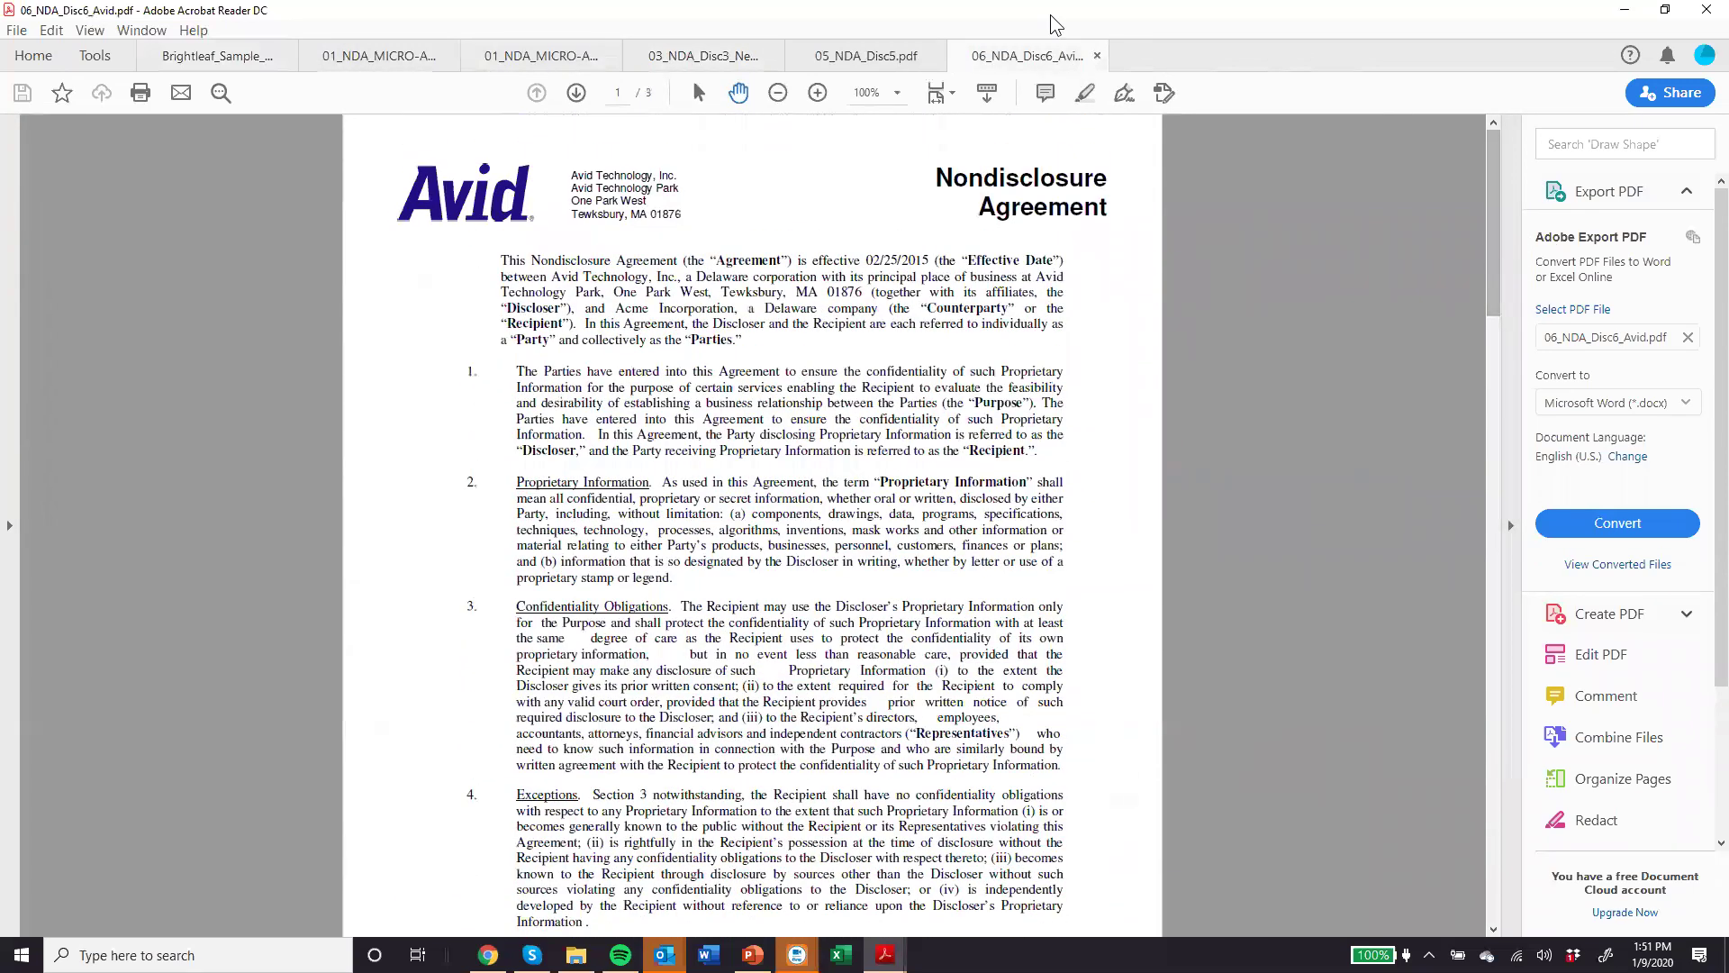
Step: Switch to the Text Extraction Engine and choose the MICRO-ACME GROUP Converted, Disc3_Neuro Tech, Disc5 and Disc6_Avid NDA files from the Brightleaf/Demo/V4 folder
{"action": "key", "text": "alt+Tab"}
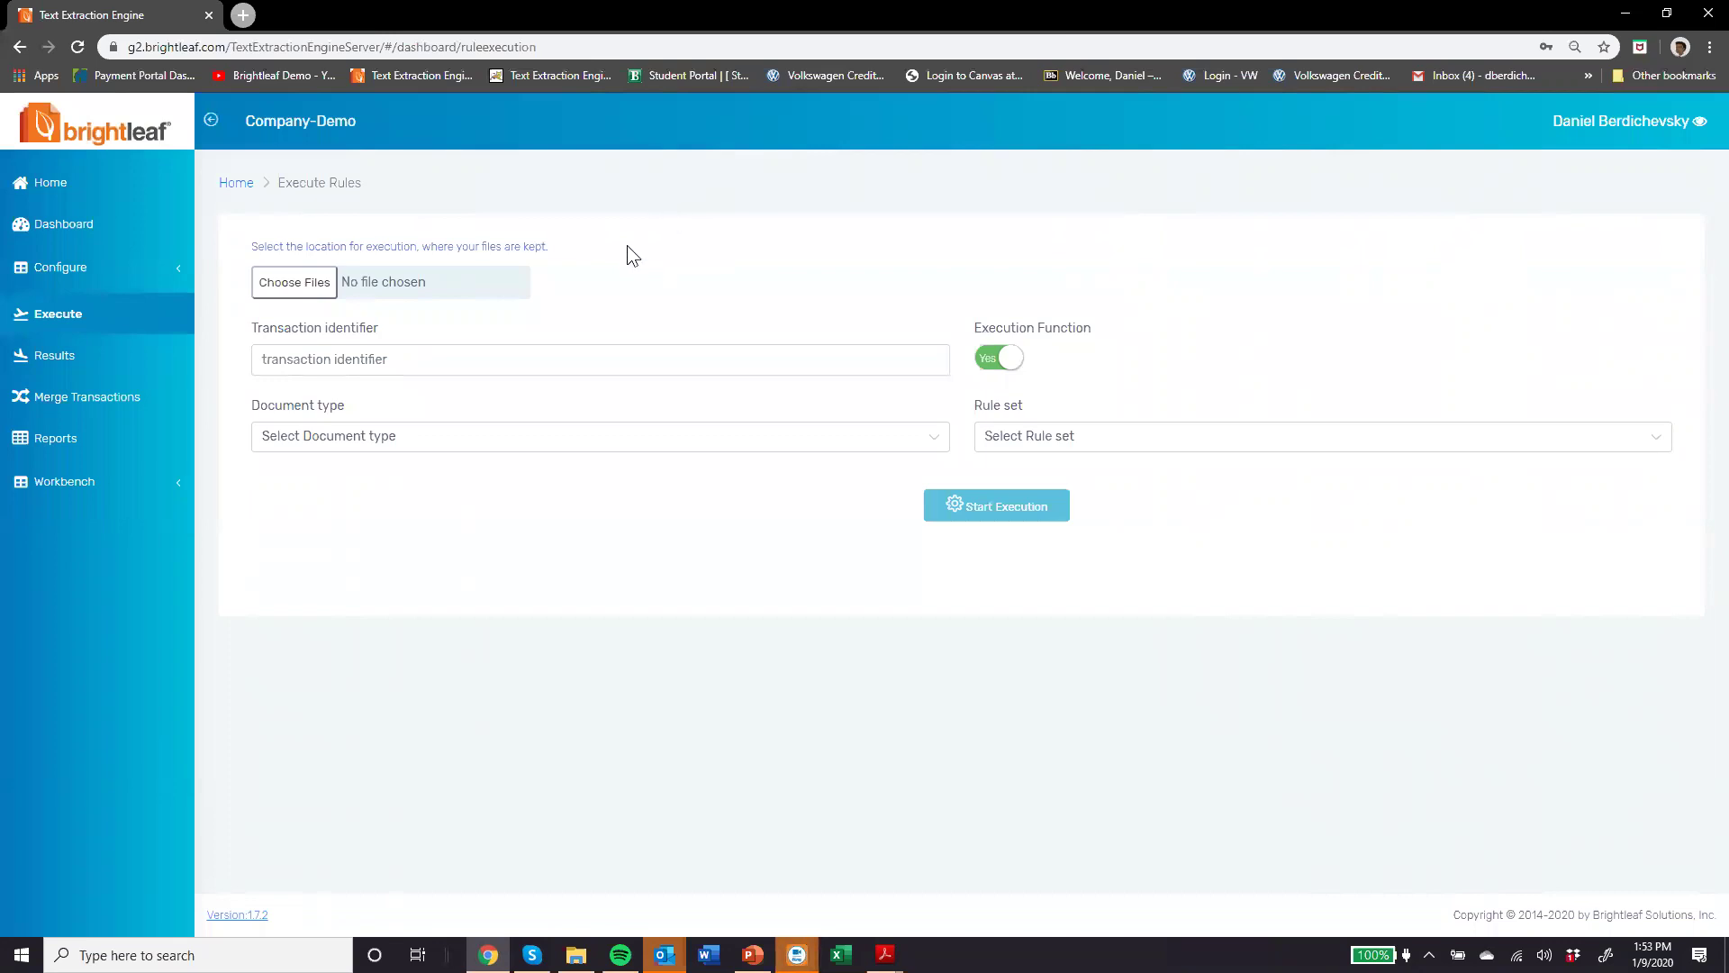
{"action": "left_click", "coordinate": [322, 282]}
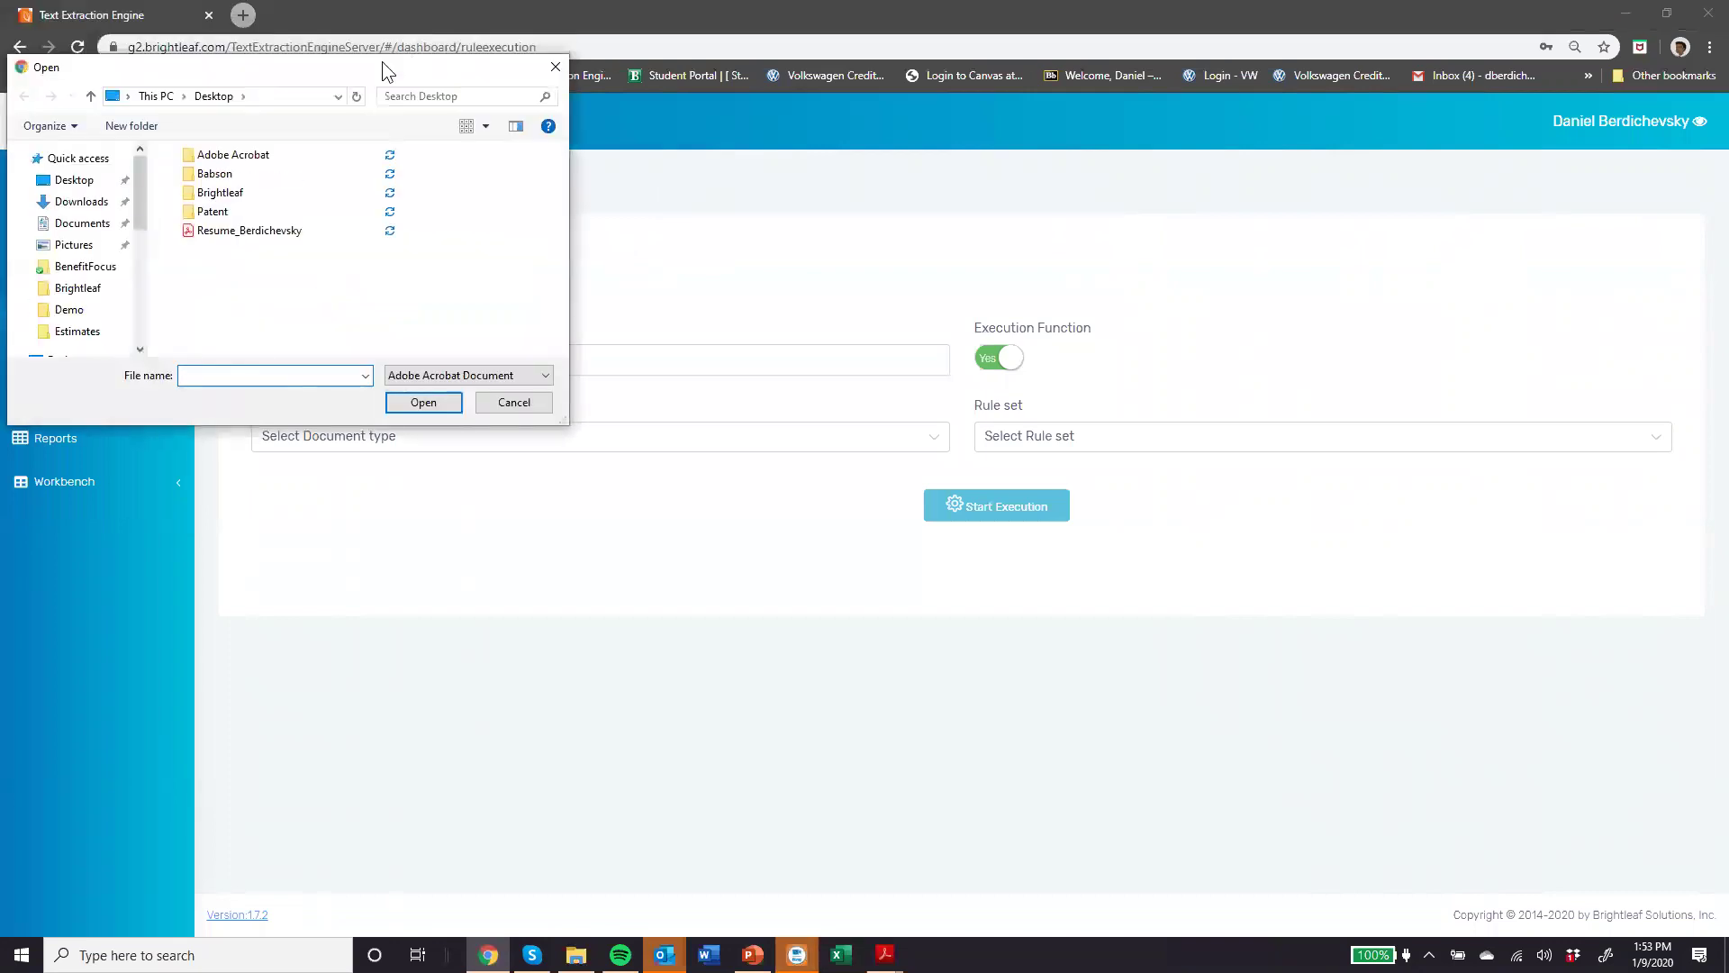
{"action": "double_click", "coordinate": [502, 234]}
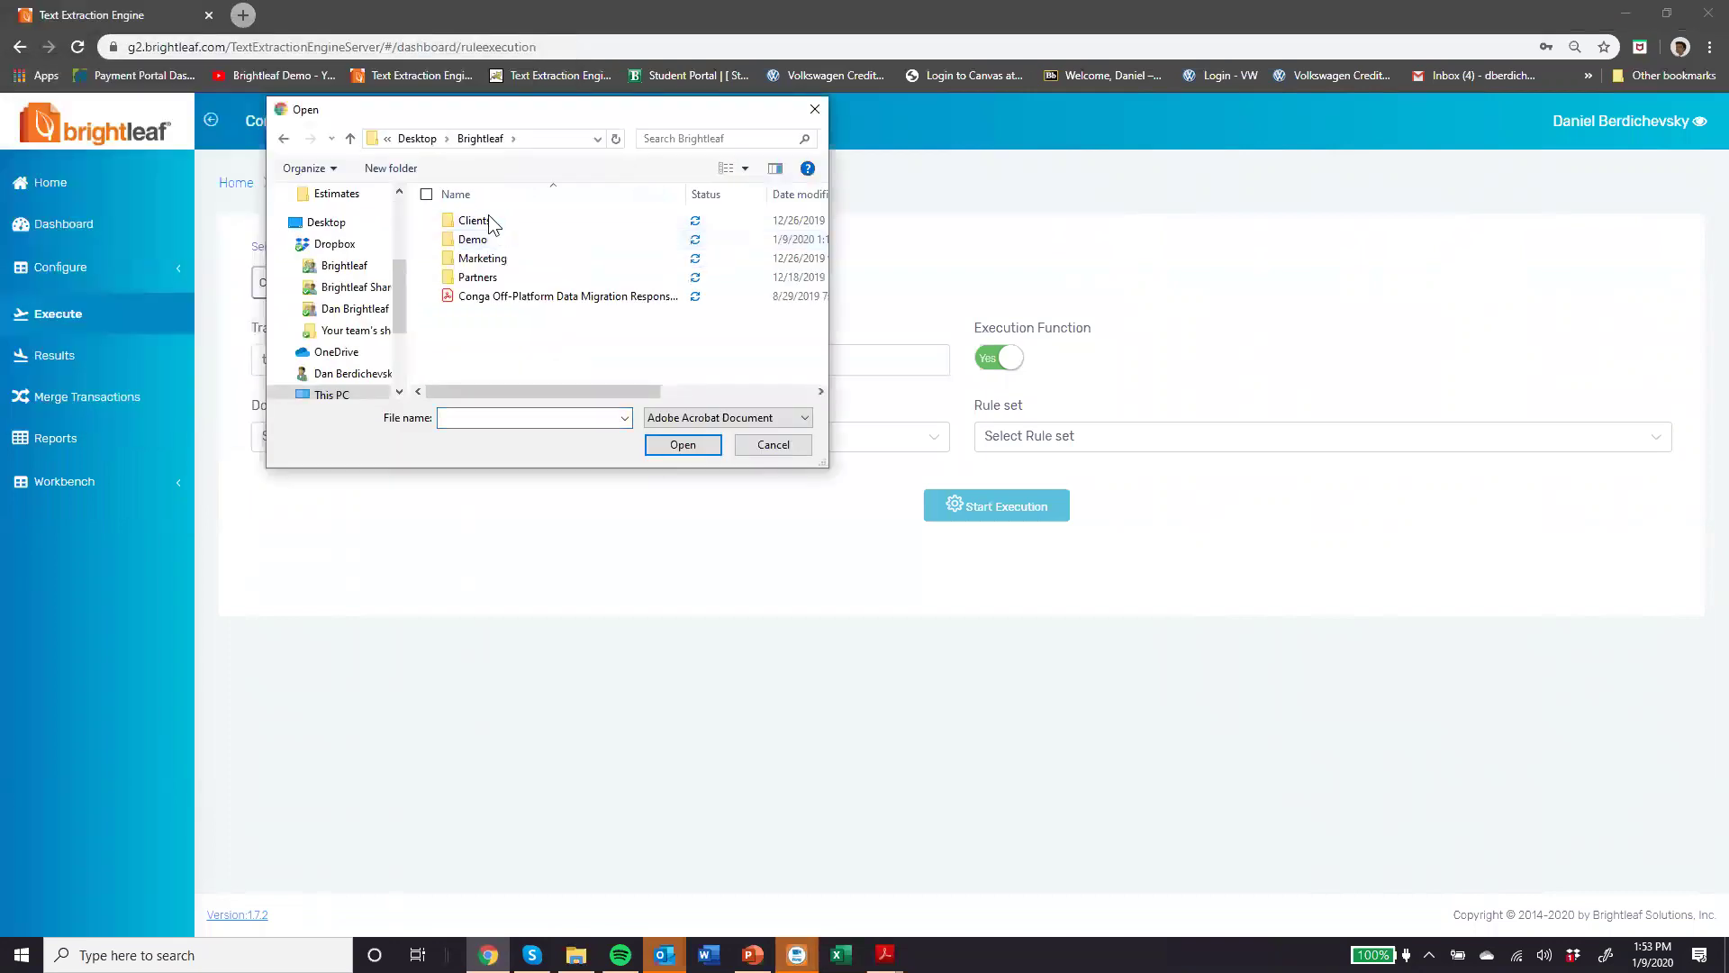
{"action": "double_click", "coordinate": [490, 239]}
{"action": "double_click", "coordinate": [486, 221]}
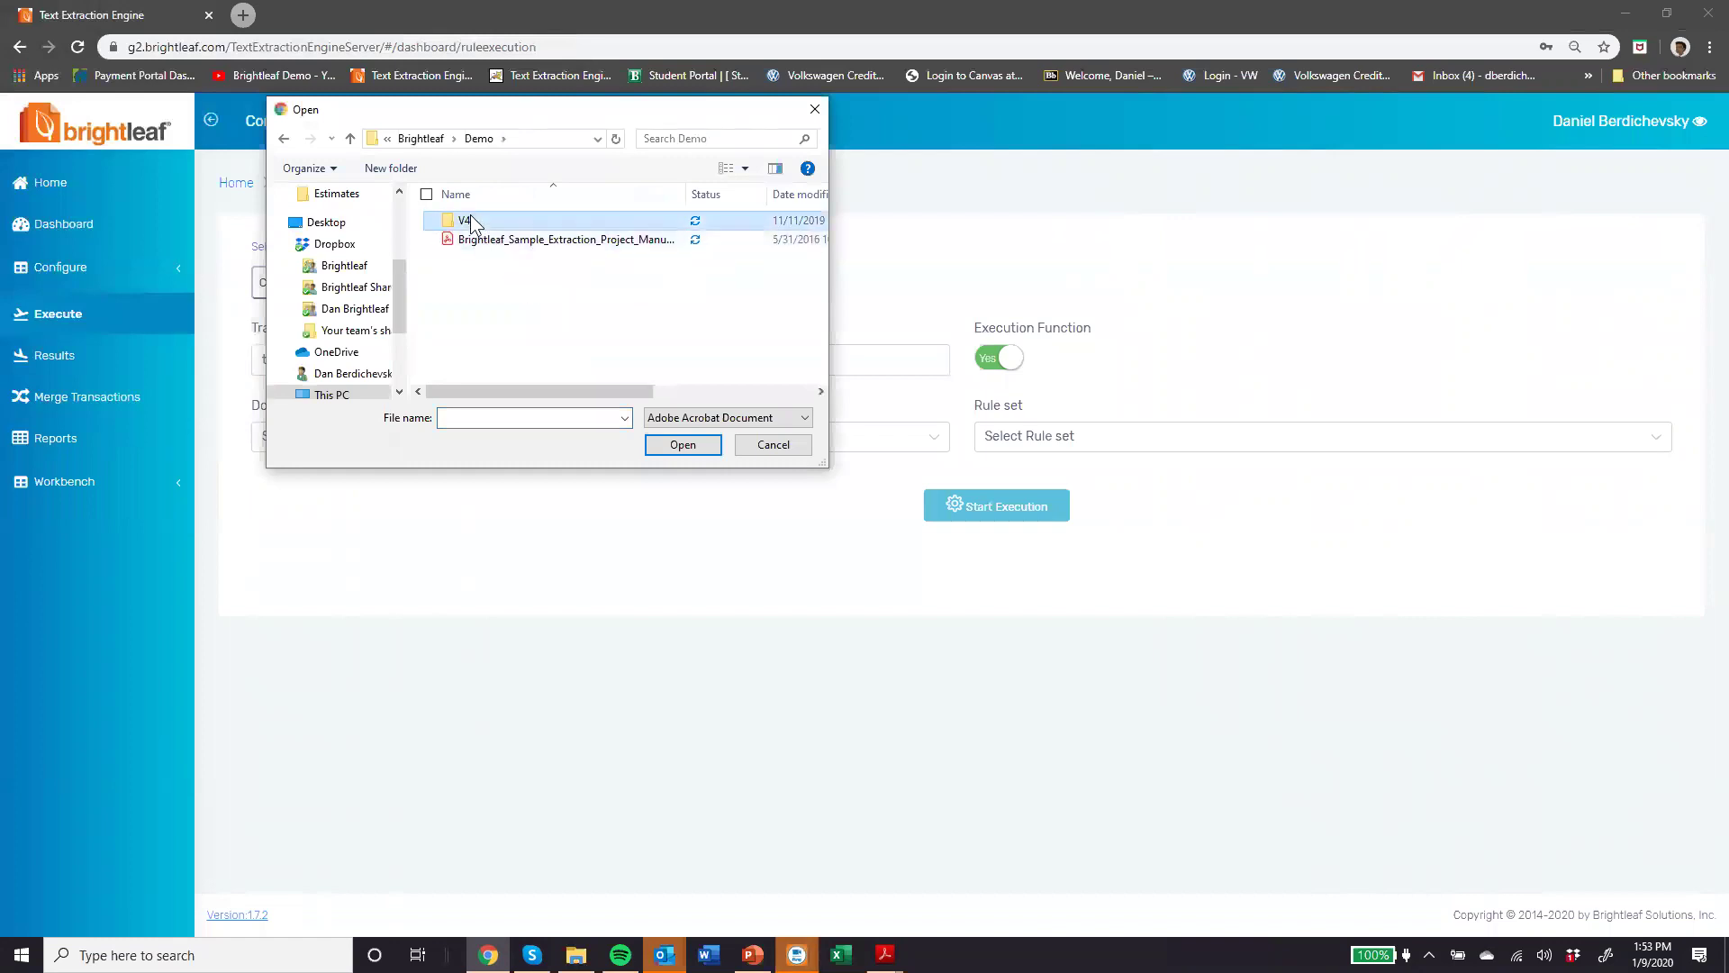
{"action": "left_click", "coordinate": [486, 221]}
{"action": "left_click", "coordinate": [491, 259], "text": "ctrl"}
{"action": "left_click", "coordinate": [491, 277], "text": "ctrl"}
{"action": "left_click", "coordinate": [494, 297], "text": "ctrl"}
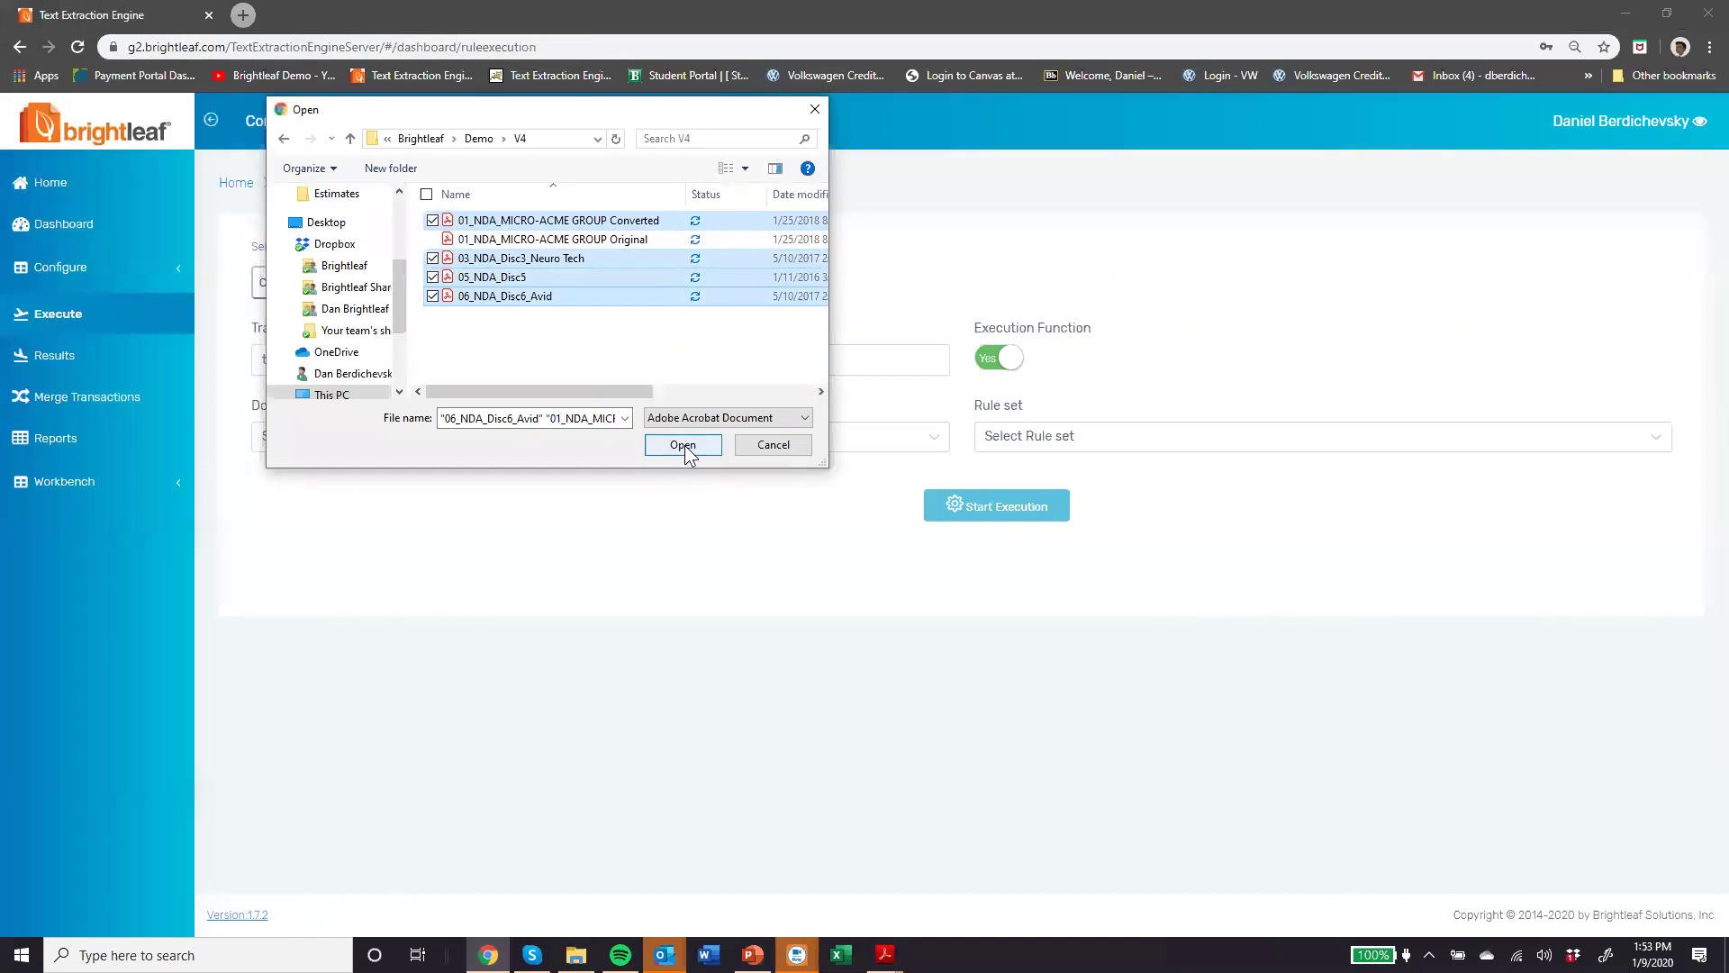
{"action": "left_click", "coordinate": [683, 445]}
Step: Execute the rules with transaction identifier VID1, document type NDA and rule set NDA Rules
{"action": "left_click", "coordinate": [378, 354]}
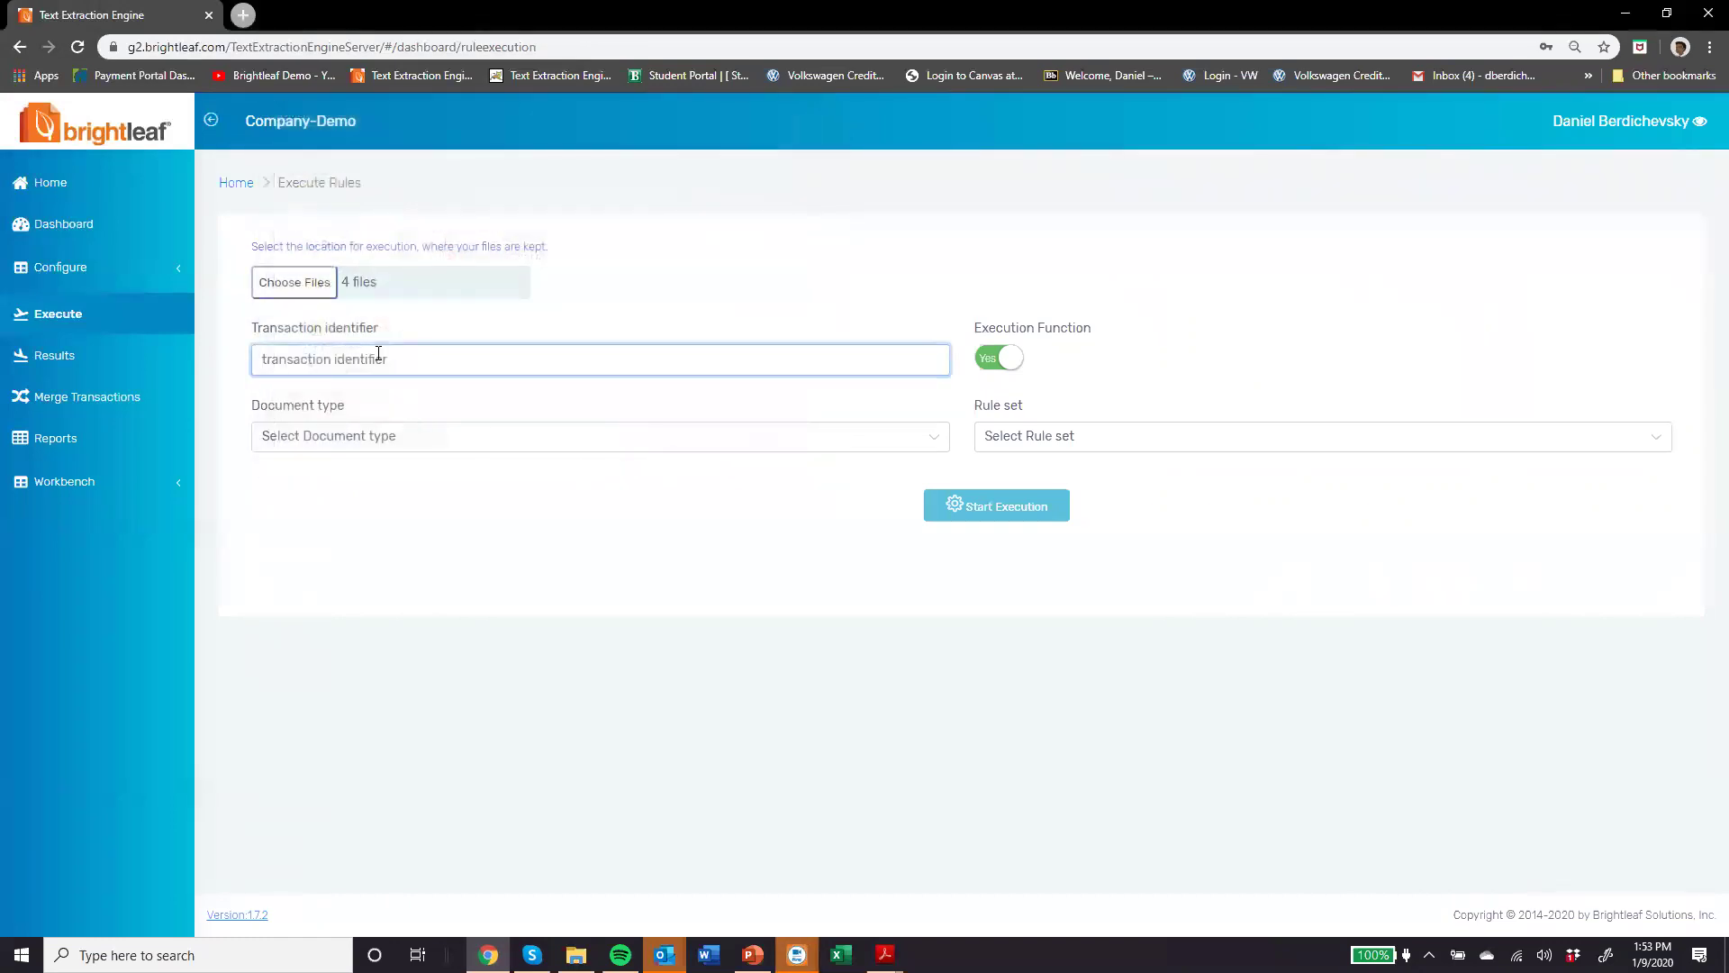
{"action": "type", "text": "VID1"}
{"action": "left_click", "coordinate": [454, 441]}
{"action": "left_click", "coordinate": [397, 494]}
{"action": "left_click", "coordinate": [1201, 436]}
{"action": "left_click", "coordinate": [1087, 494]}
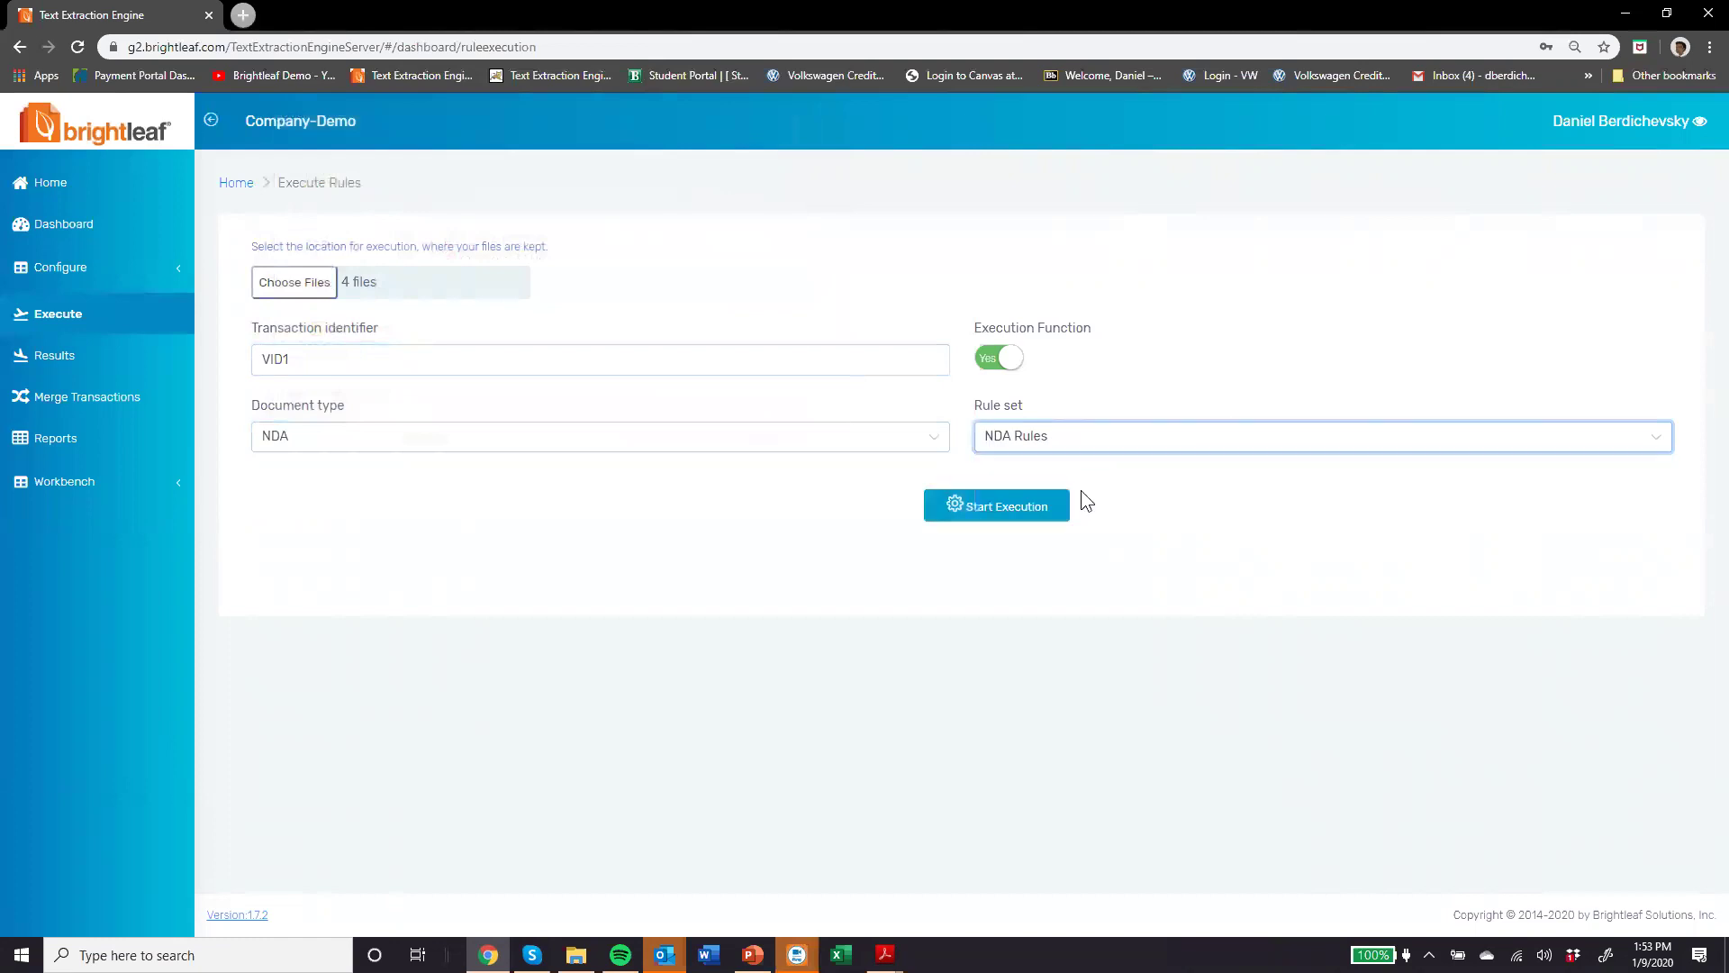
{"action": "left_click", "coordinate": [988, 511]}
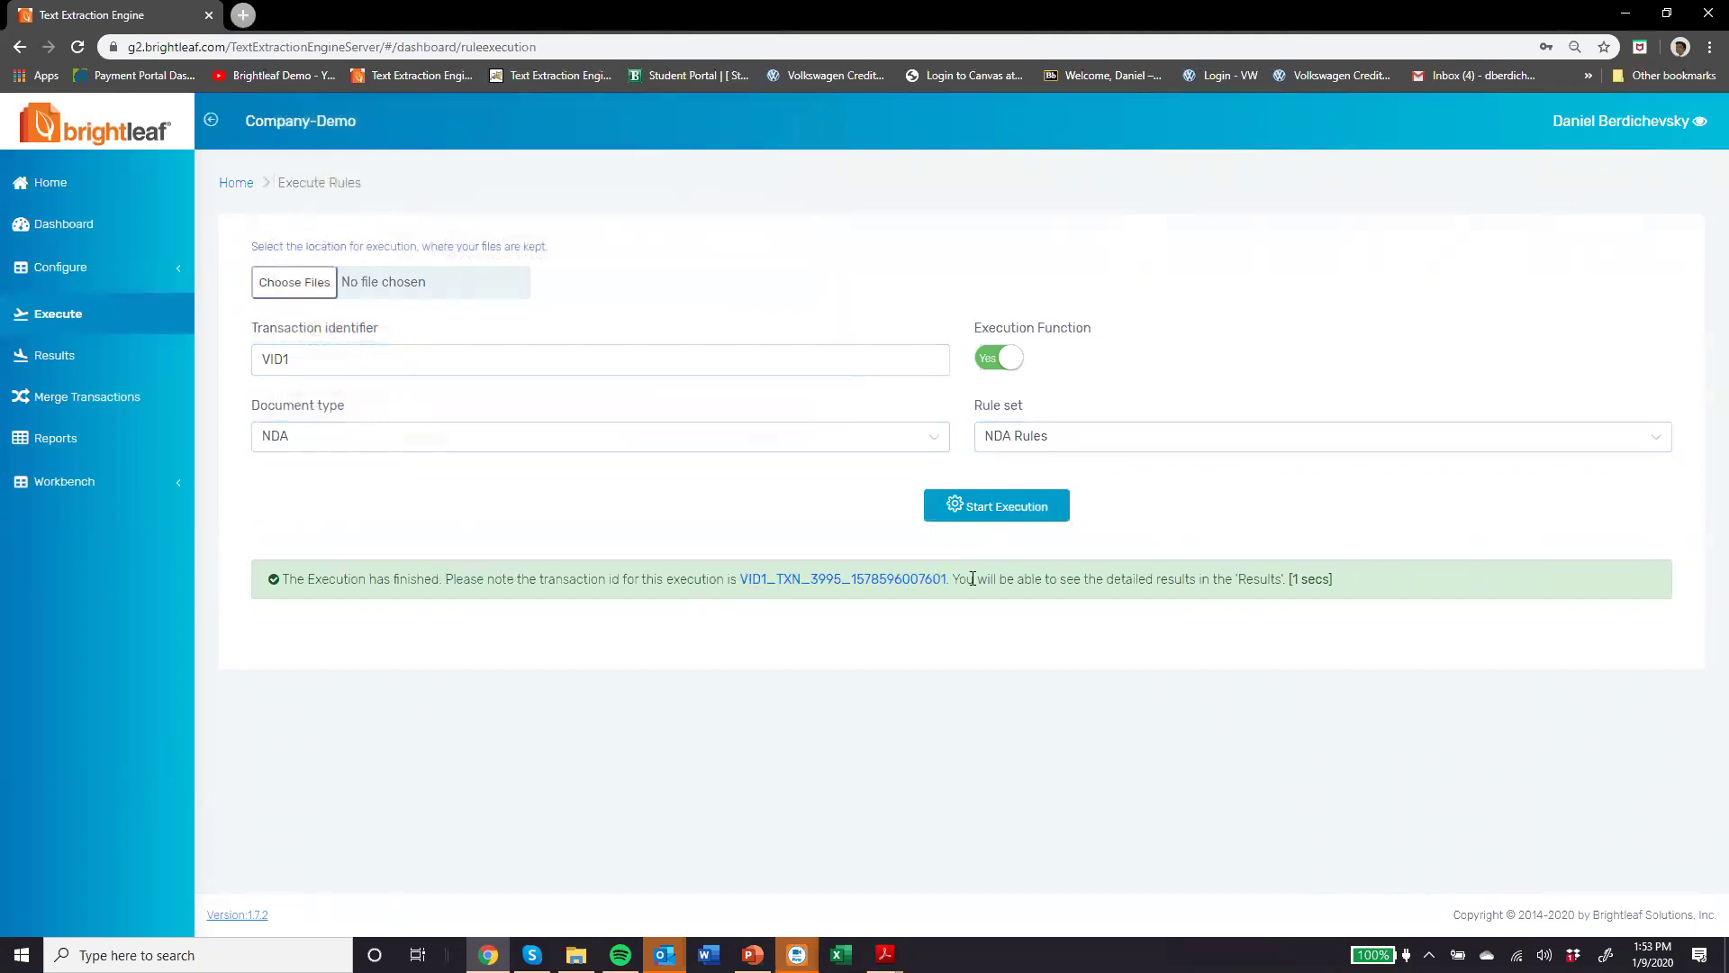
Step: Open the finished transaction's results as Document Wise and bring the attribute data beside the document into view
{"action": "left_click", "coordinate": [879, 578]}
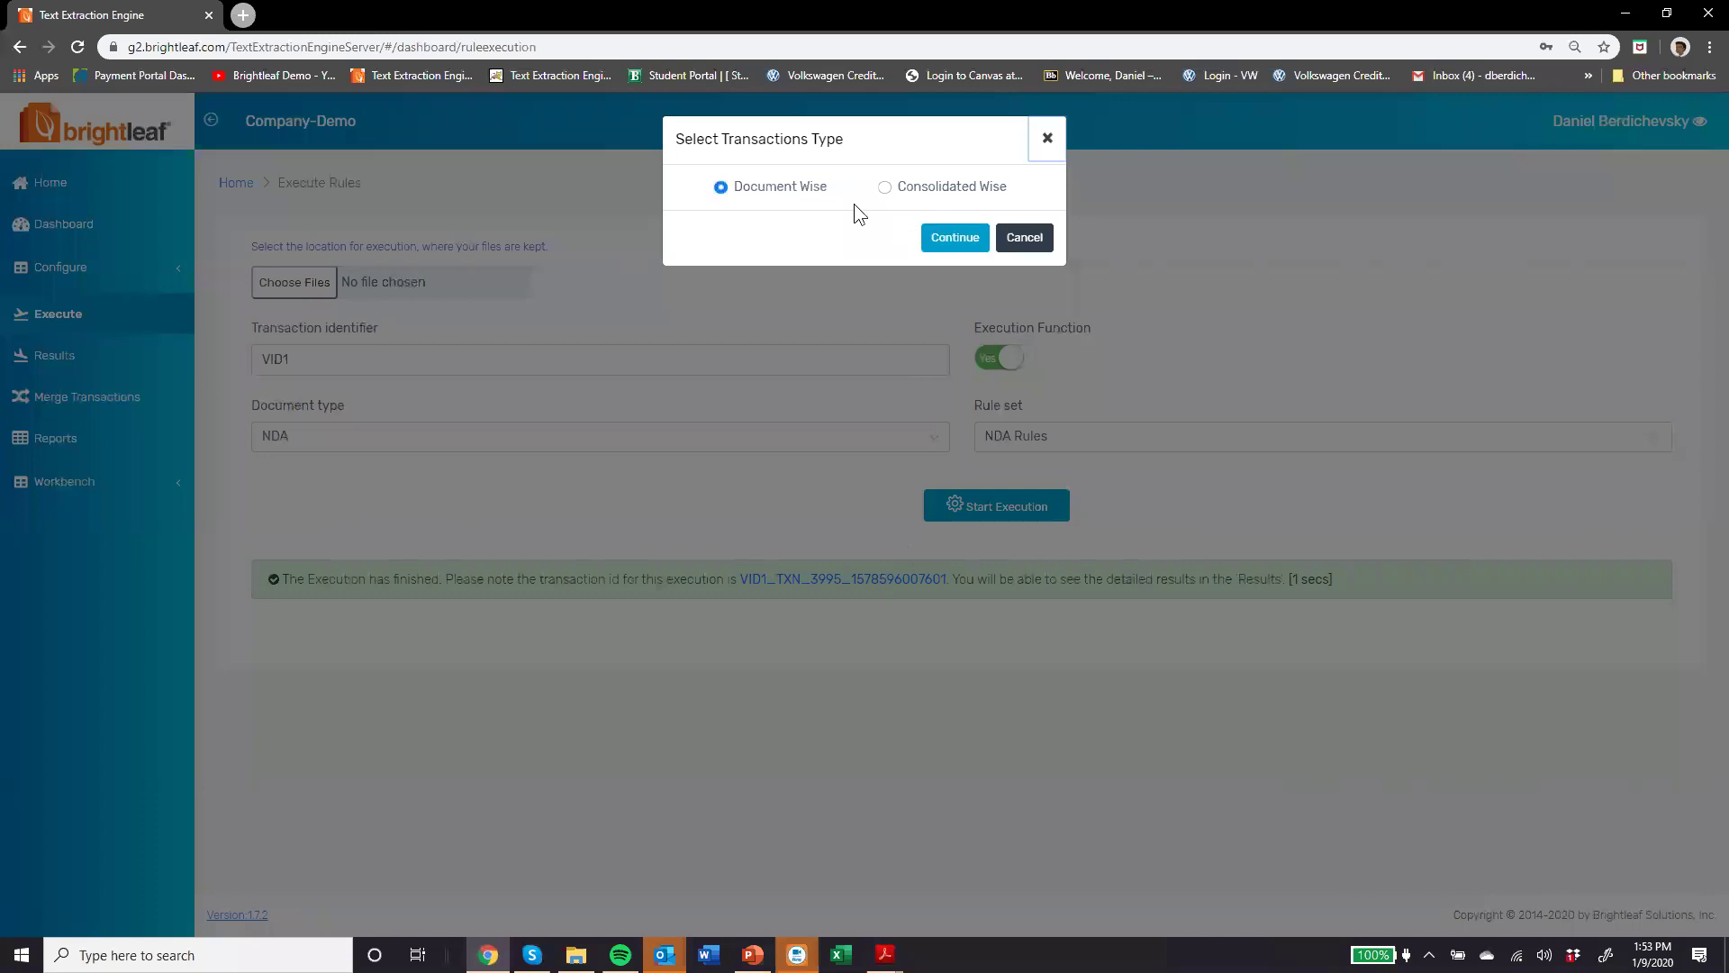
{"action": "left_click", "coordinate": [945, 243]}
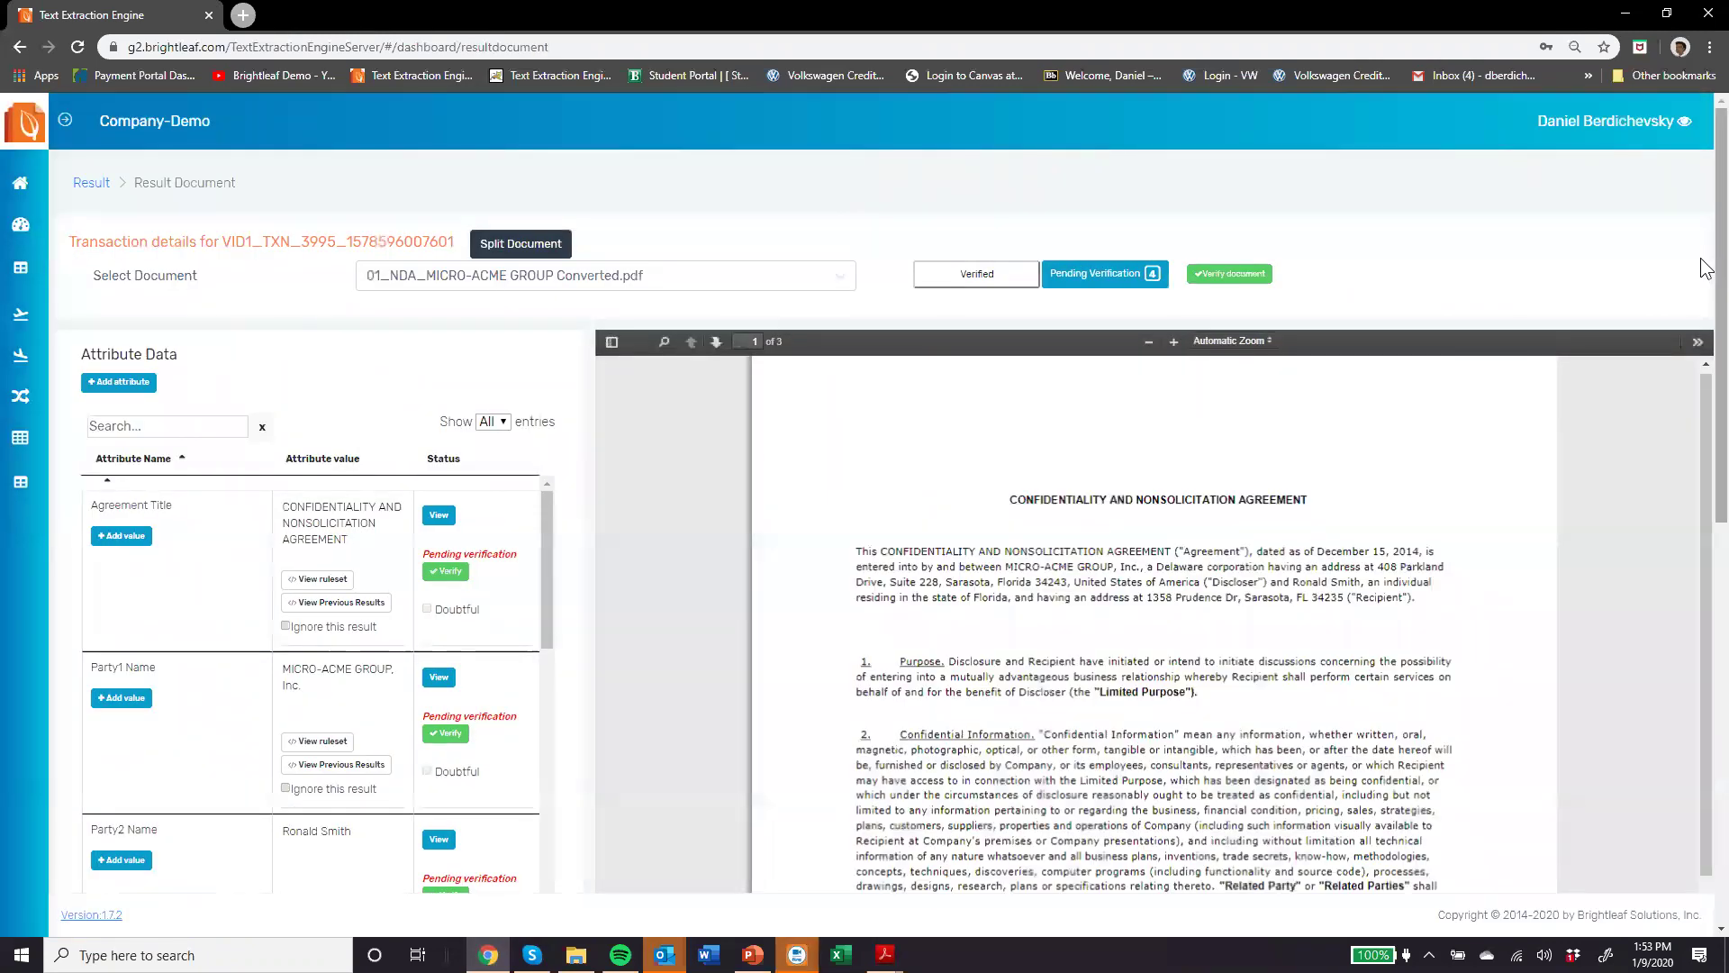
{"action": "scroll", "coordinate": [1705, 270], "scroll_direction": "down", "scroll_amount": 1}
{"action": "scroll", "coordinate": [1705, 275], "scroll_direction": "down", "scroll_amount": 2}
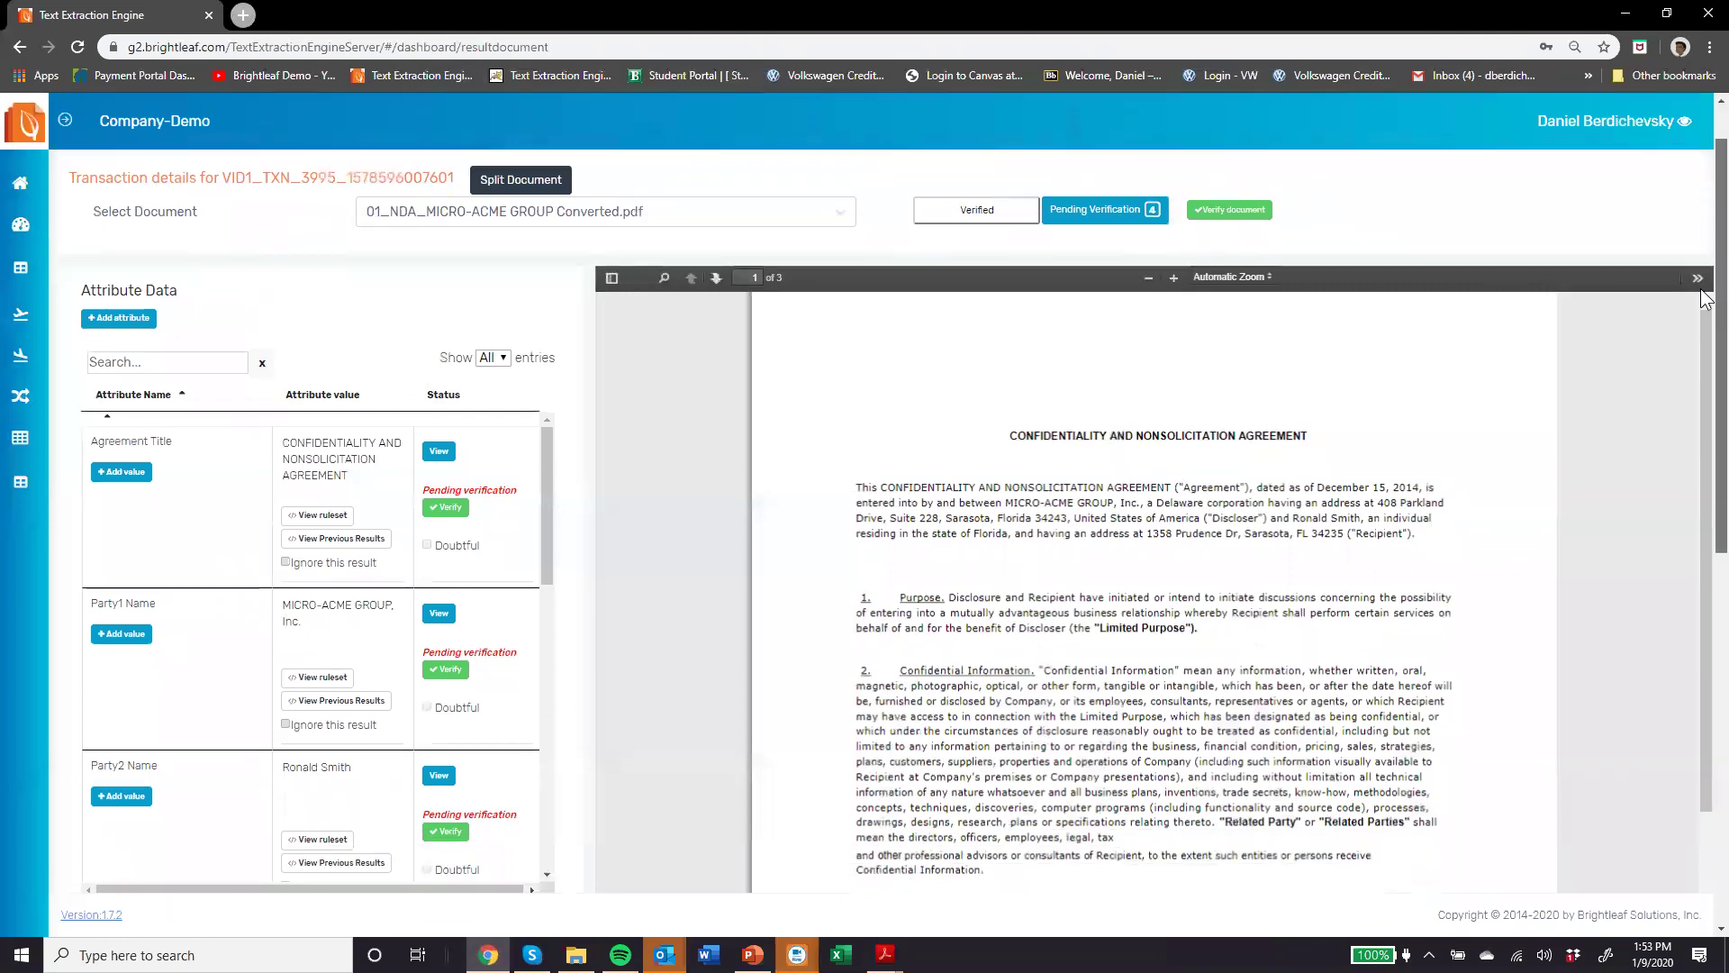
{"action": "scroll", "coordinate": [1705, 341], "scroll_direction": "down", "scroll_amount": 1}
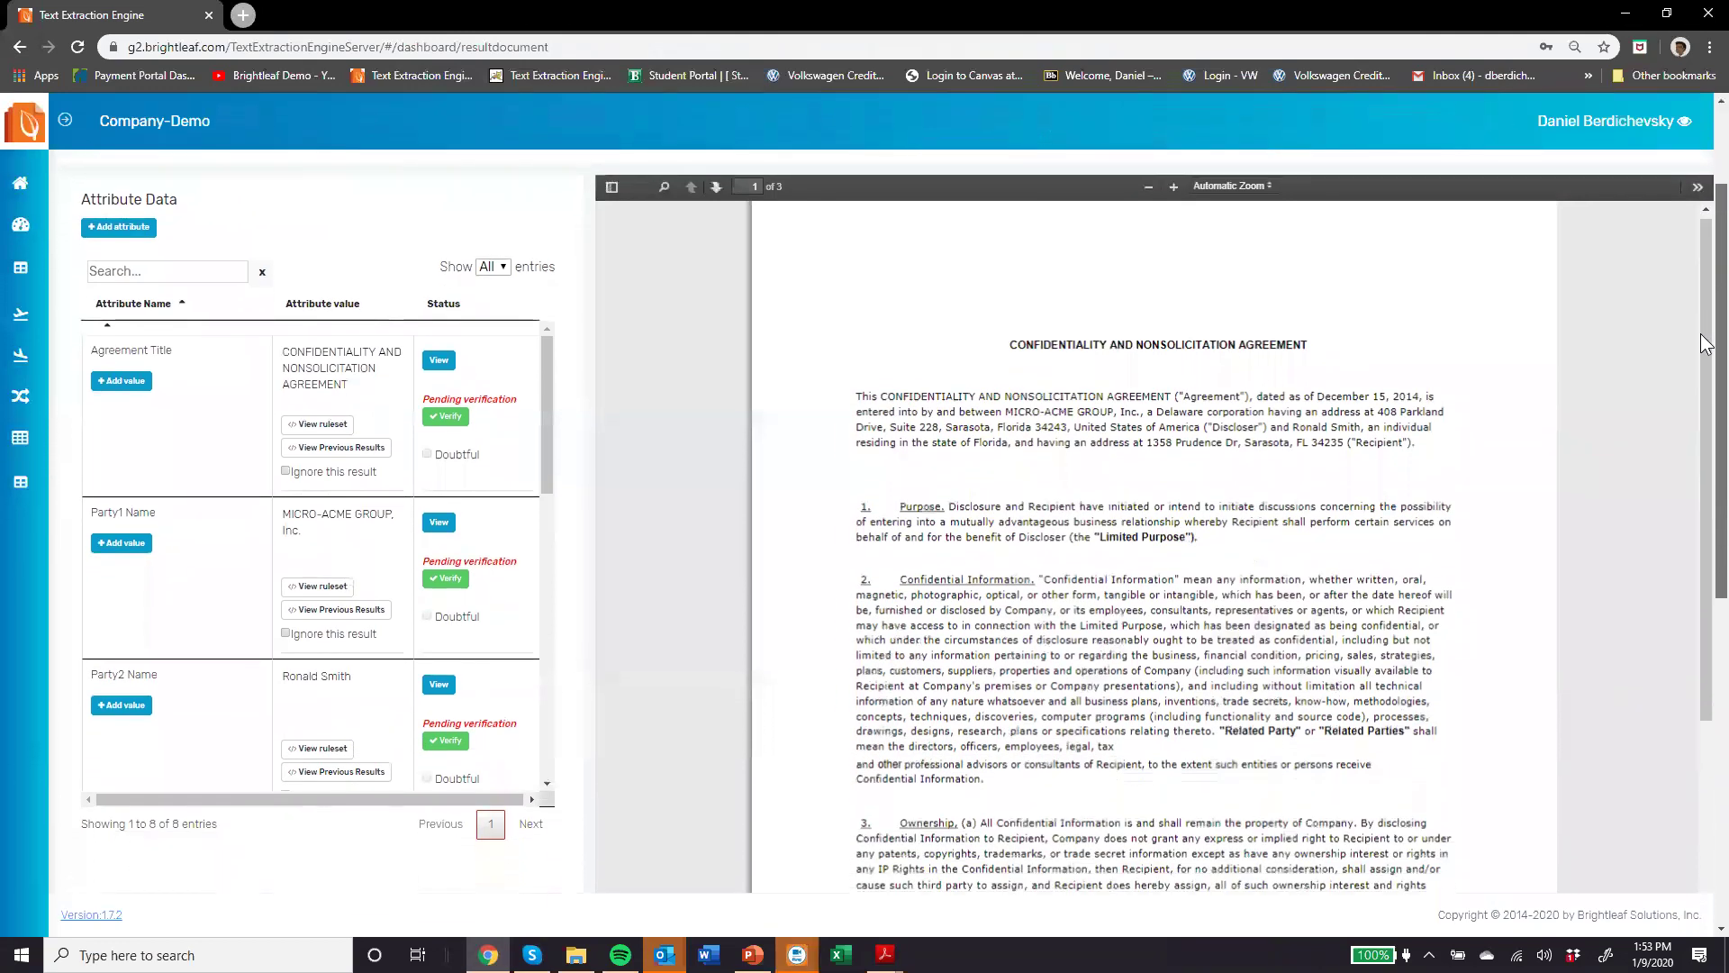
Step: Check the Agreement Title and Party1 Name against their source text in the agreement and verify both attributes
{"action": "left_click", "coordinate": [438, 362]}
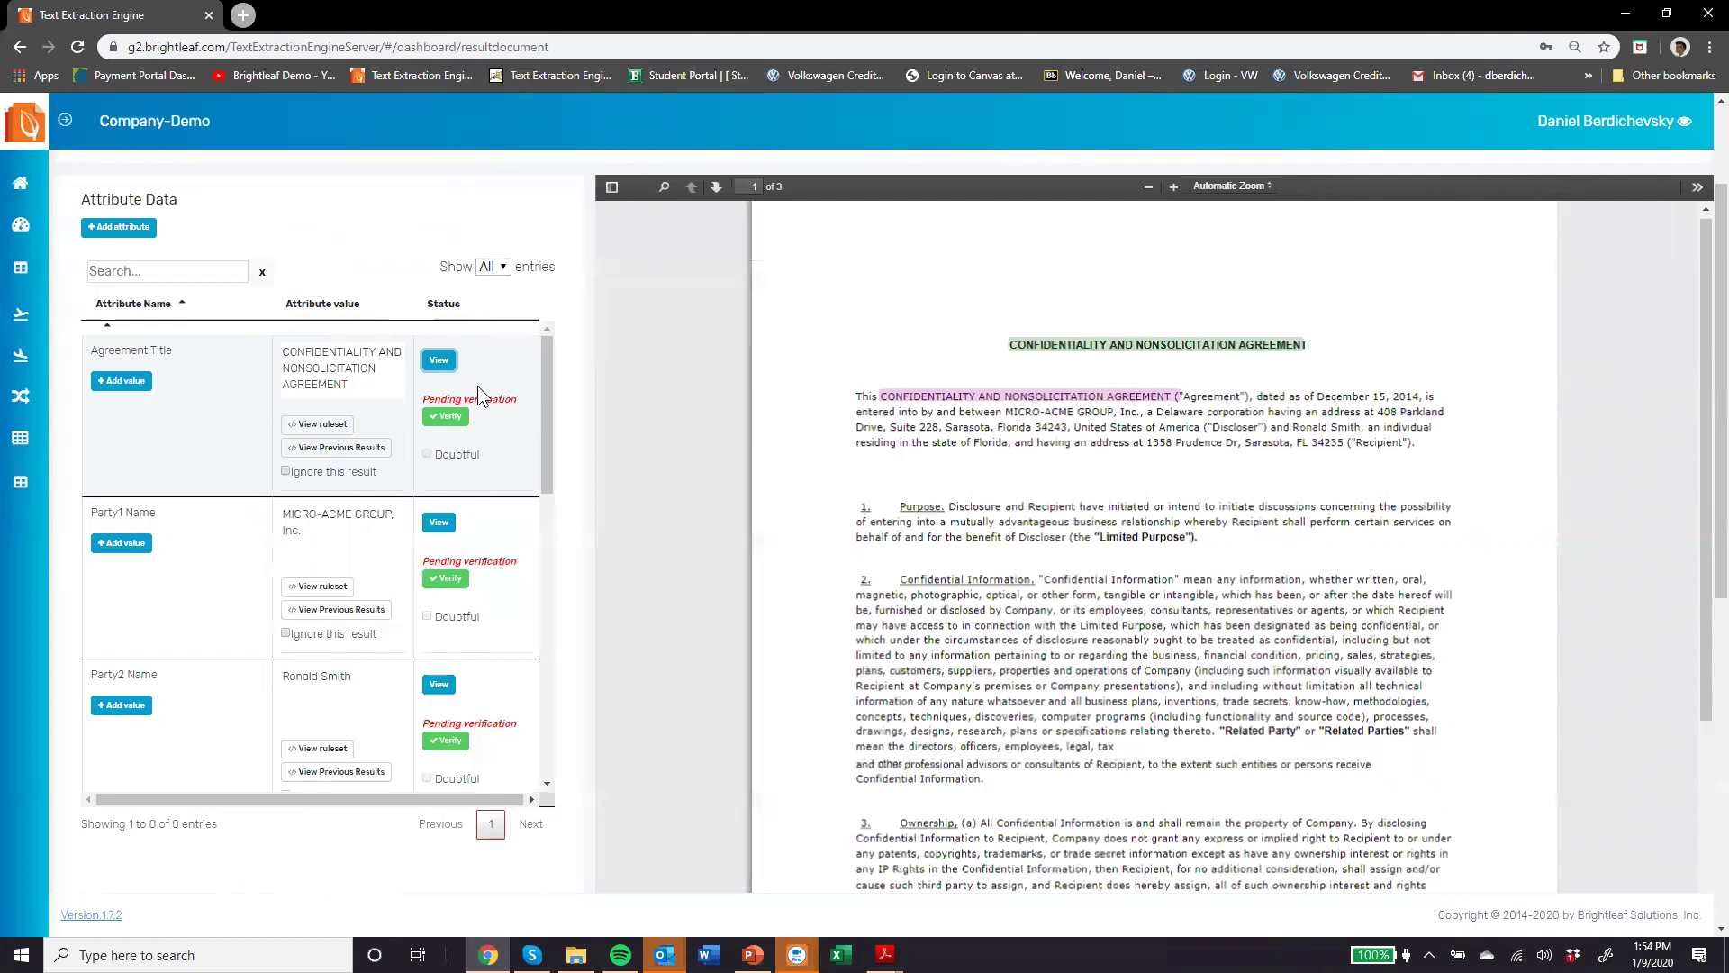
{"action": "left_click", "coordinate": [433, 363]}
{"action": "left_click", "coordinate": [448, 418]}
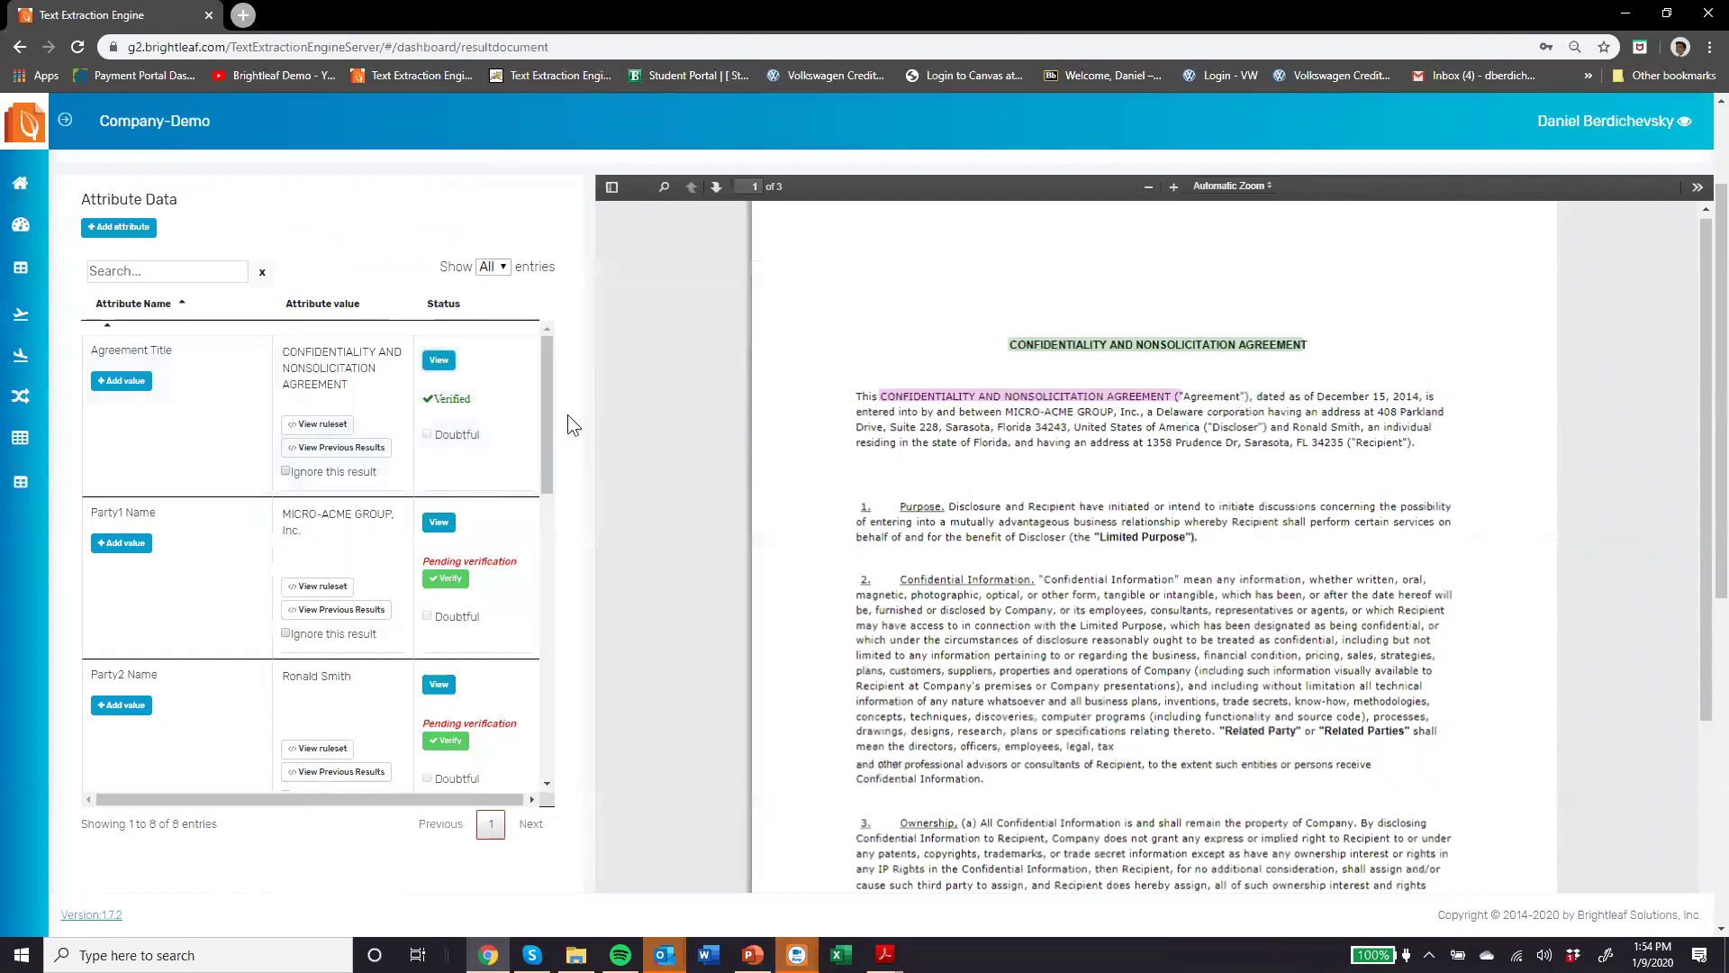
{"action": "scroll", "coordinate": [542, 432], "scroll_direction": "down", "scroll_amount": 1}
{"action": "left_click", "coordinate": [433, 447]}
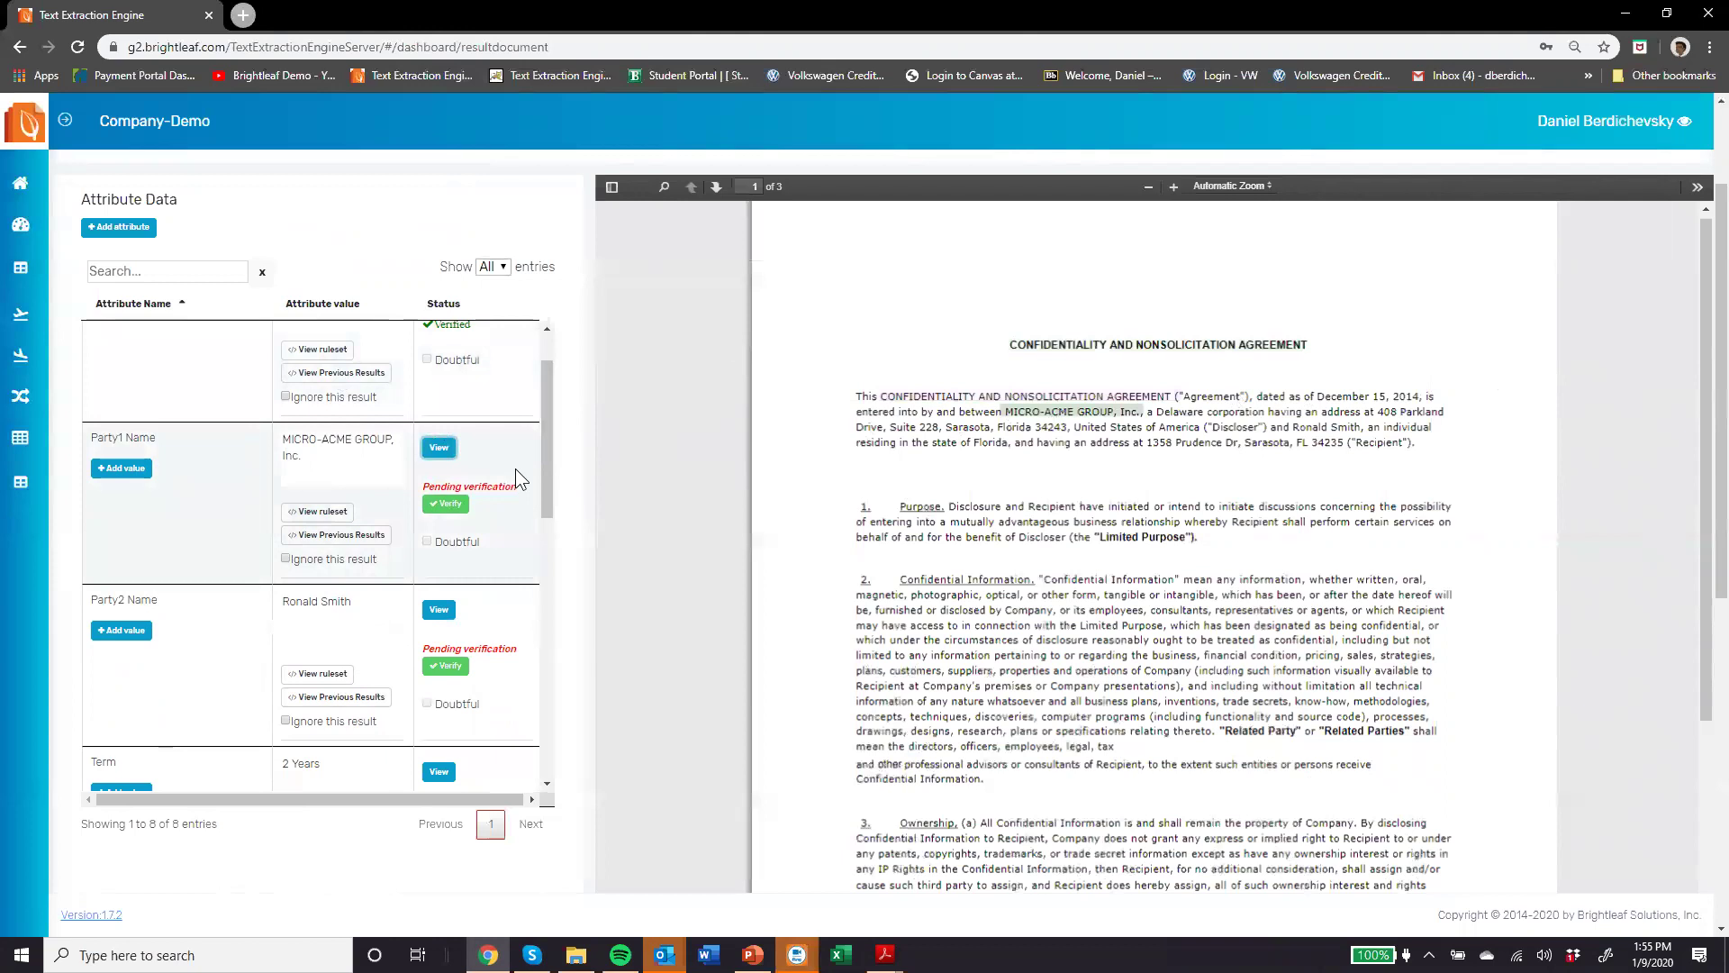
{"action": "left_click", "coordinate": [448, 510]}
Step: Check the Party2 Name against the agreement, change its first letter to D and verify the attribute
{"action": "left_click_drag", "start_coordinate": [541, 475], "coordinate": [541, 523]}
{"action": "left_click", "coordinate": [439, 482]}
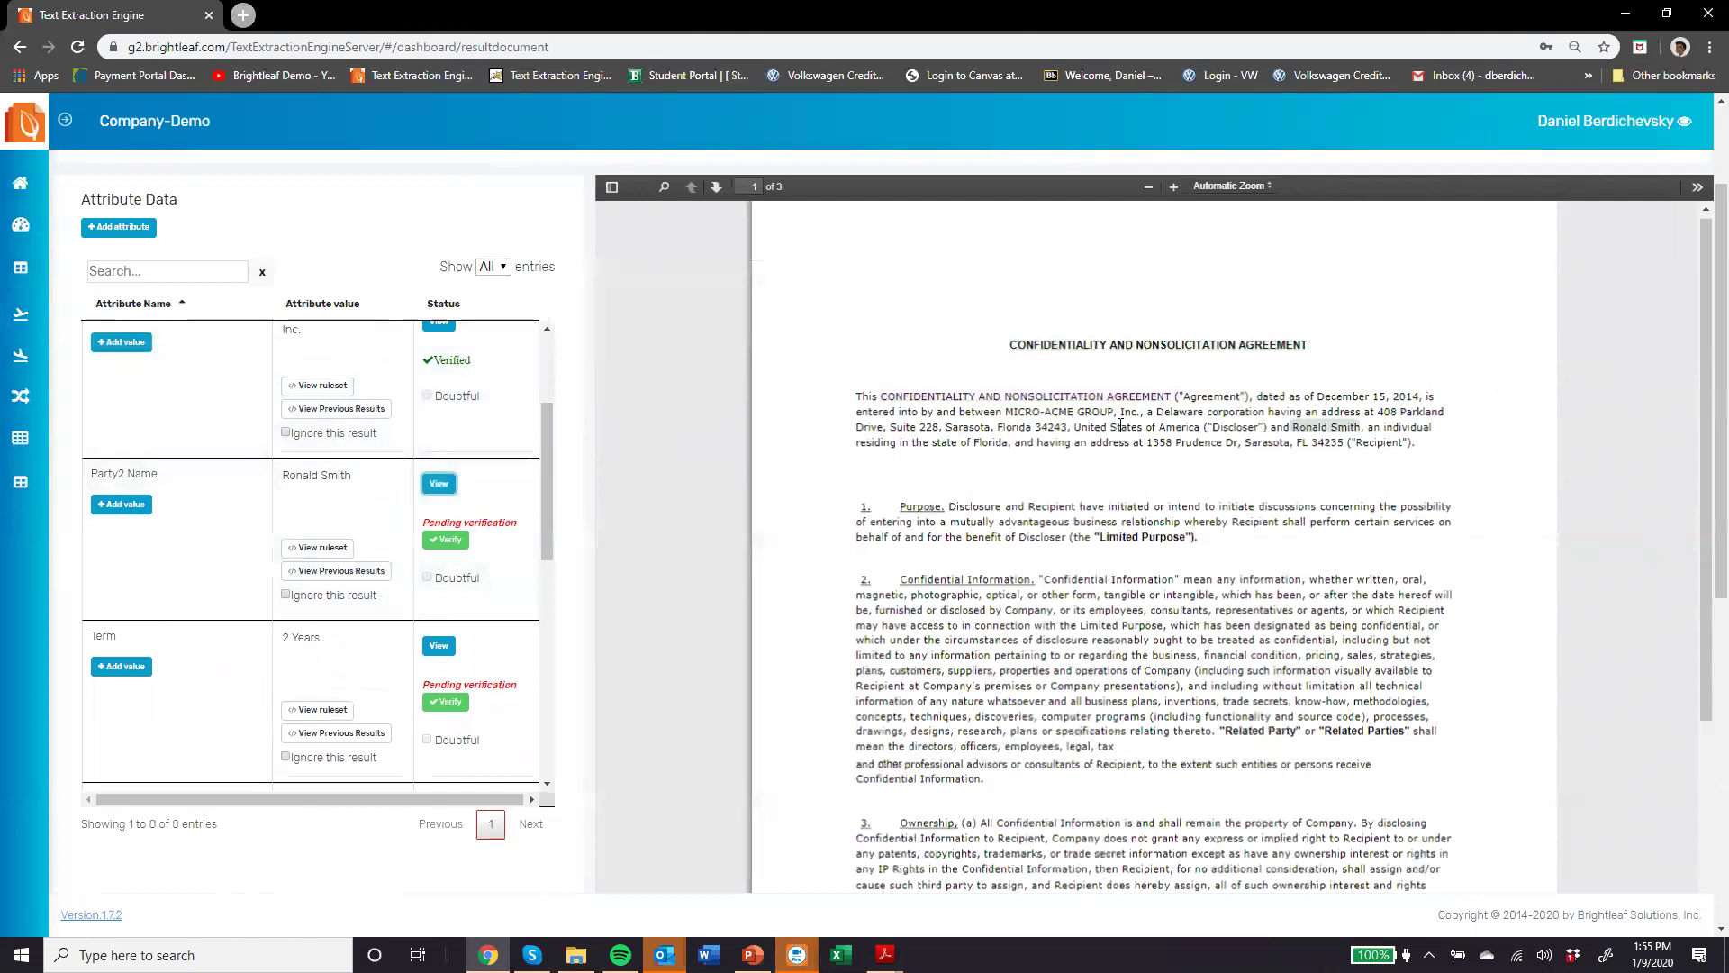
{"action": "left_click", "coordinate": [288, 475]}
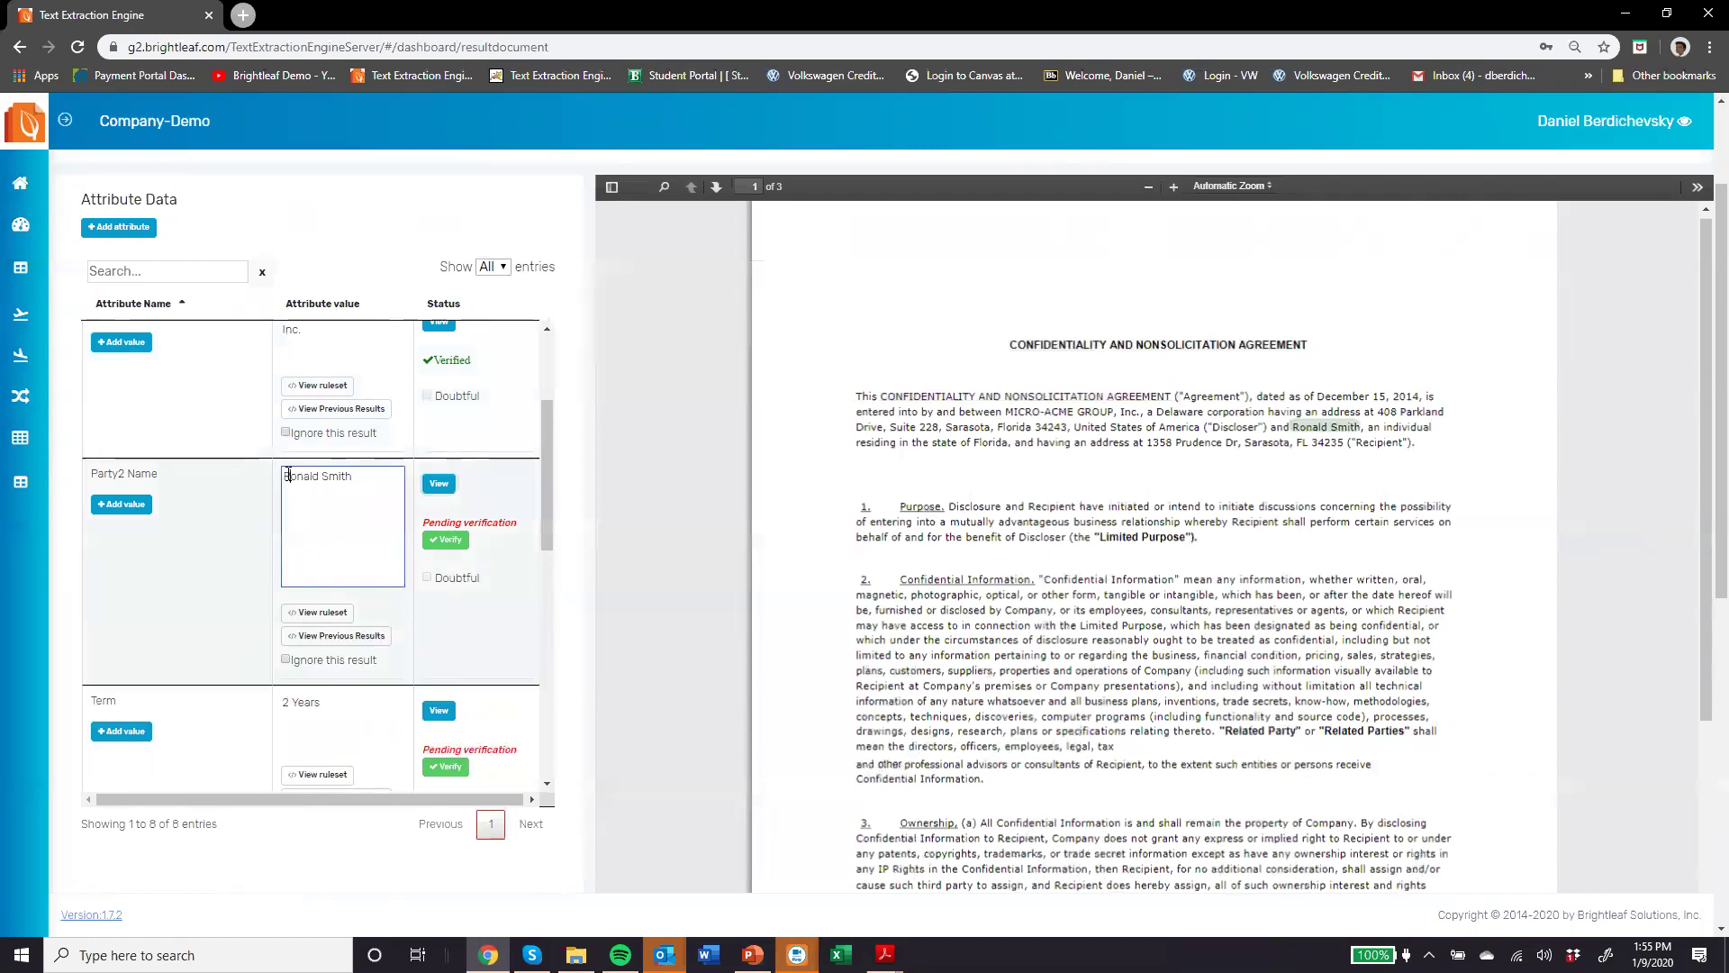
{"action": "key", "text": "BackSpace"}
{"action": "type", "text": "D"}
{"action": "left_click", "coordinate": [448, 544]}
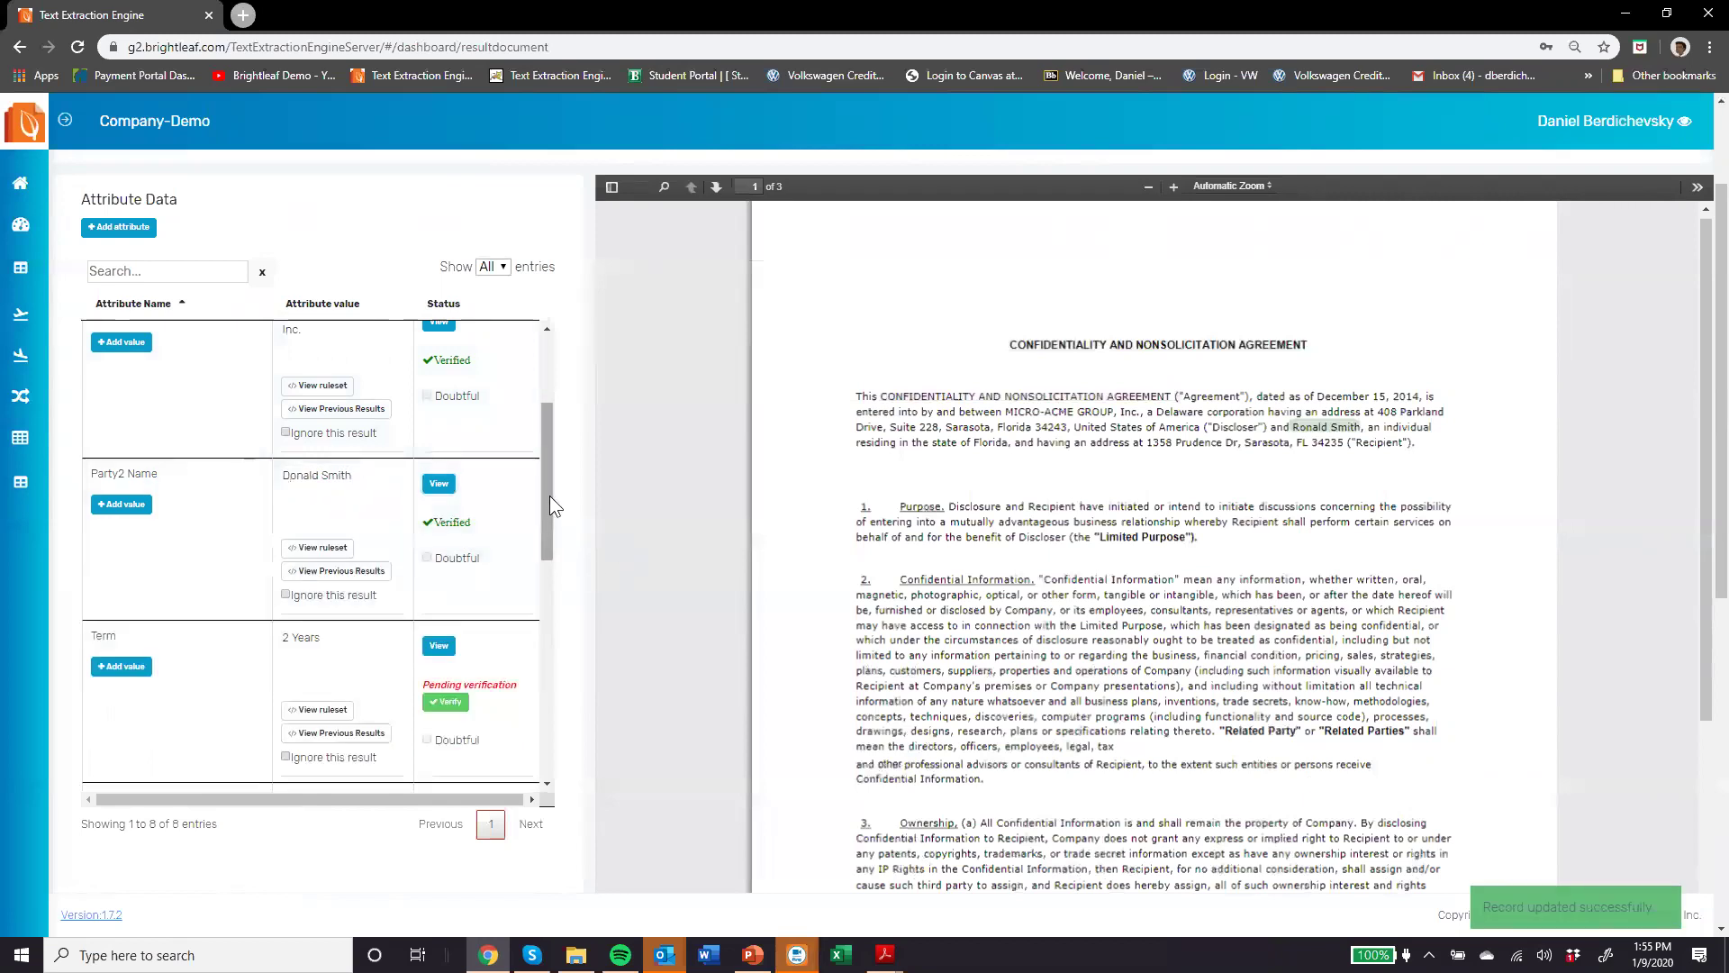
Step: Check the Term attribute against its clause in the agreement and verify it
{"action": "left_click_drag", "start_coordinate": [547, 504], "coordinate": [510, 541]}
{"action": "left_click", "coordinate": [439, 460]}
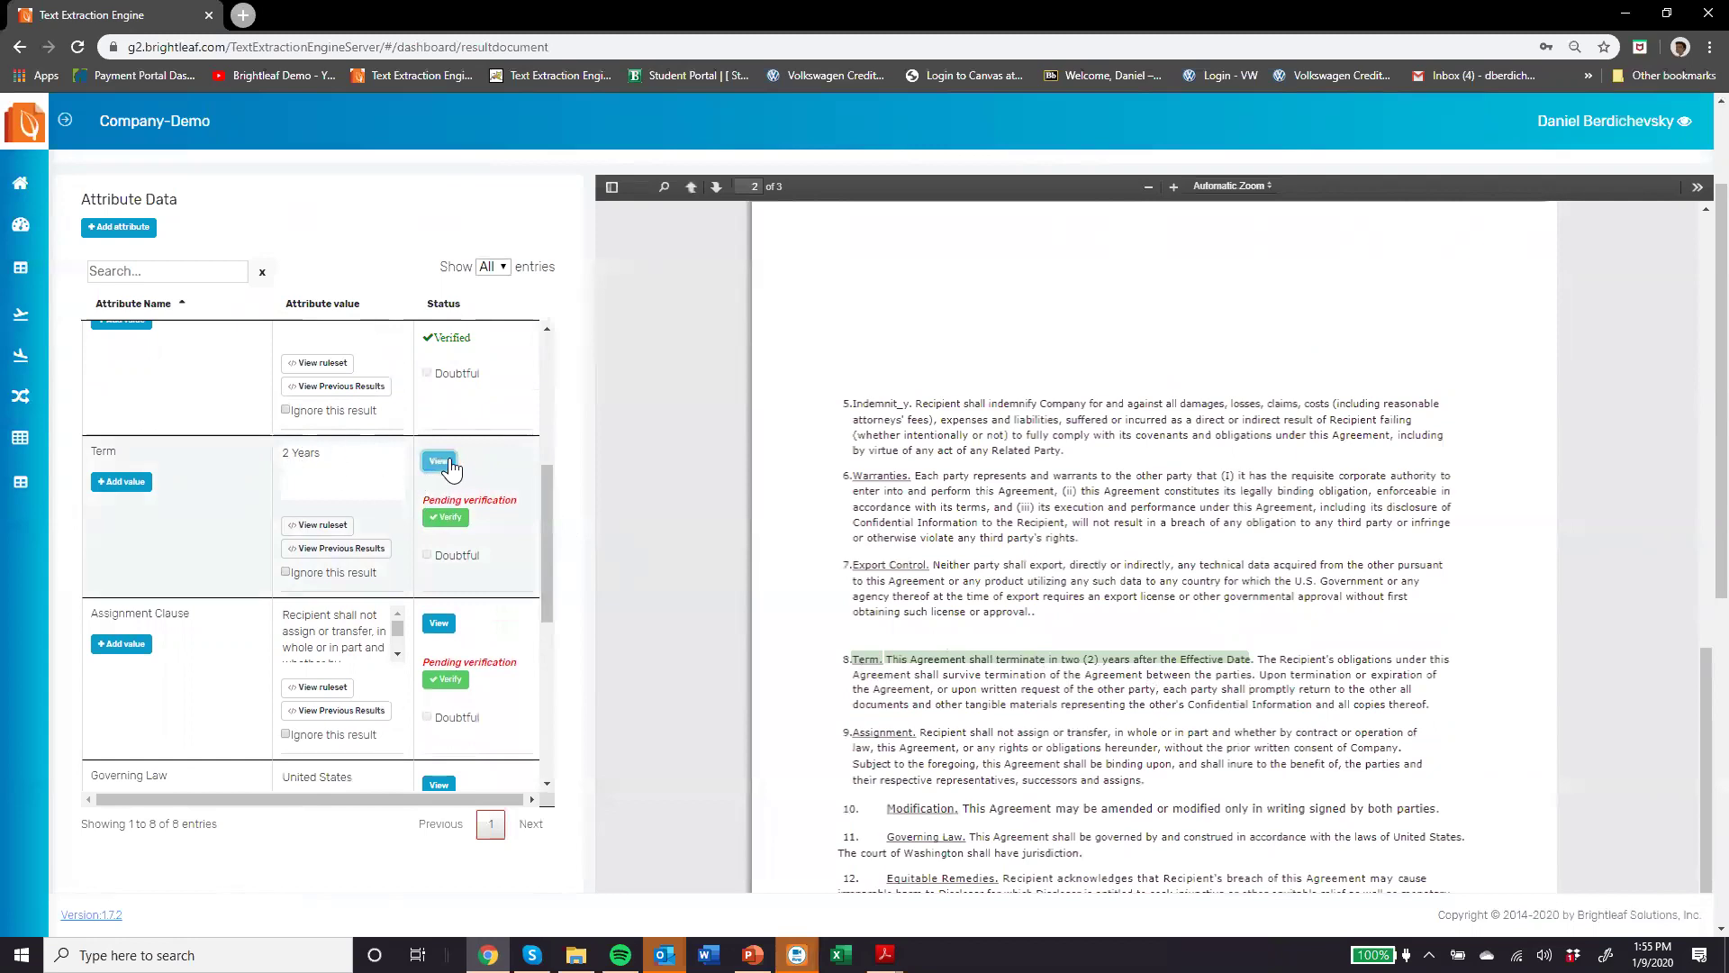
{"action": "left_click", "coordinate": [448, 518]}
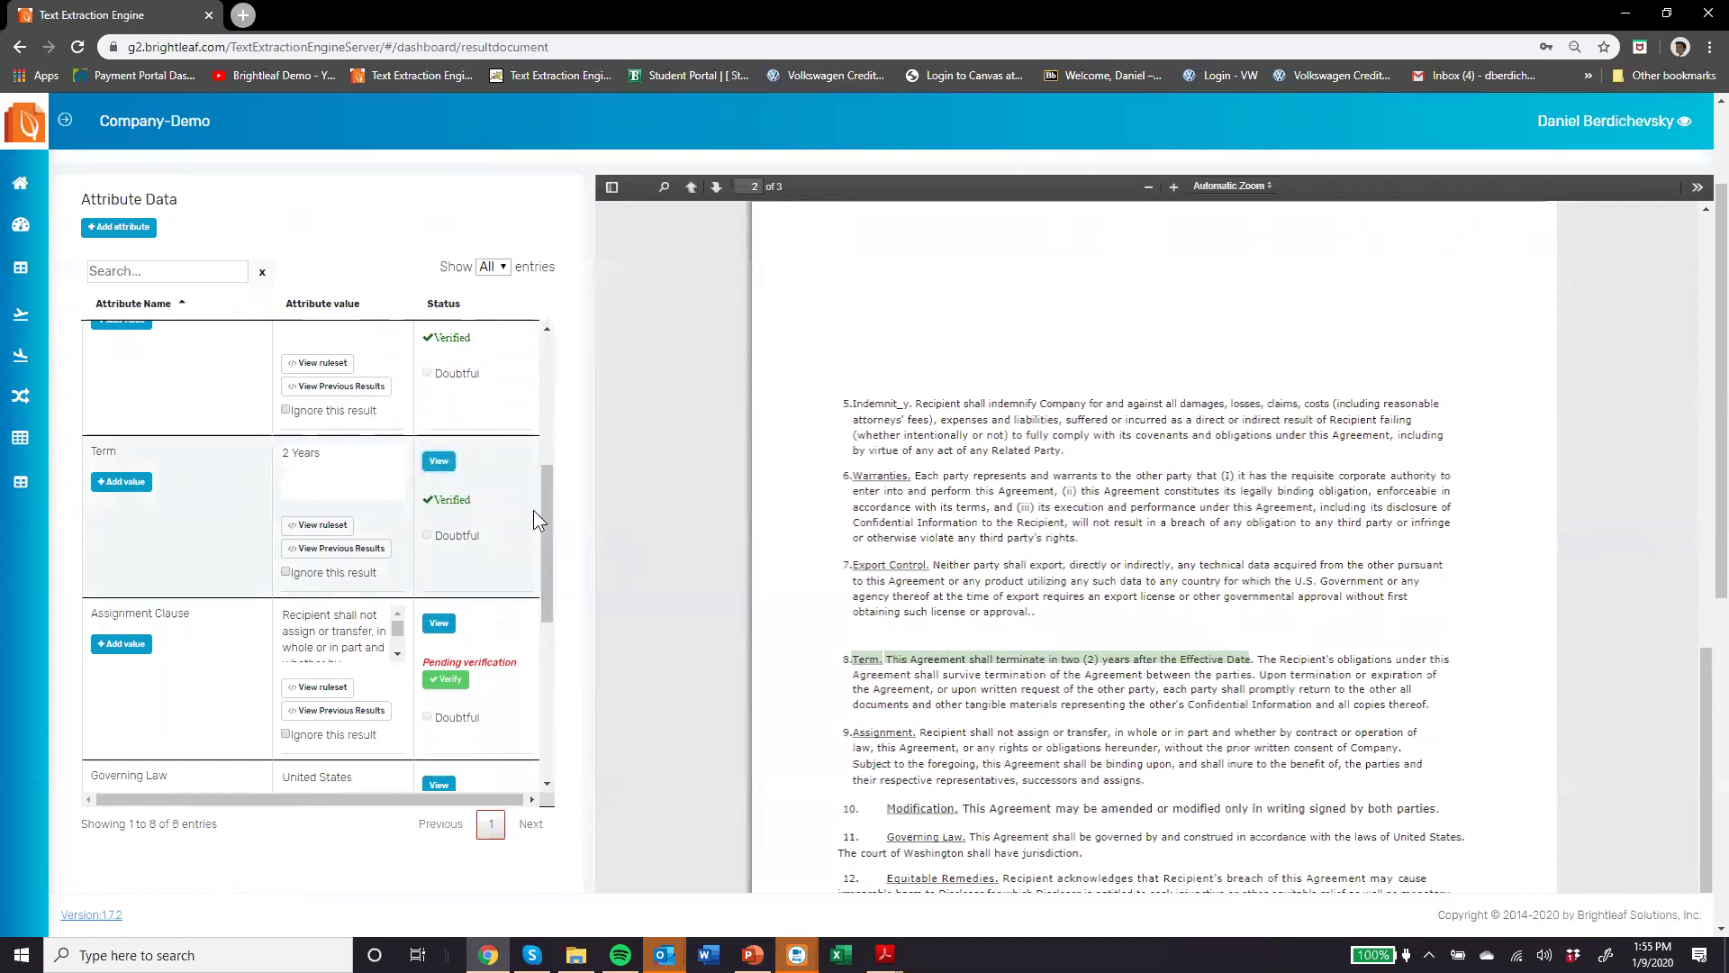
Step: Compare the Assignment Clause value with the highlighted section 9 of the agreement and verify it
{"action": "left_click_drag", "start_coordinate": [548, 495], "coordinate": [546, 546]}
{"action": "left_click", "coordinate": [437, 479]}
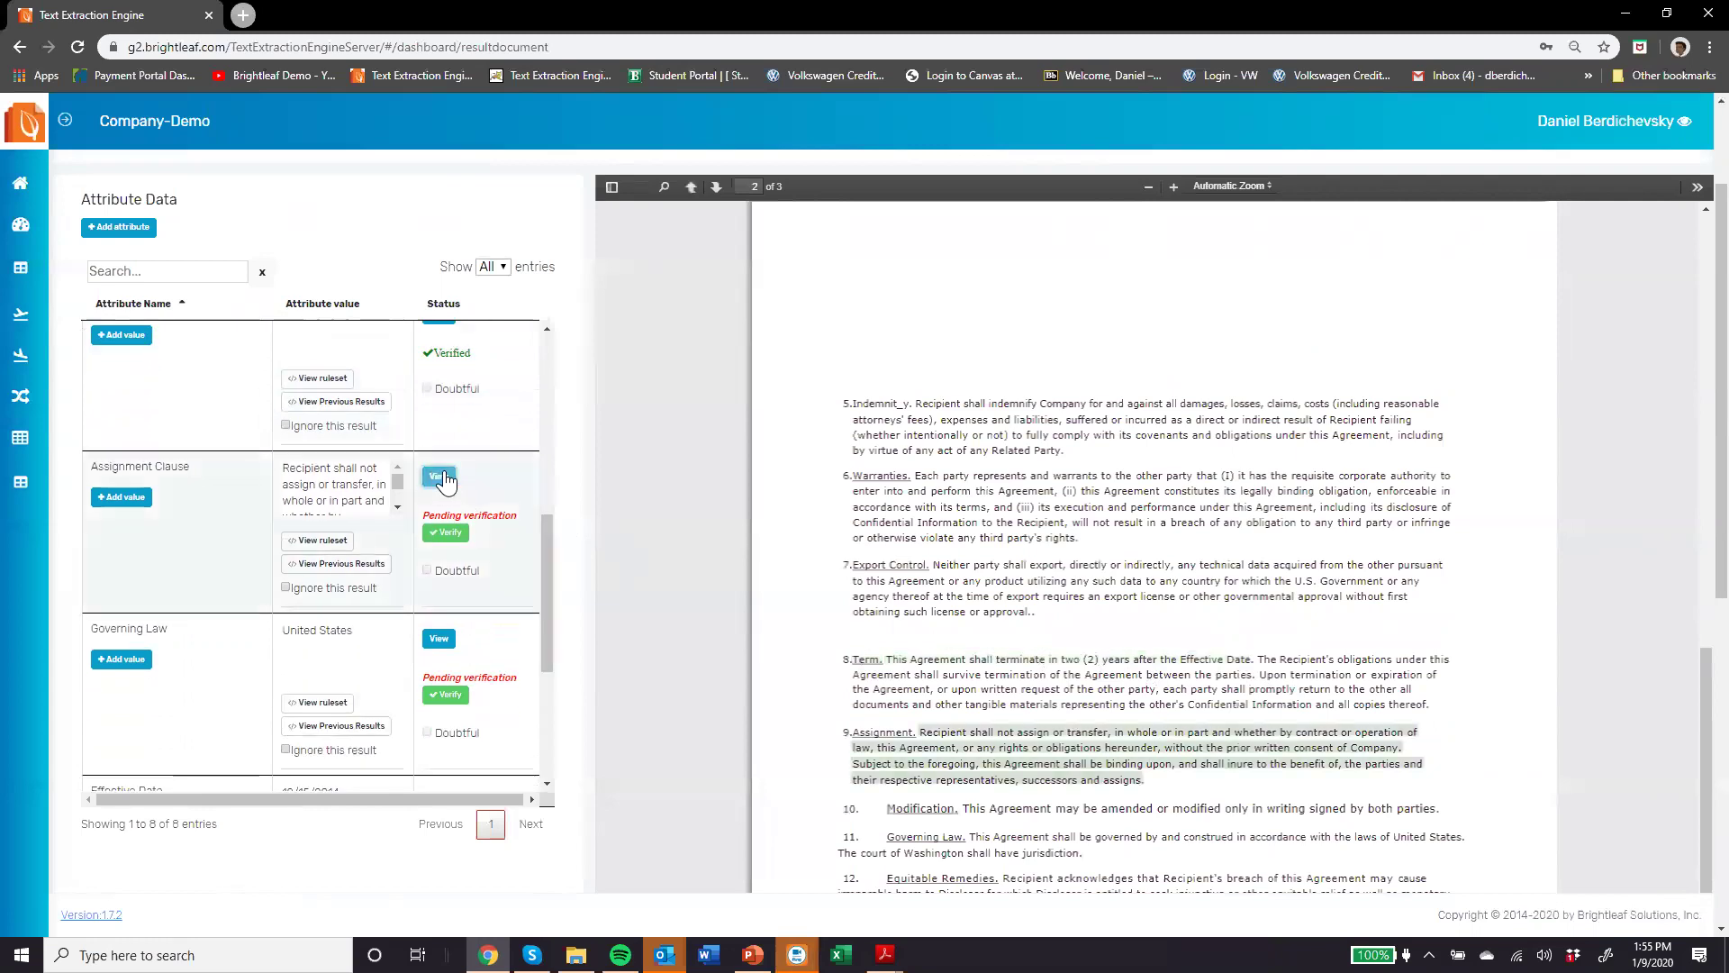
{"action": "left_click_drag", "start_coordinate": [1703, 689], "coordinate": [1705, 765]}
{"action": "left_click", "coordinate": [334, 504]}
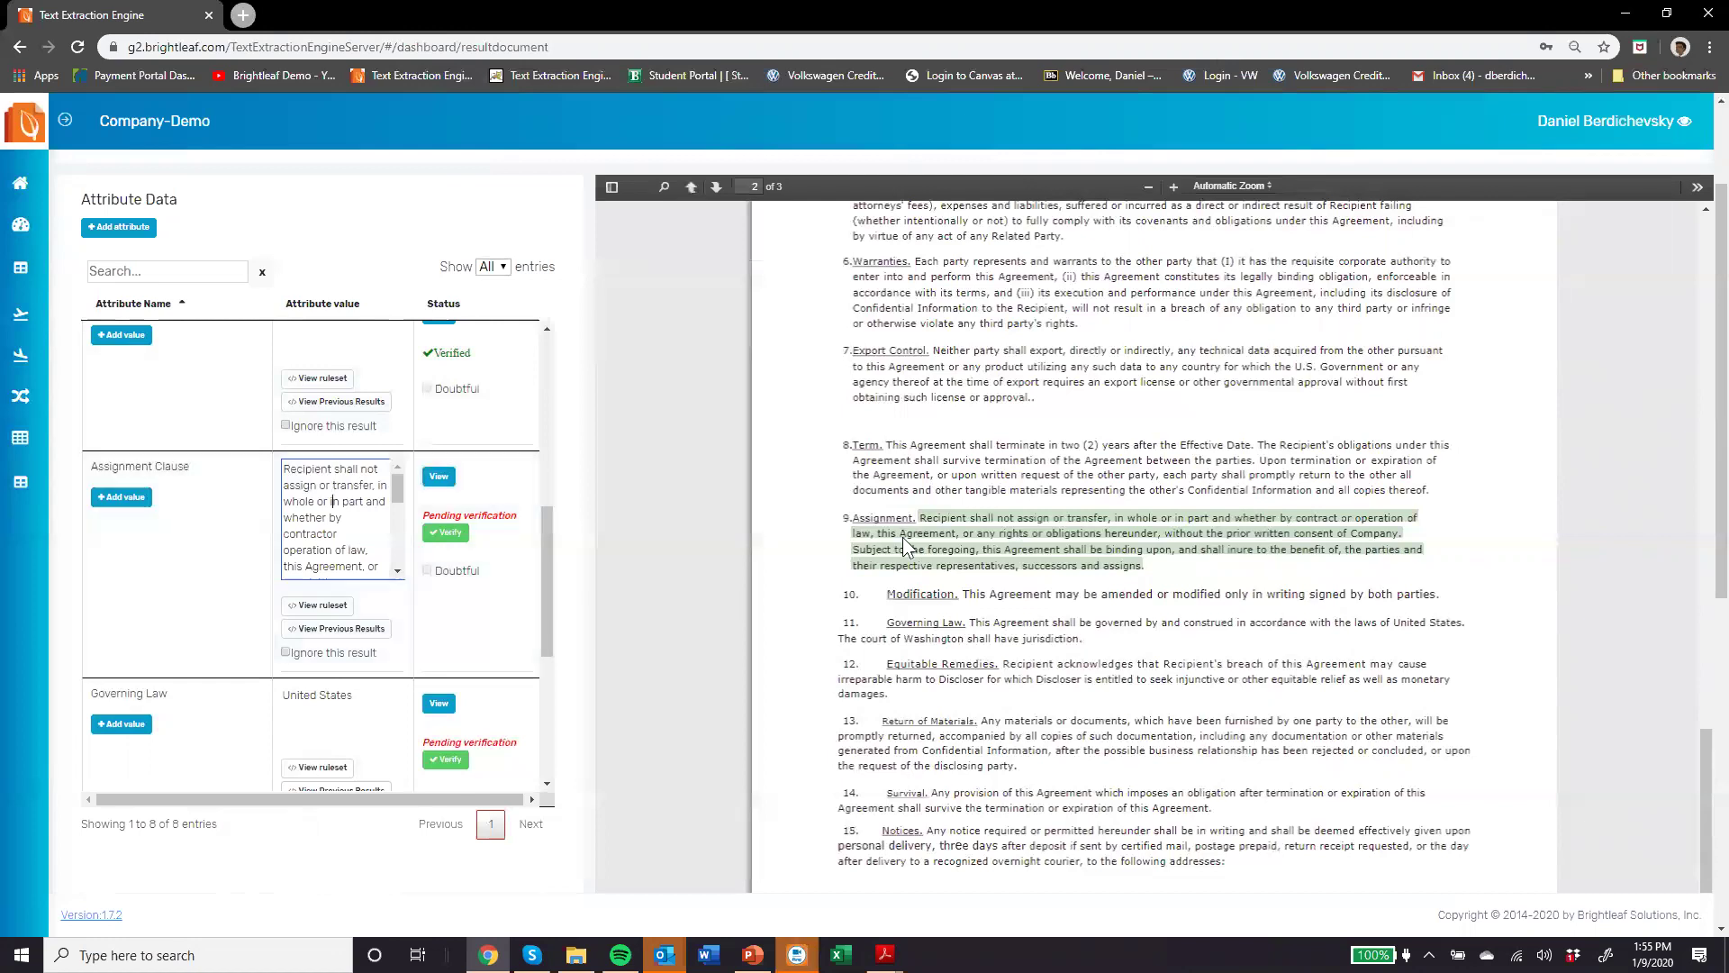
{"action": "left_click", "coordinate": [456, 538]}
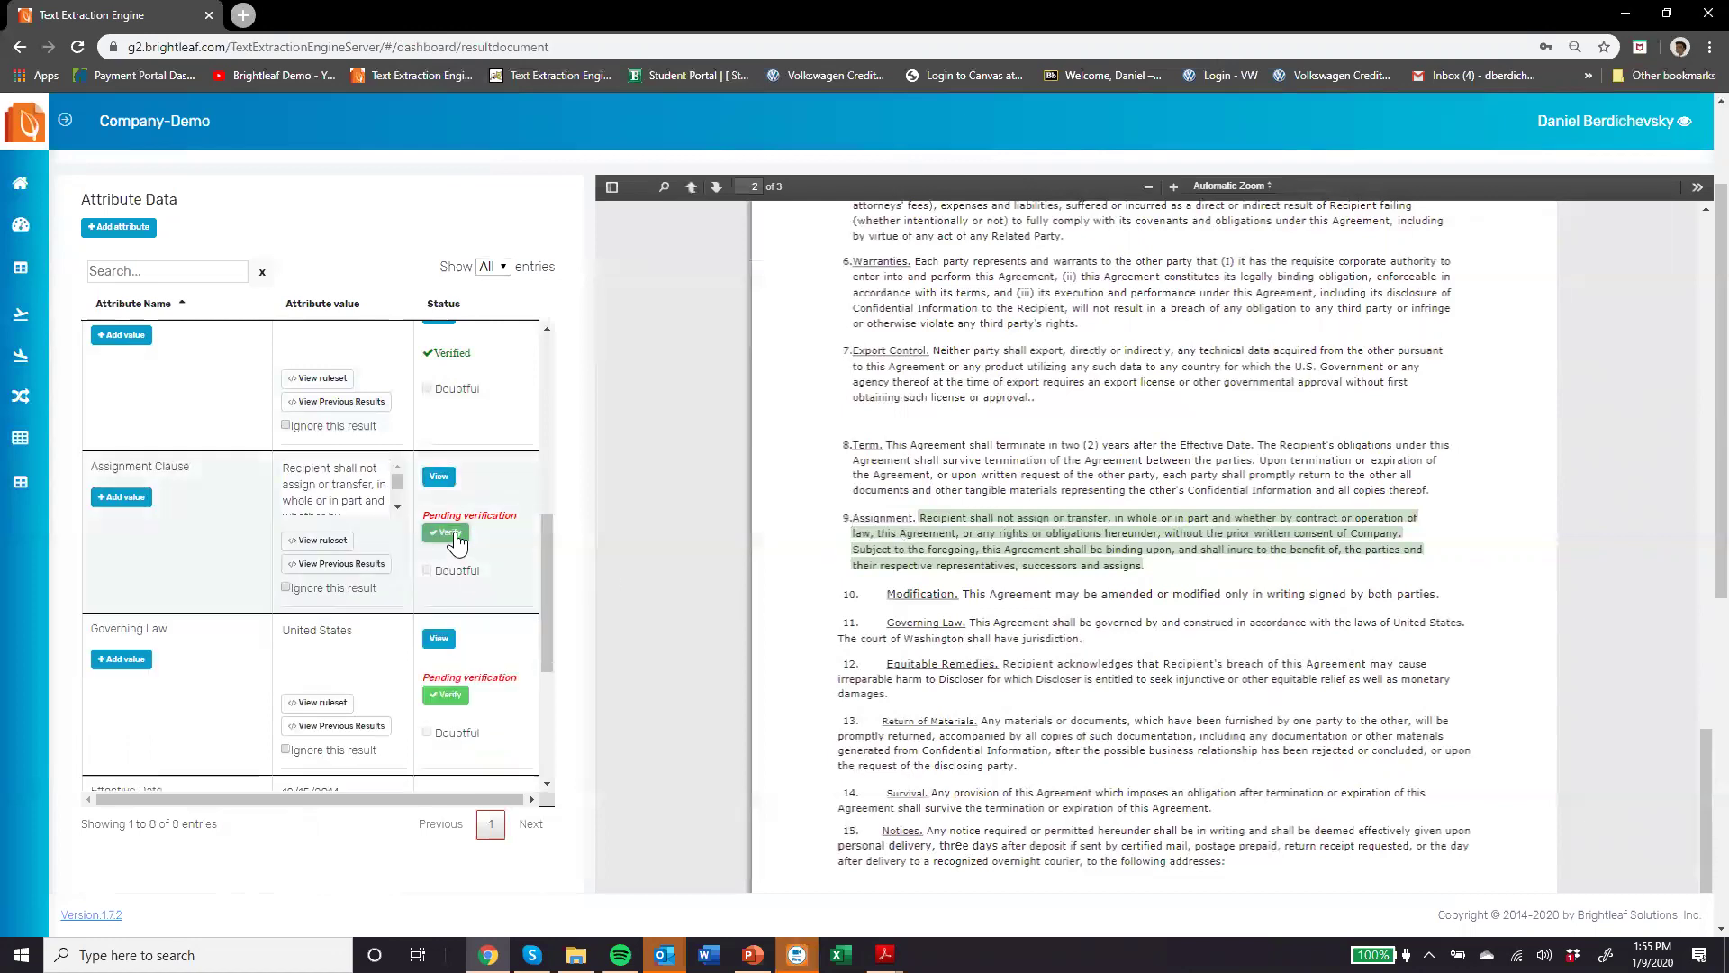
Step: Check the Governing Law attribute against its clause in the agreement and verify it
{"action": "scroll", "coordinate": [544, 532], "scroll_direction": "down", "scroll_amount": 2}
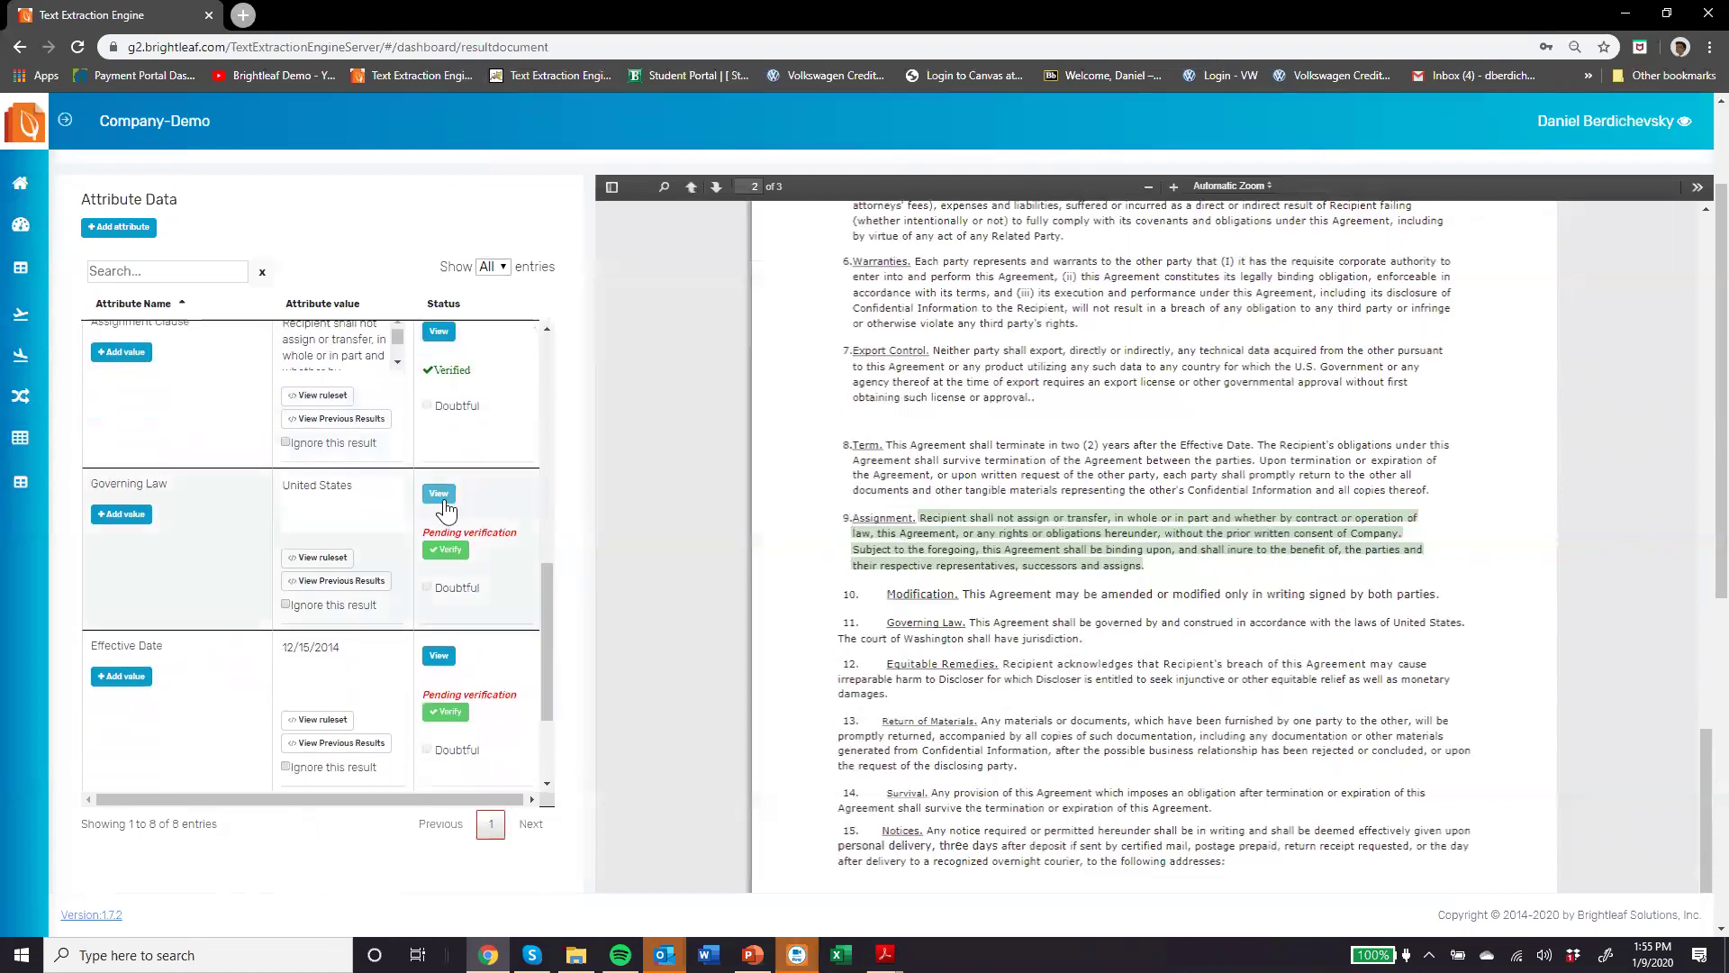
{"action": "left_click", "coordinate": [441, 497]}
{"action": "scroll", "coordinate": [1707, 757], "scroll_direction": "down", "scroll_amount": 2}
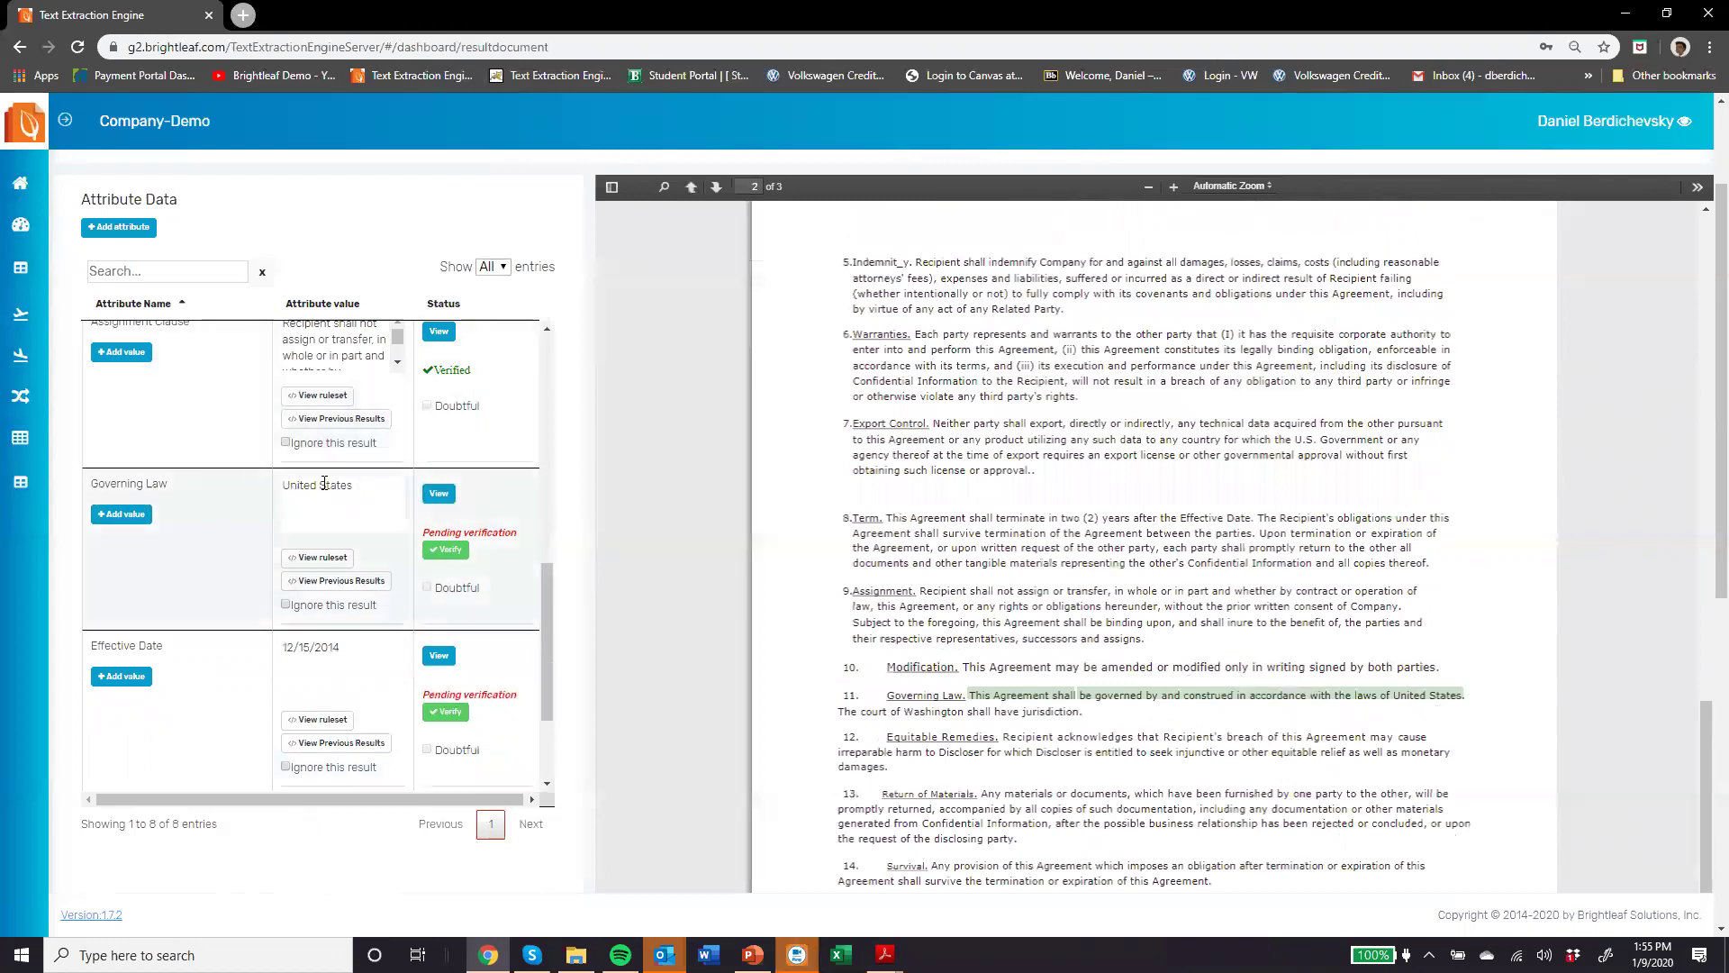
{"action": "left_click", "coordinate": [444, 556]}
Step: Check the Effective Date against the agreement's opening paragraph and verify the attribute
{"action": "scroll", "coordinate": [546, 580], "scroll_direction": "down", "scroll_amount": 1}
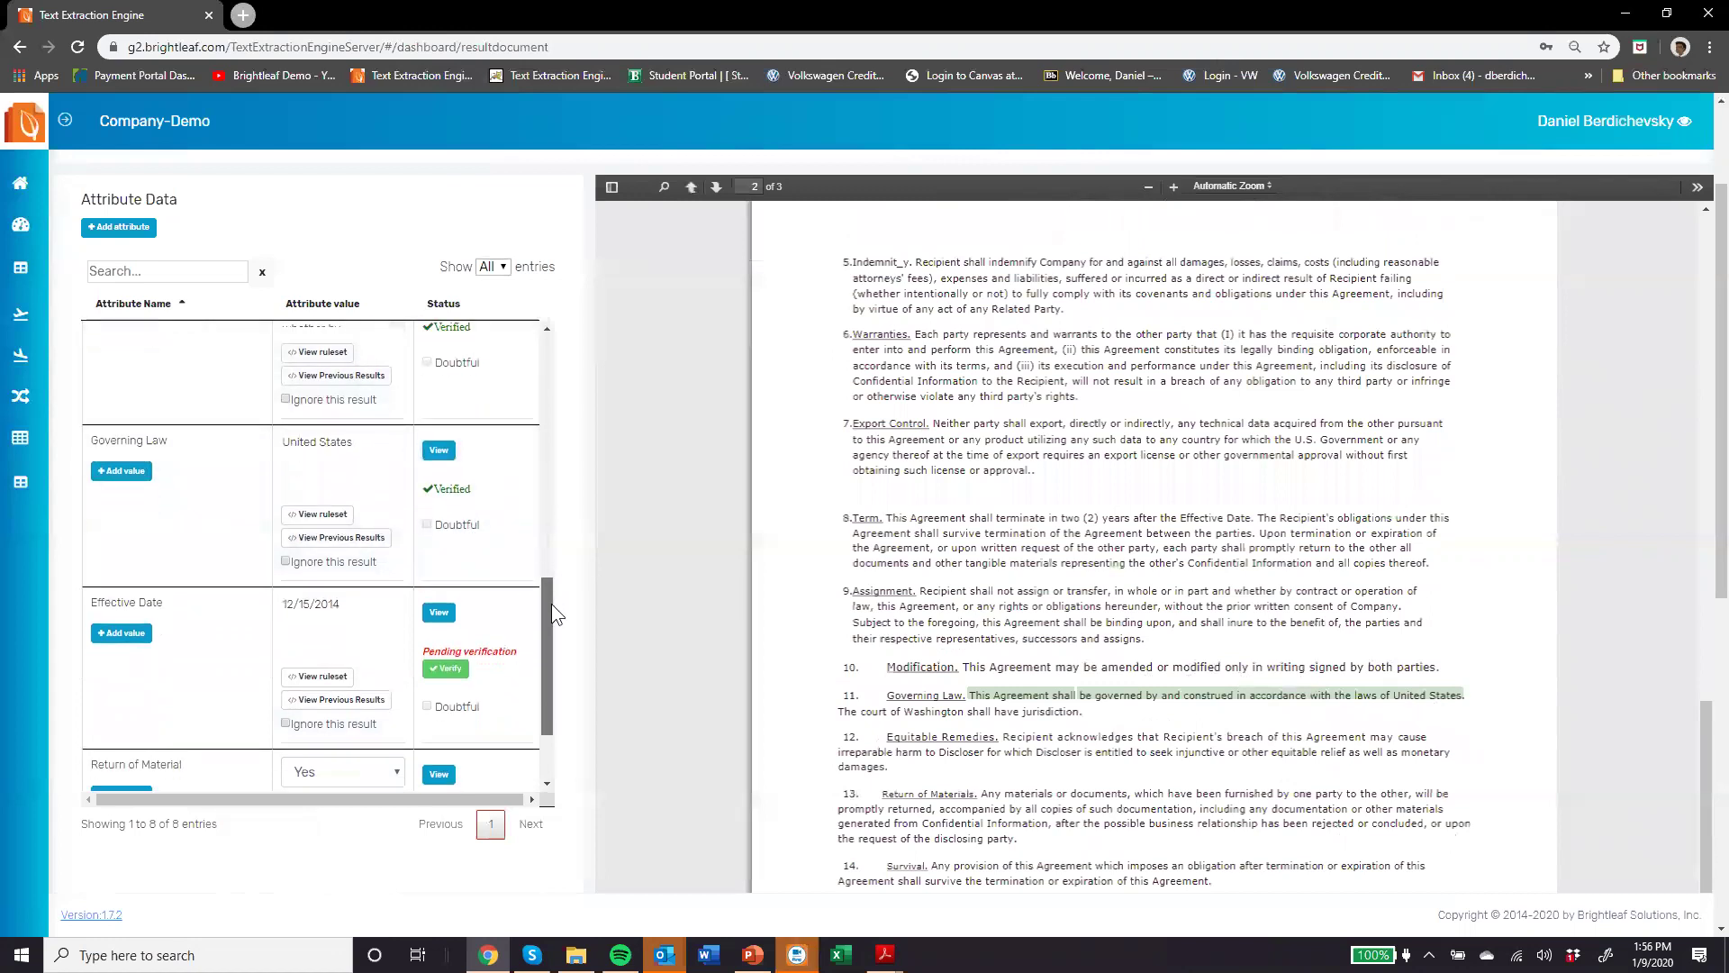
{"action": "left_click", "coordinate": [438, 549]}
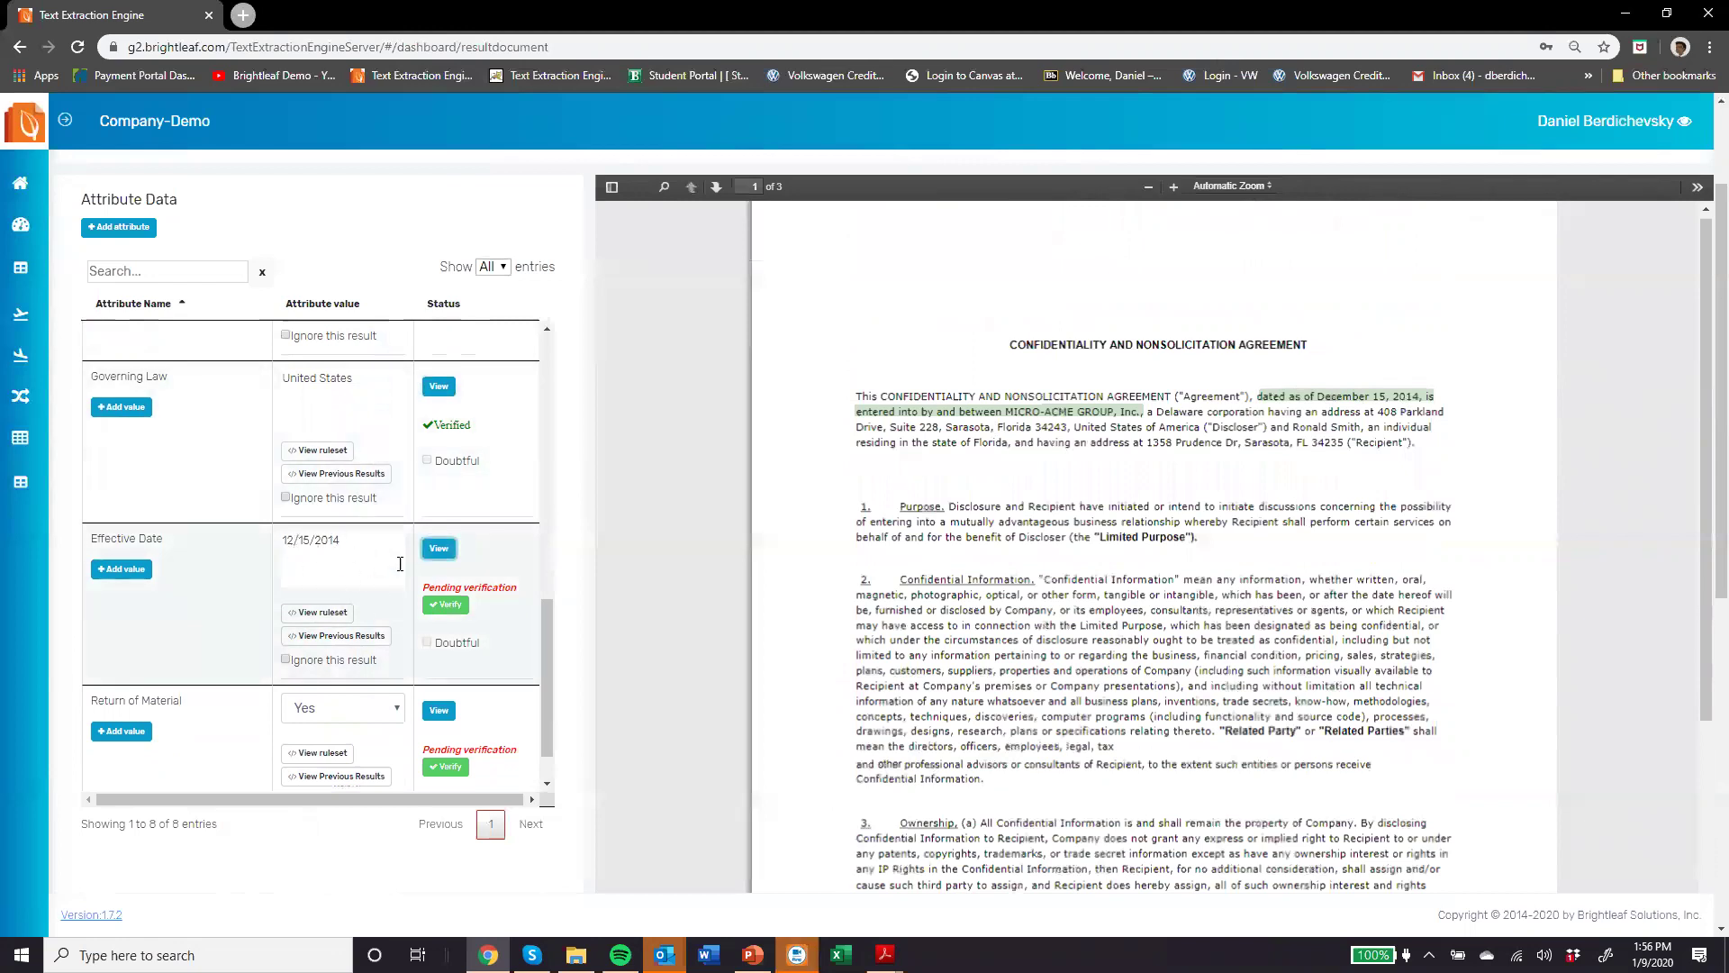
{"action": "left_click", "coordinate": [446, 604]}
Step: Compare the Return of Material value with section 13 of the agreement and verify it
{"action": "scroll", "coordinate": [544, 629], "scroll_direction": "down", "scroll_amount": 1}
{"action": "left_click", "coordinate": [439, 653]}
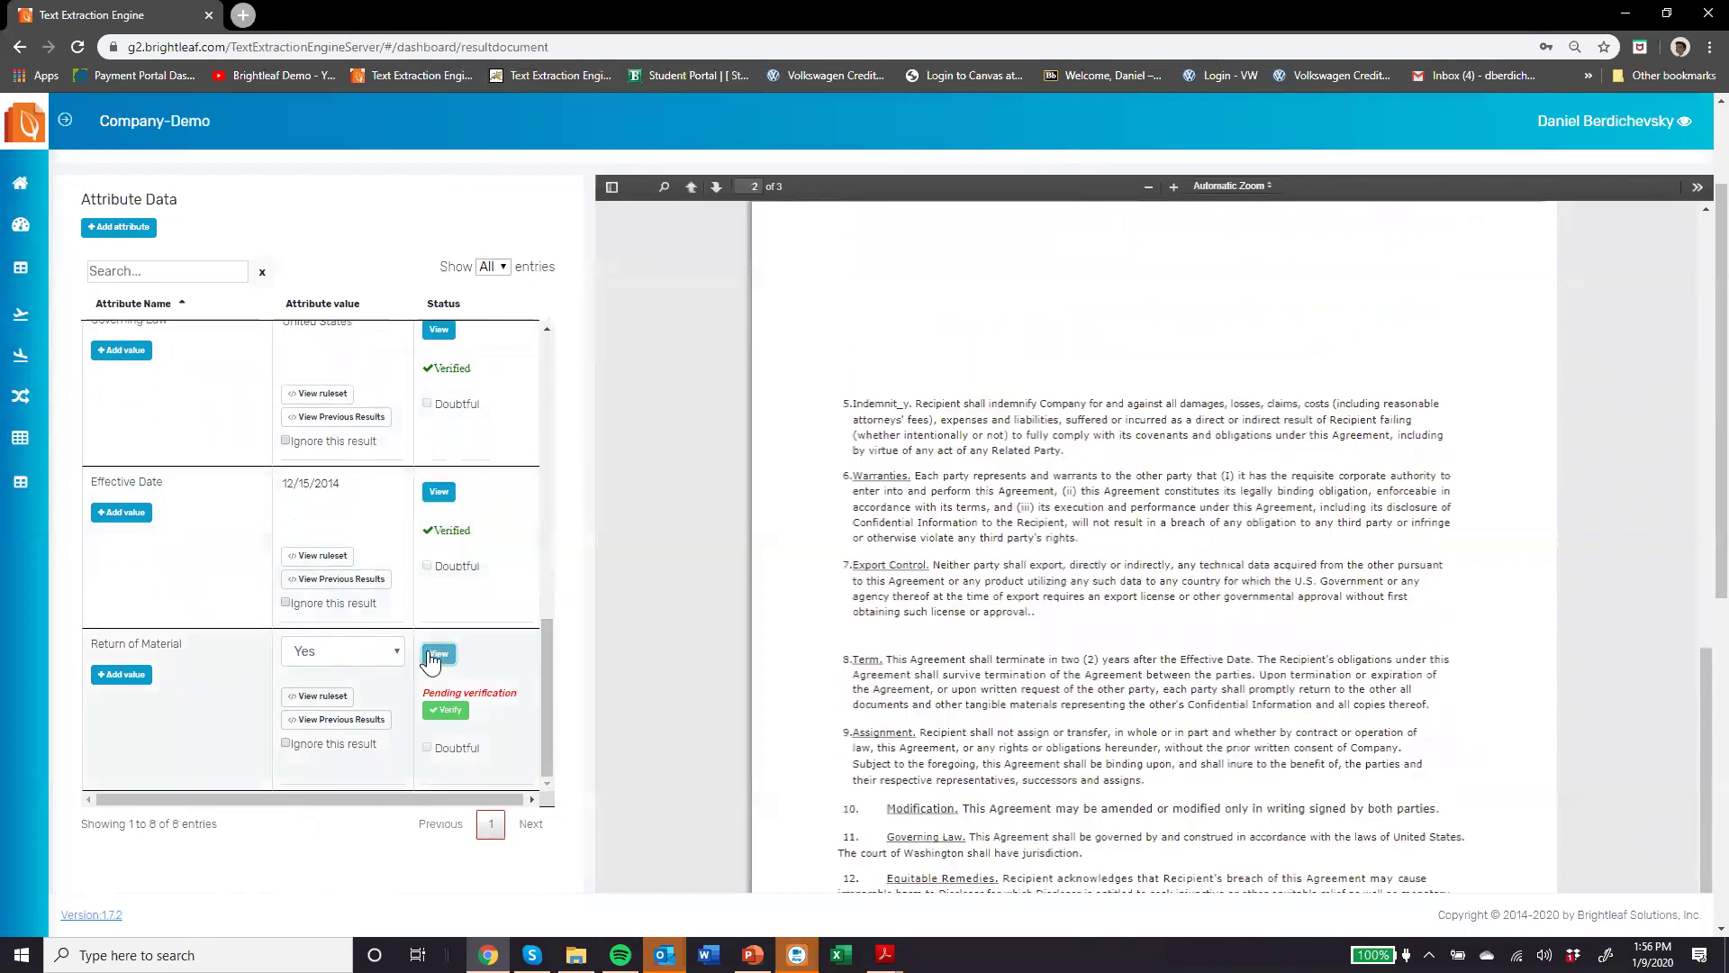
{"action": "scroll", "coordinate": [881, 662], "scroll_direction": "down", "scroll_amount": 3}
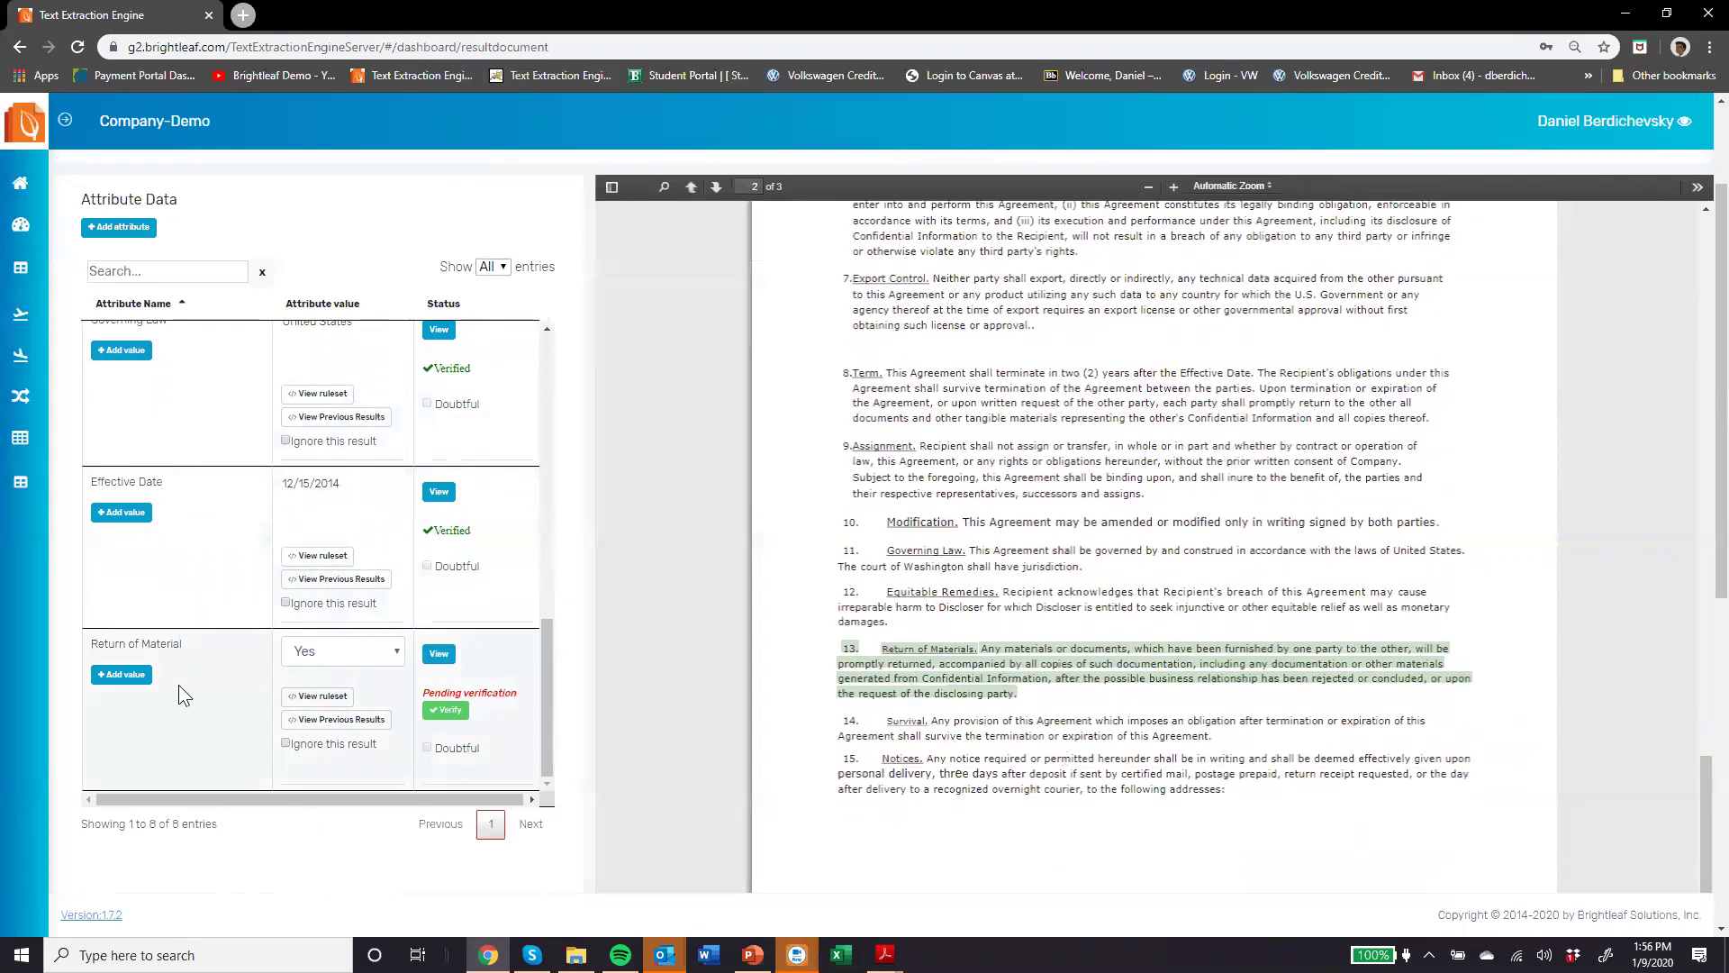
{"action": "left_click", "coordinate": [455, 711]}
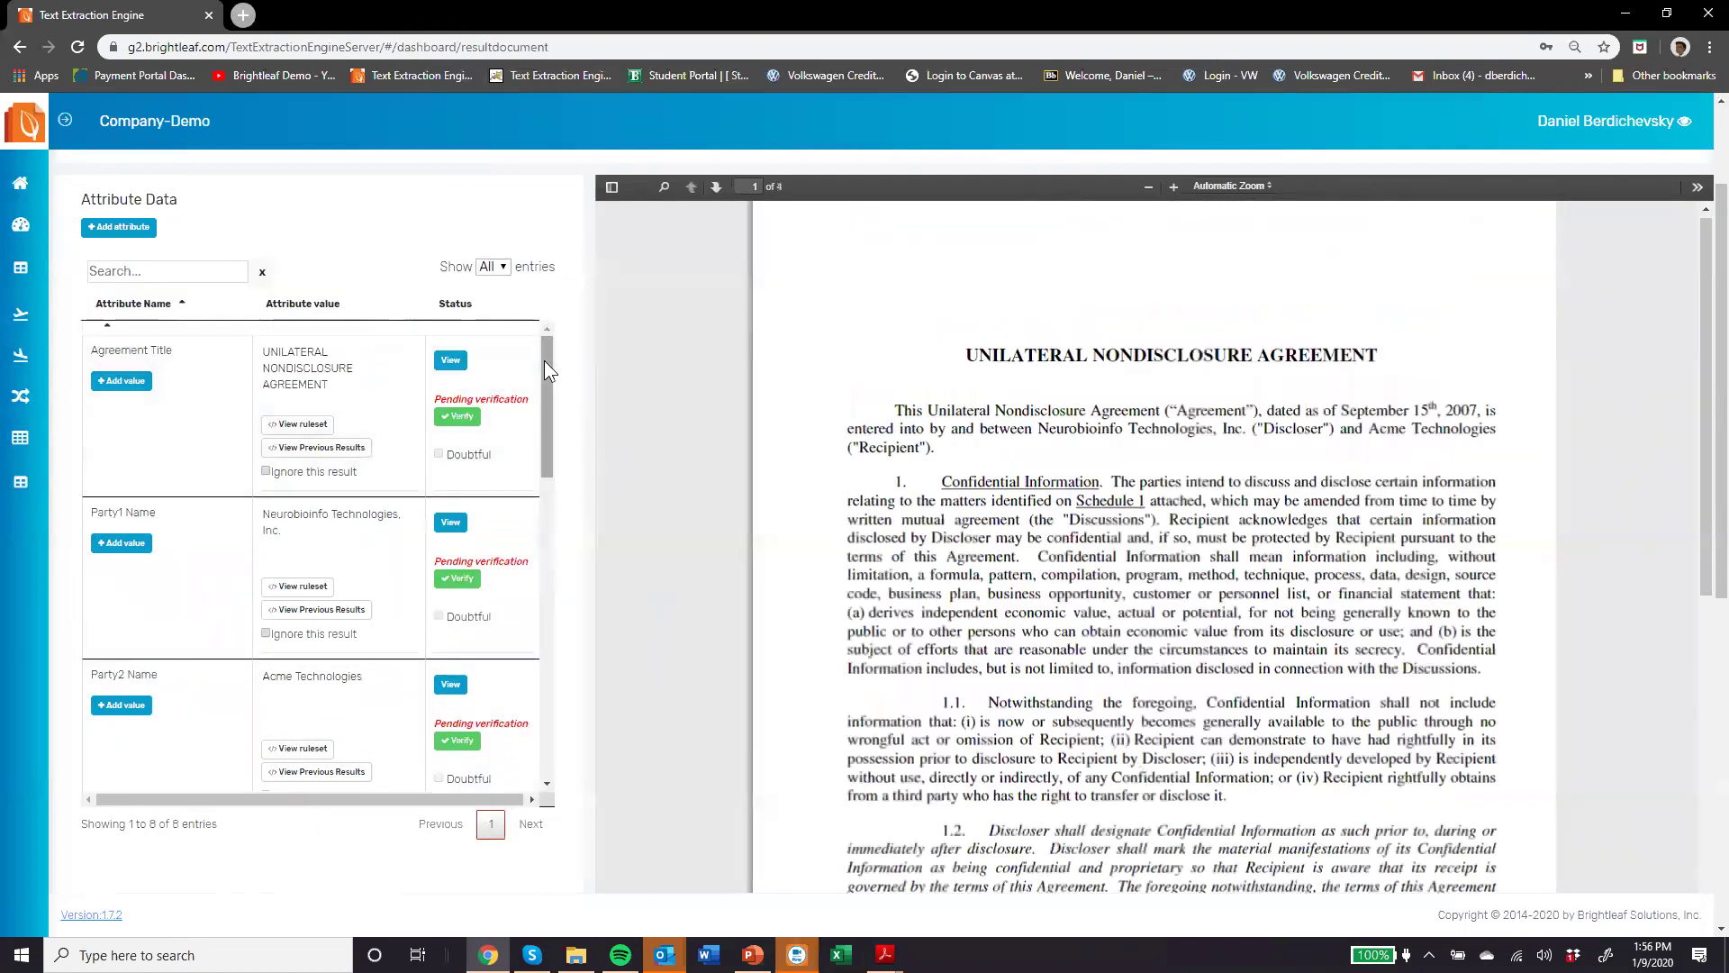
Step: Check the Agreement Title and Party1 Name of the Unilateral Nondisclosure Agreement against the source text and verify both
{"action": "left_click", "coordinate": [452, 362]}
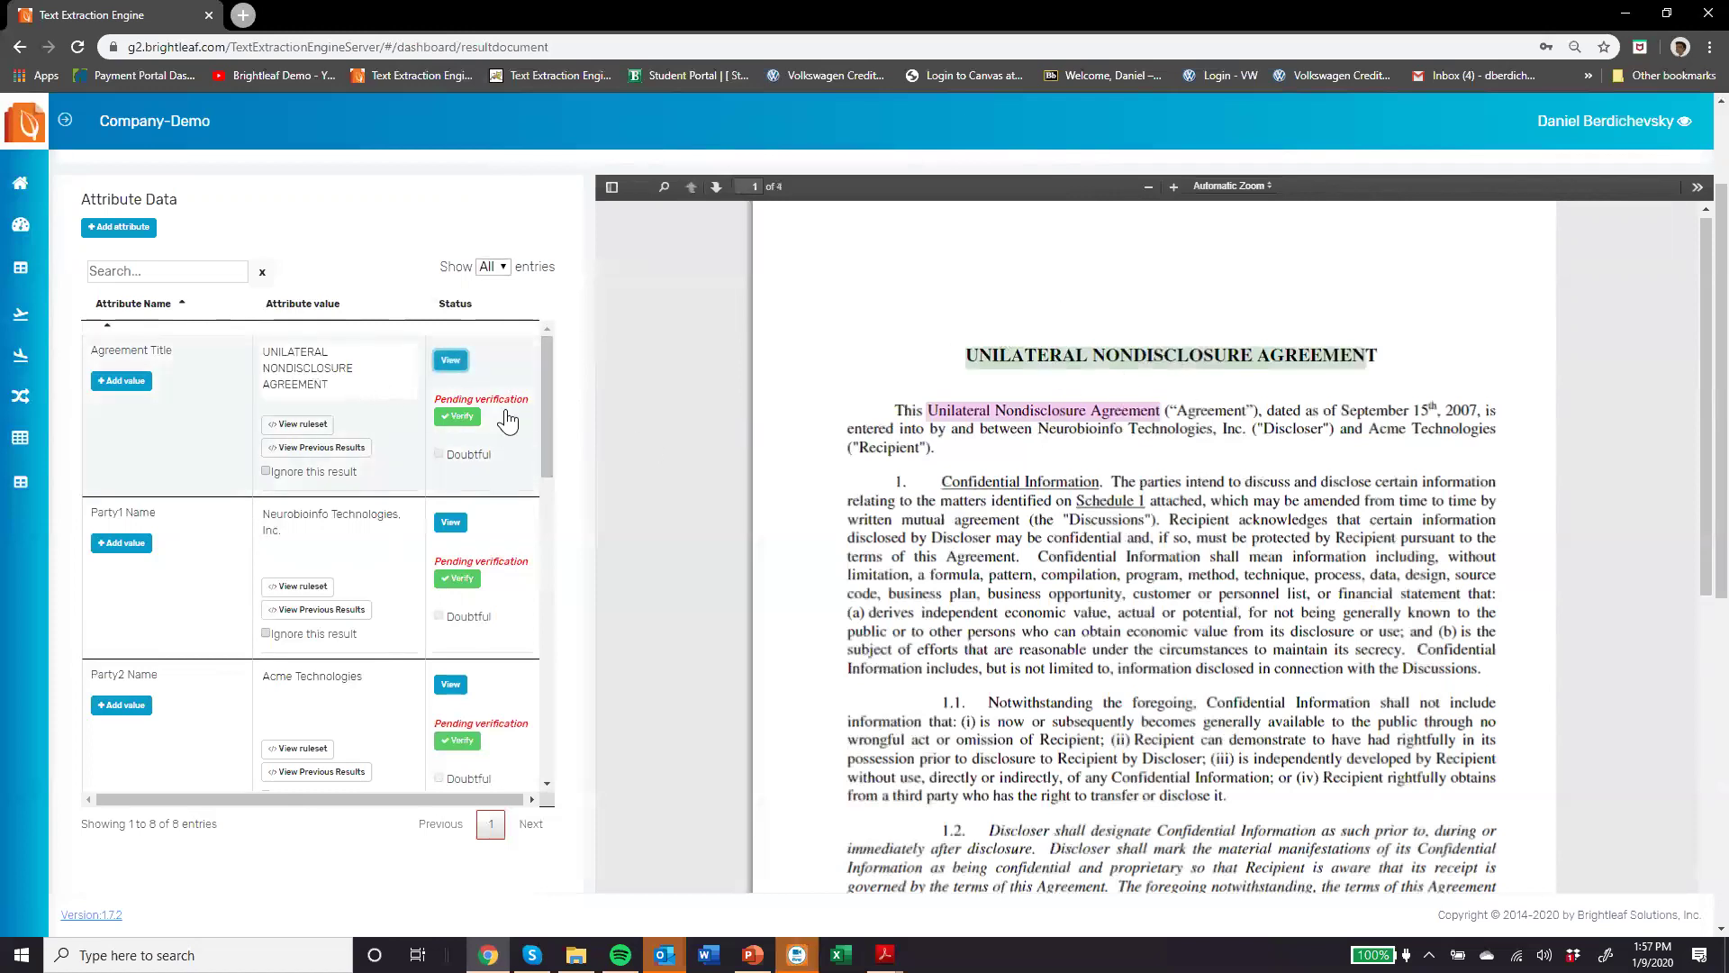
{"action": "left_click", "coordinate": [459, 416]}
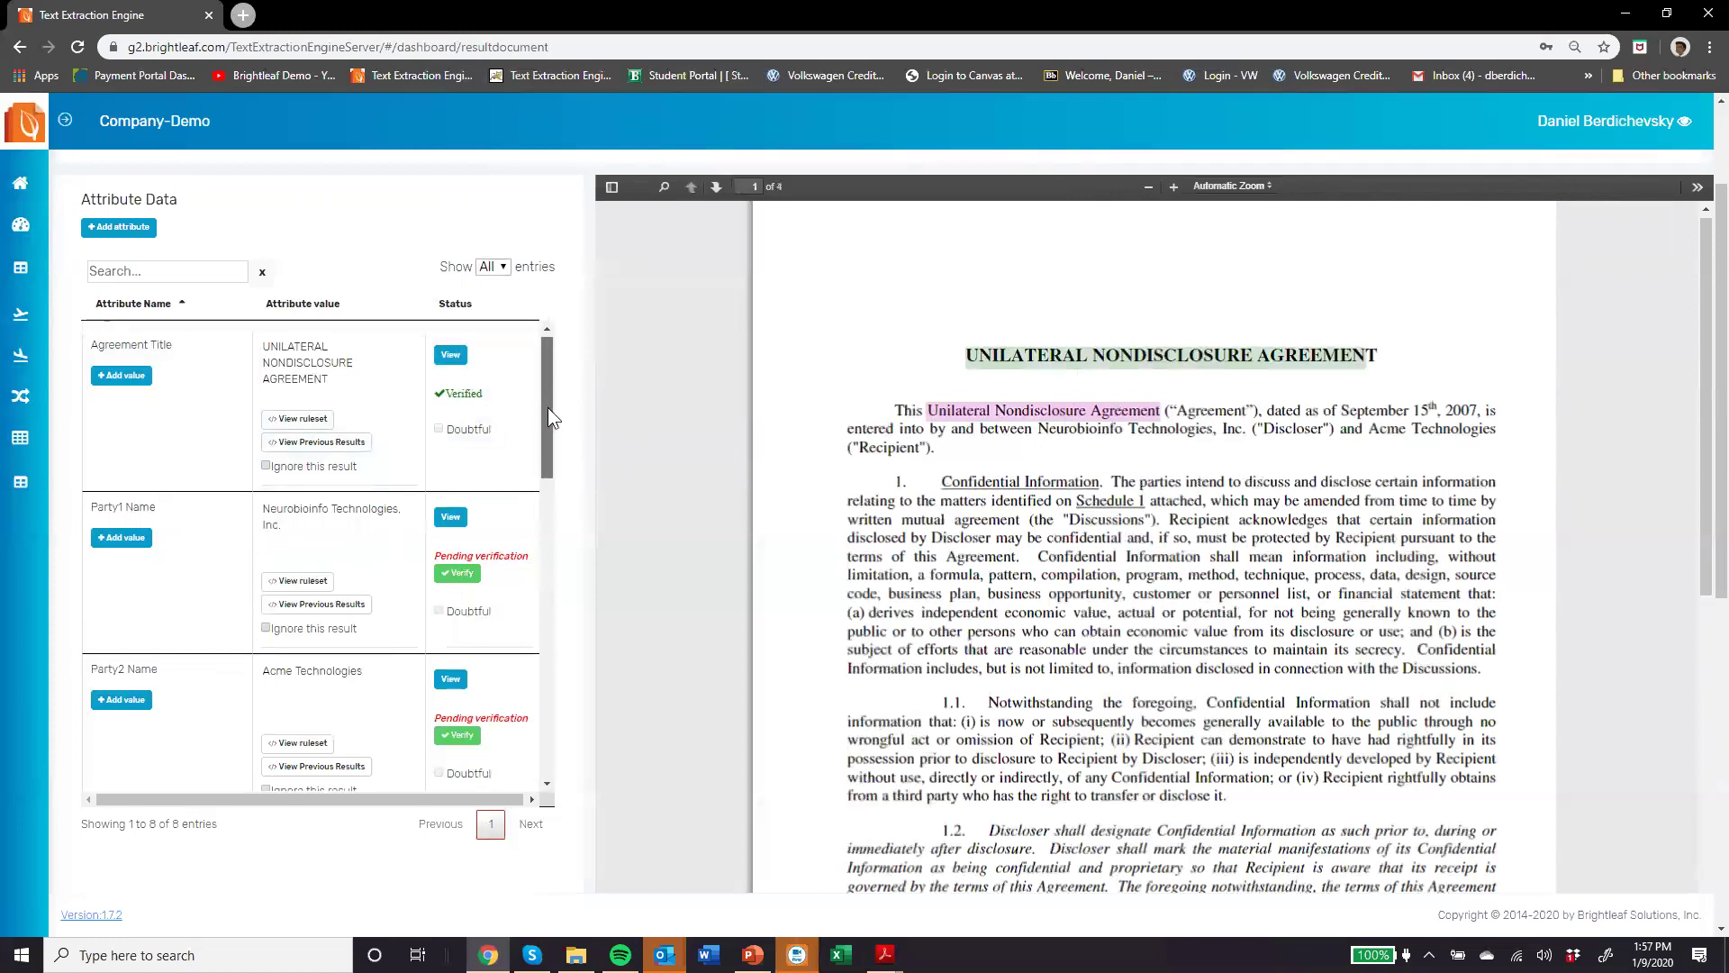
{"action": "scroll", "coordinate": [548, 407], "scroll_direction": "down", "scroll_amount": 1}
{"action": "left_click", "coordinate": [451, 409]}
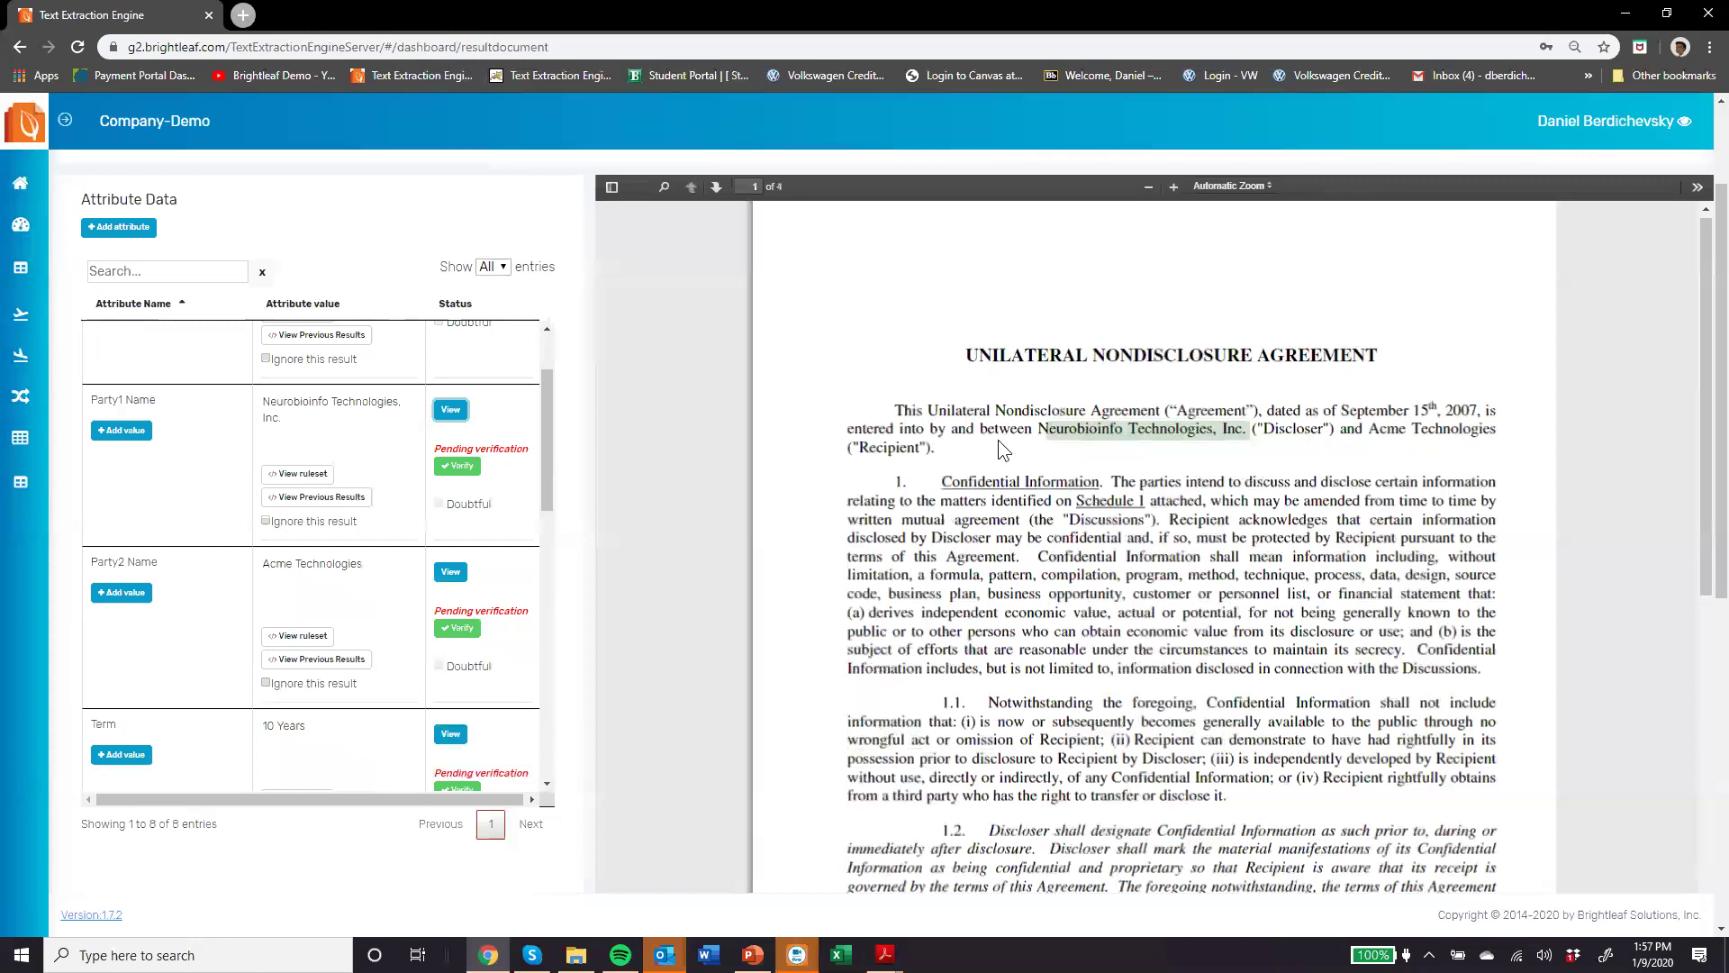
{"action": "left_click", "coordinate": [466, 468]}
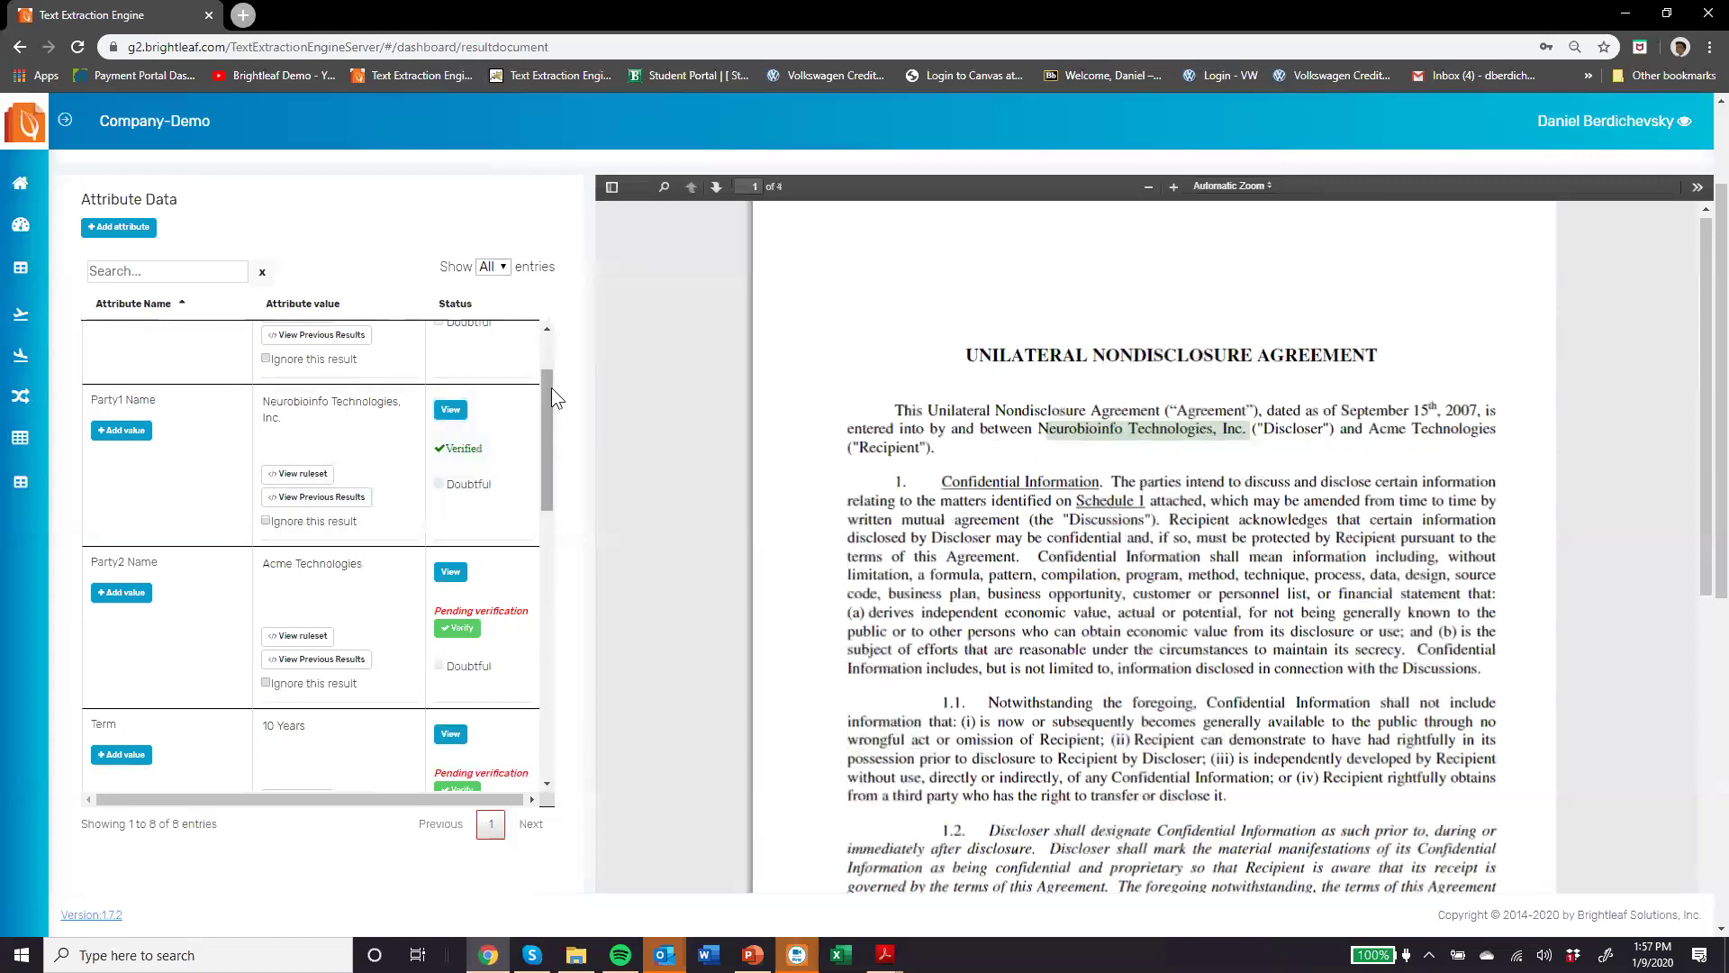
Step: Check Governing Law against its clause, stop ignoring the California result, and verify both the California and New York values
{"action": "scroll", "coordinate": [551, 387], "scroll_direction": "down", "scroll_amount": 1}
{"action": "left_click_drag", "start_coordinate": [569, 425], "coordinate": [596, 564]}
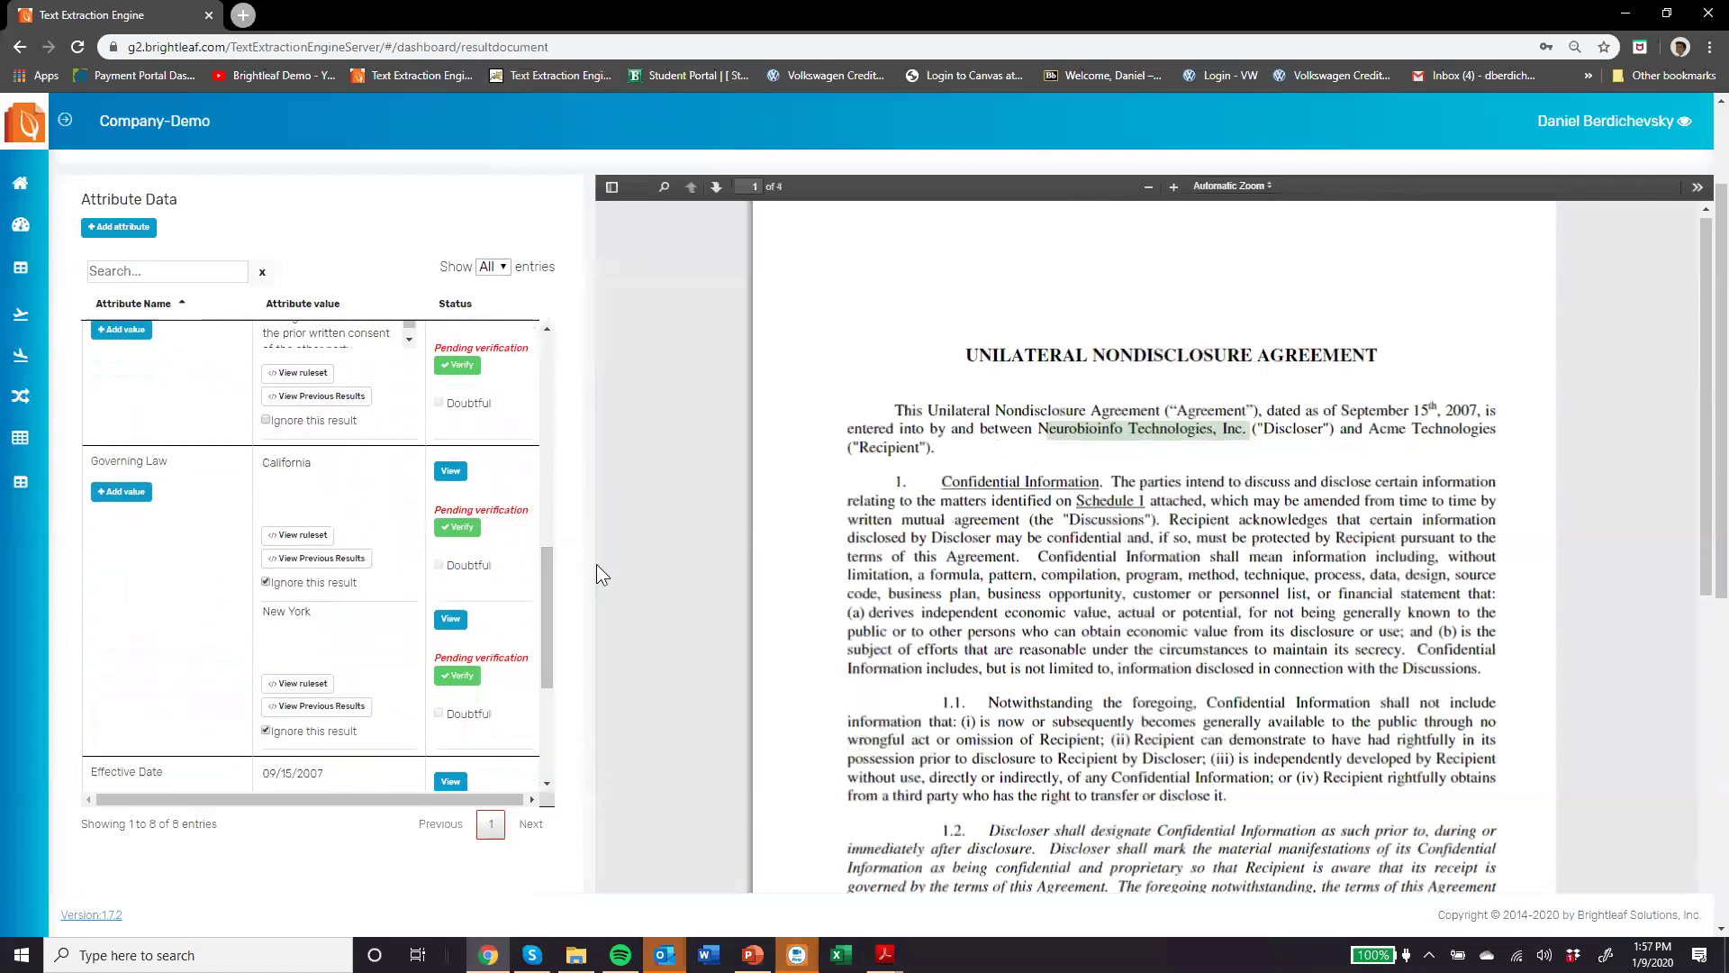
{"action": "left_click", "coordinate": [448, 478]}
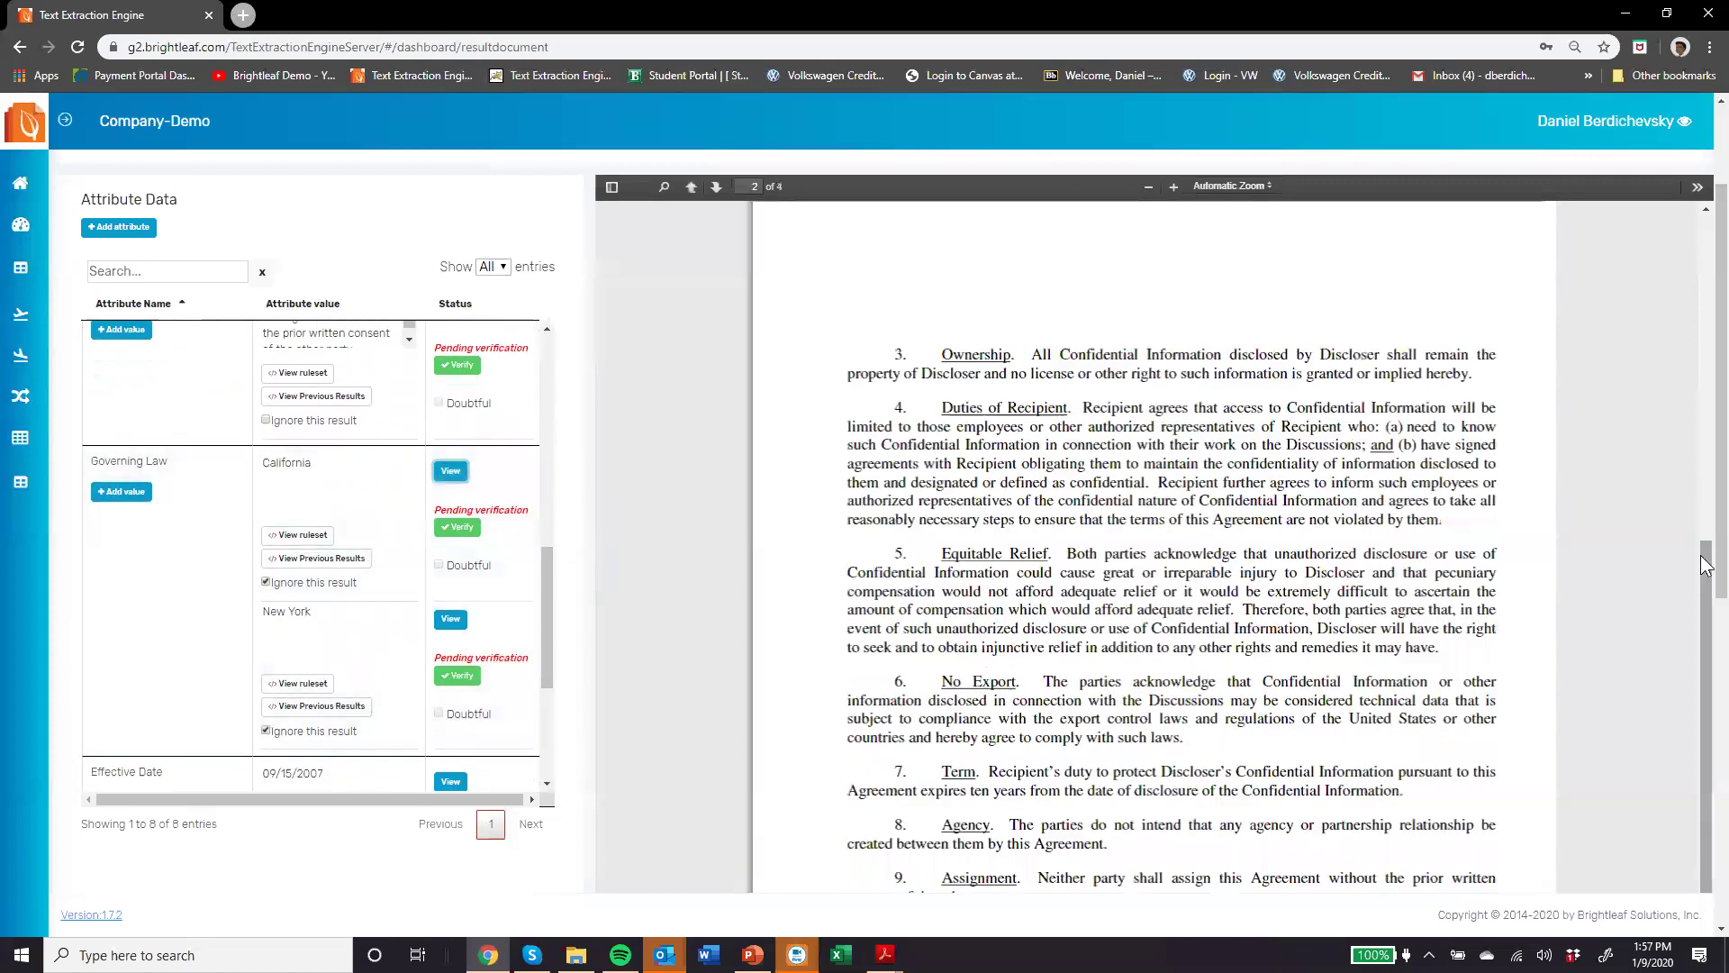
{"action": "scroll", "coordinate": [1261, 633], "scroll_direction": "down", "scroll_amount": 4}
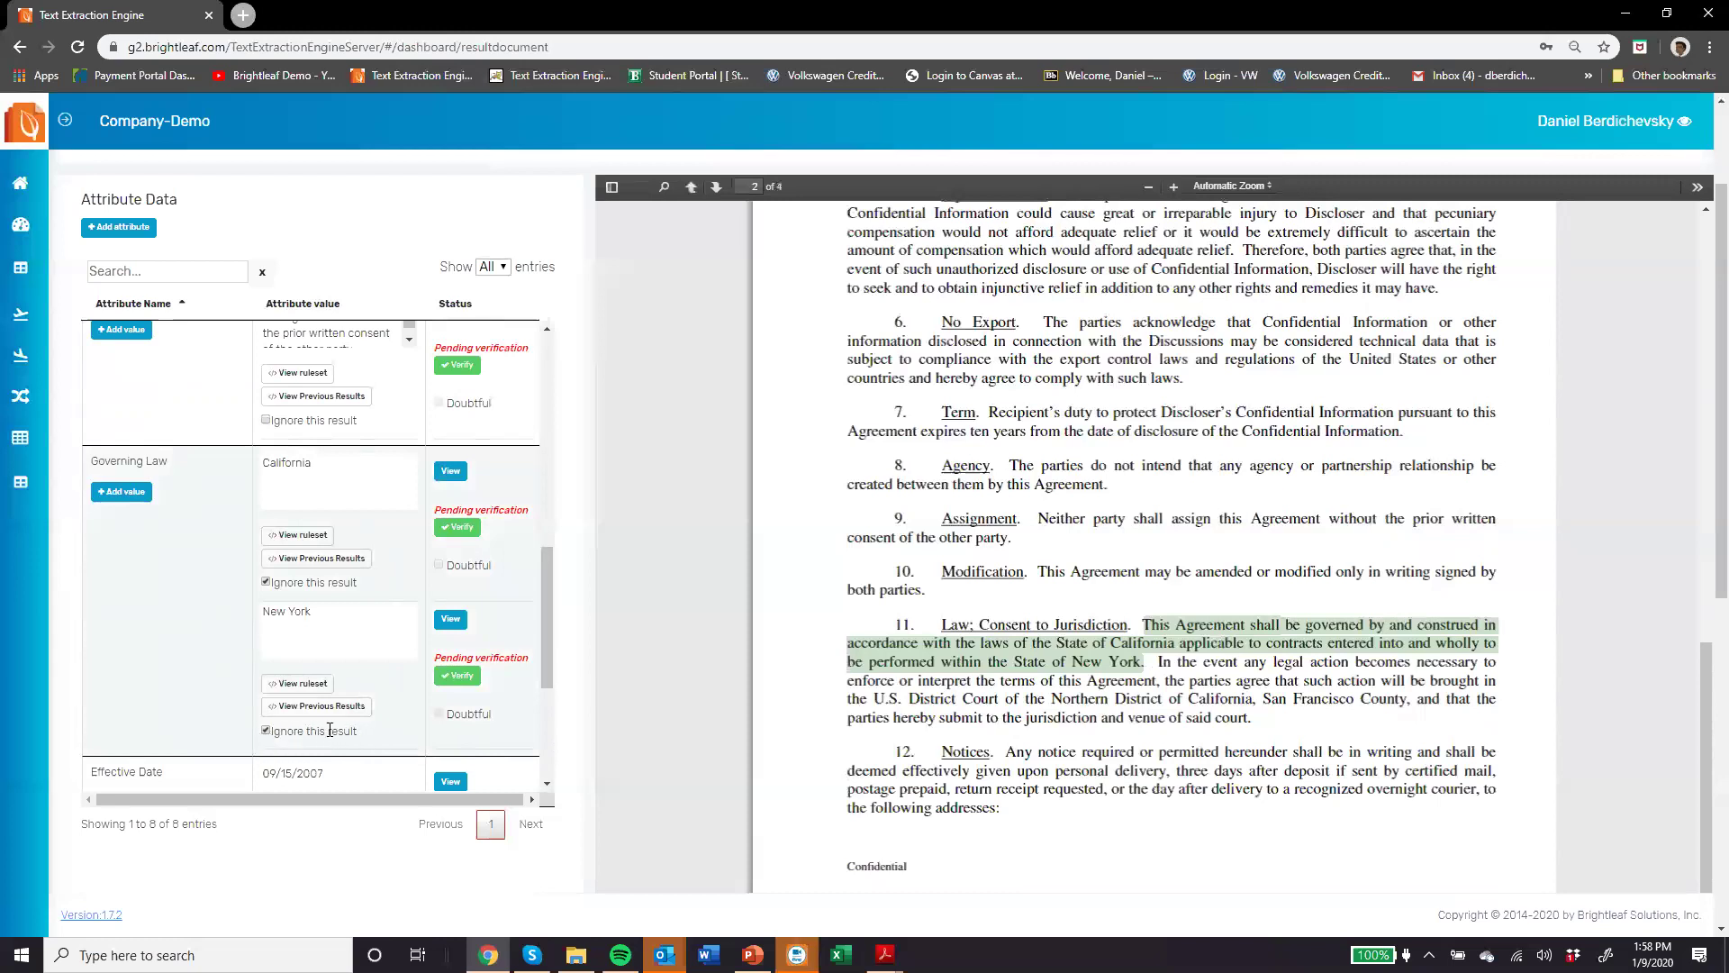
{"action": "left_click", "coordinate": [265, 582]}
{"action": "left_click", "coordinate": [457, 527]}
{"action": "left_click", "coordinate": [456, 677]}
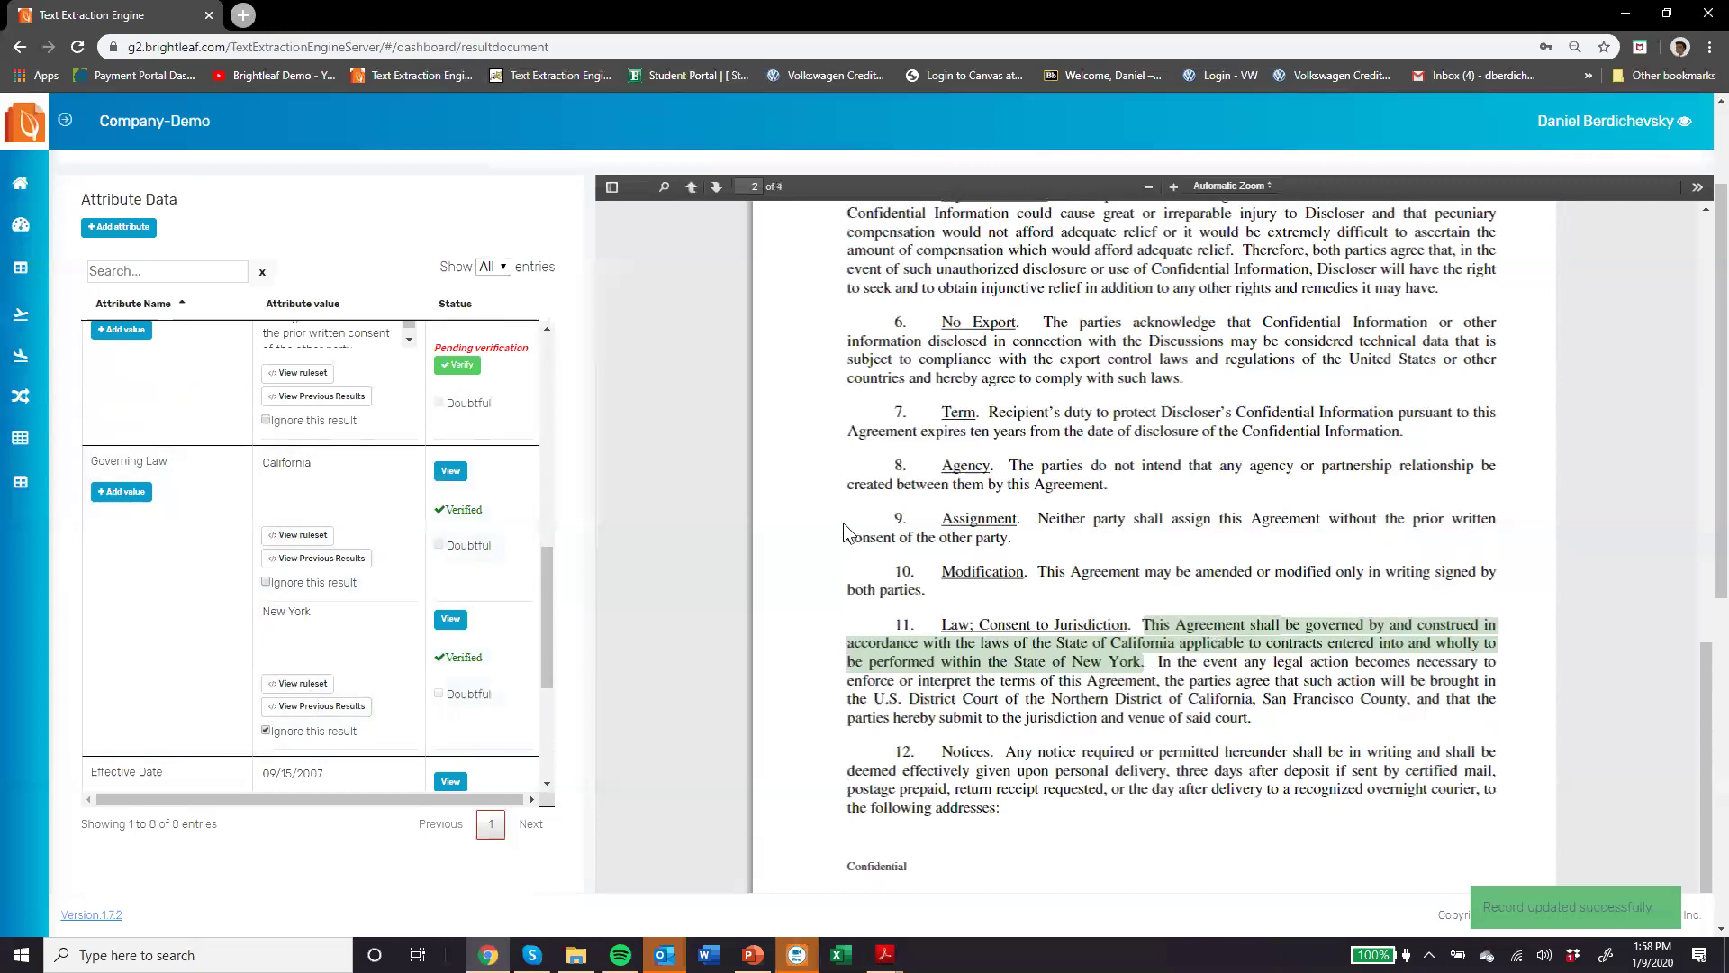
Step: Verify all attributes of 03_NDA_Disc3_Neuro Tech.pdf at once at document level
{"action": "scroll", "coordinate": [625, 497], "scroll_direction": "up", "scroll_amount": 1}
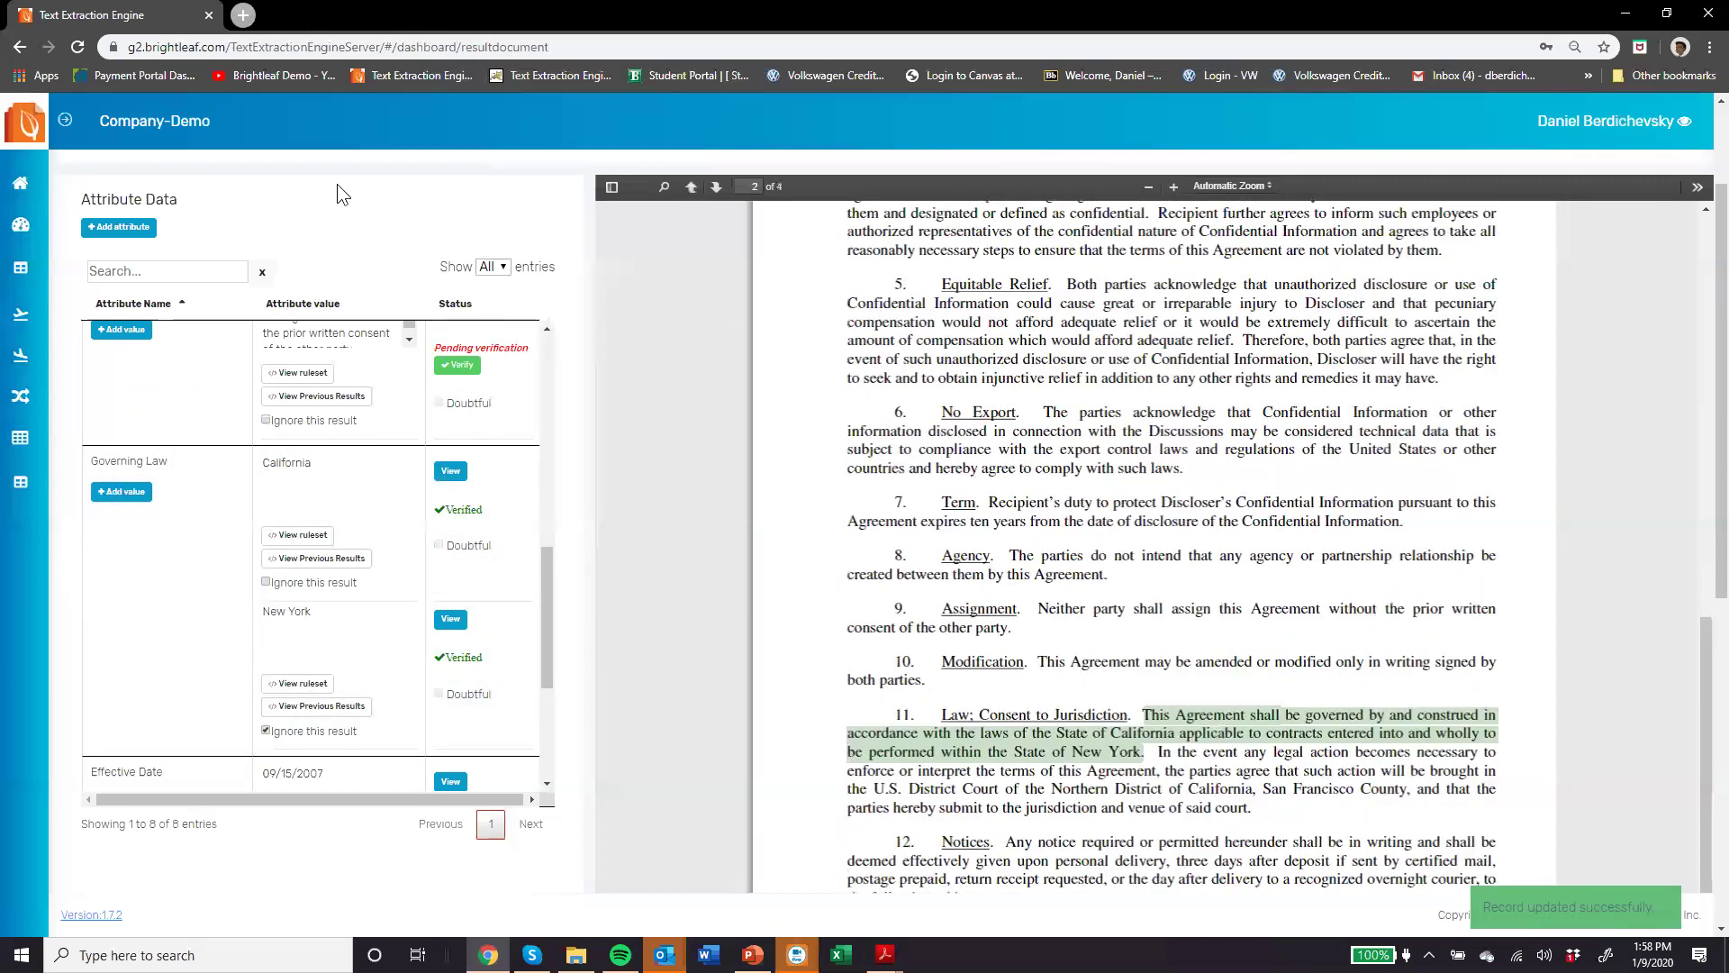
{"action": "left_click_drag", "start_coordinate": [573, 463], "coordinate": [544, 439]}
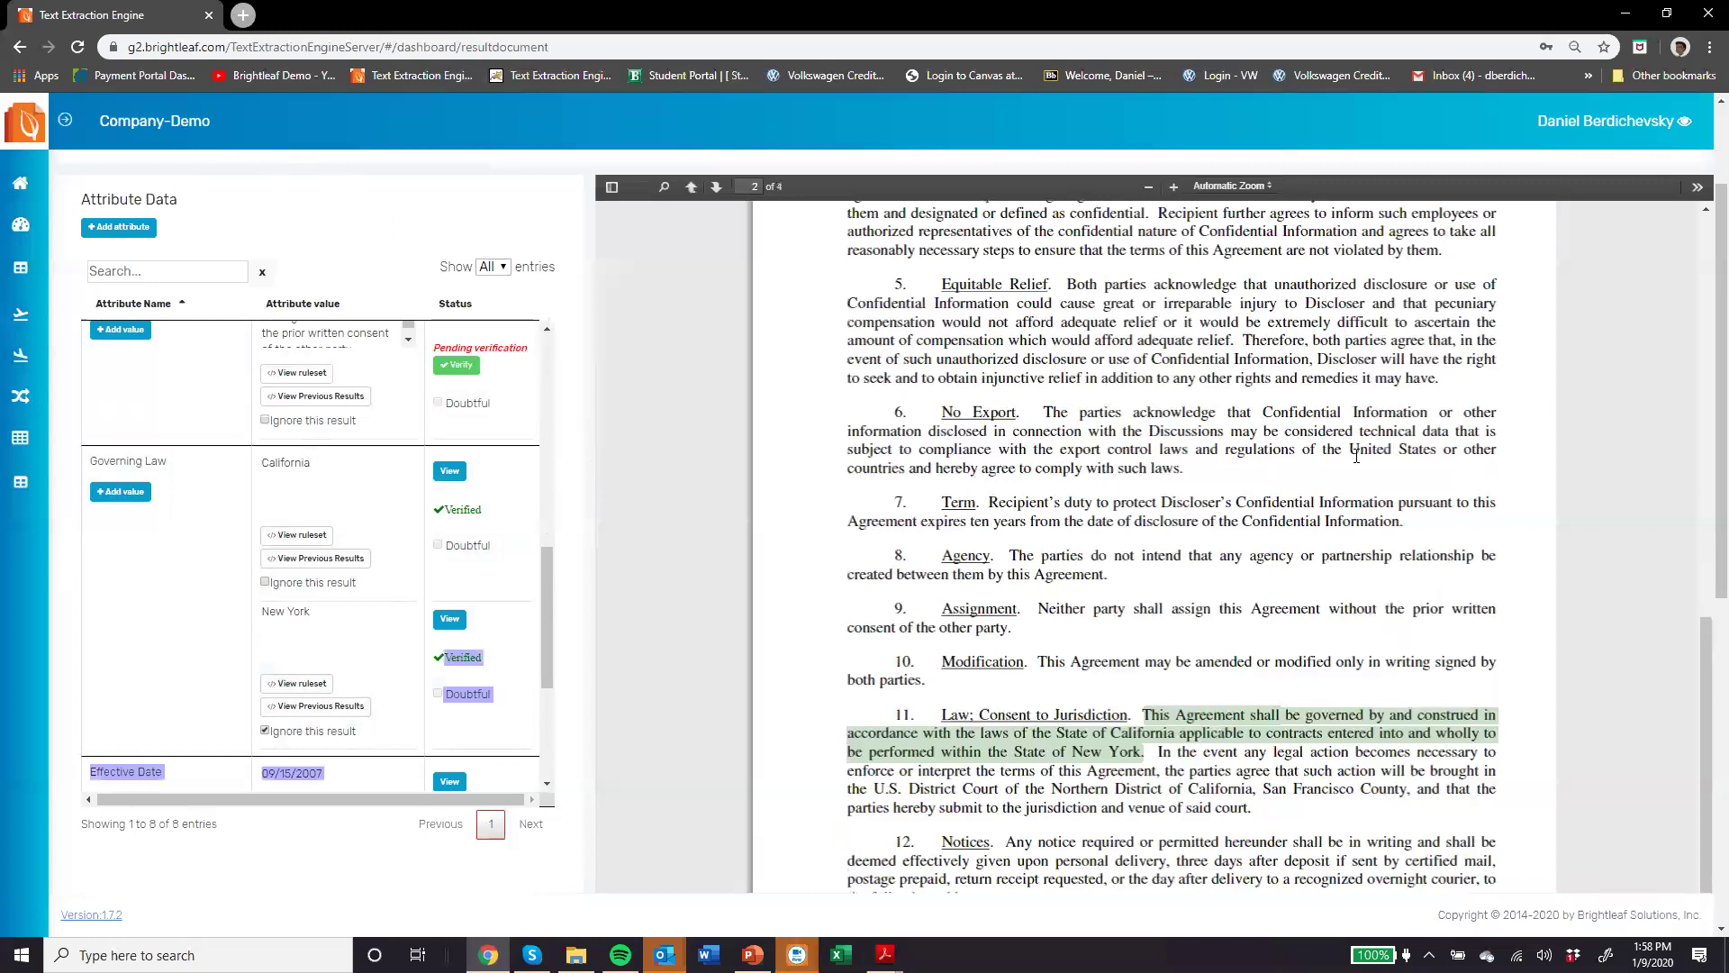
{"action": "scroll", "coordinate": [1531, 189], "scroll_direction": "up", "scroll_amount": 2}
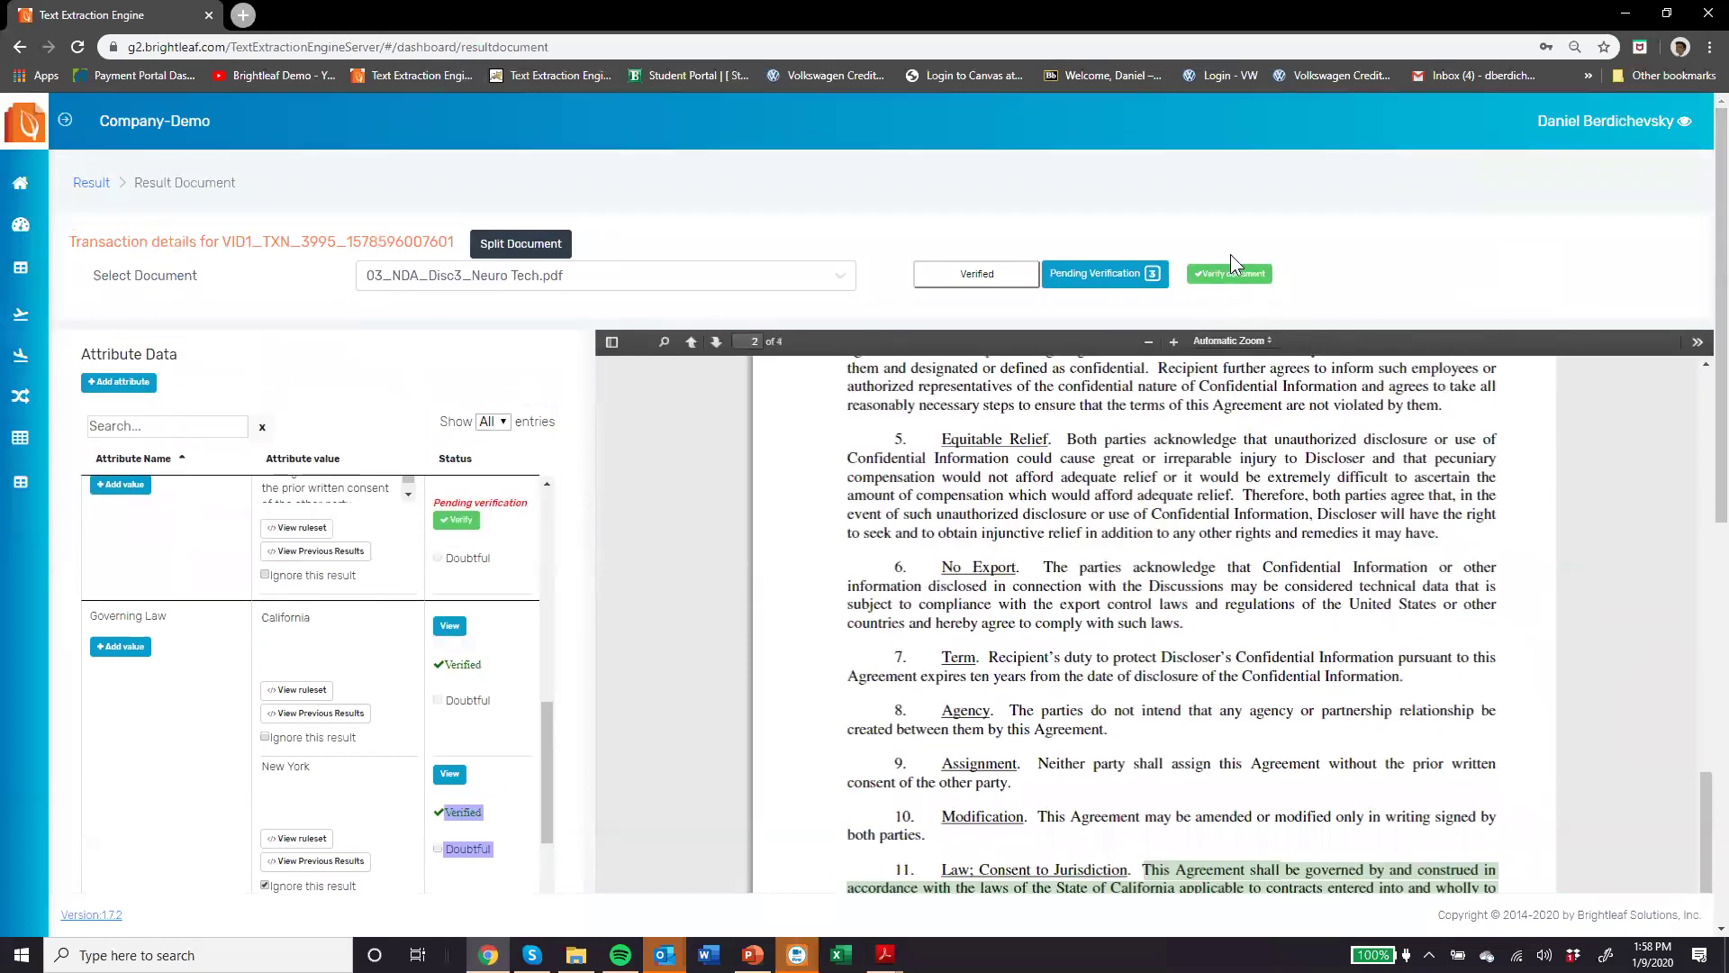
{"action": "left_click", "coordinate": [1232, 275]}
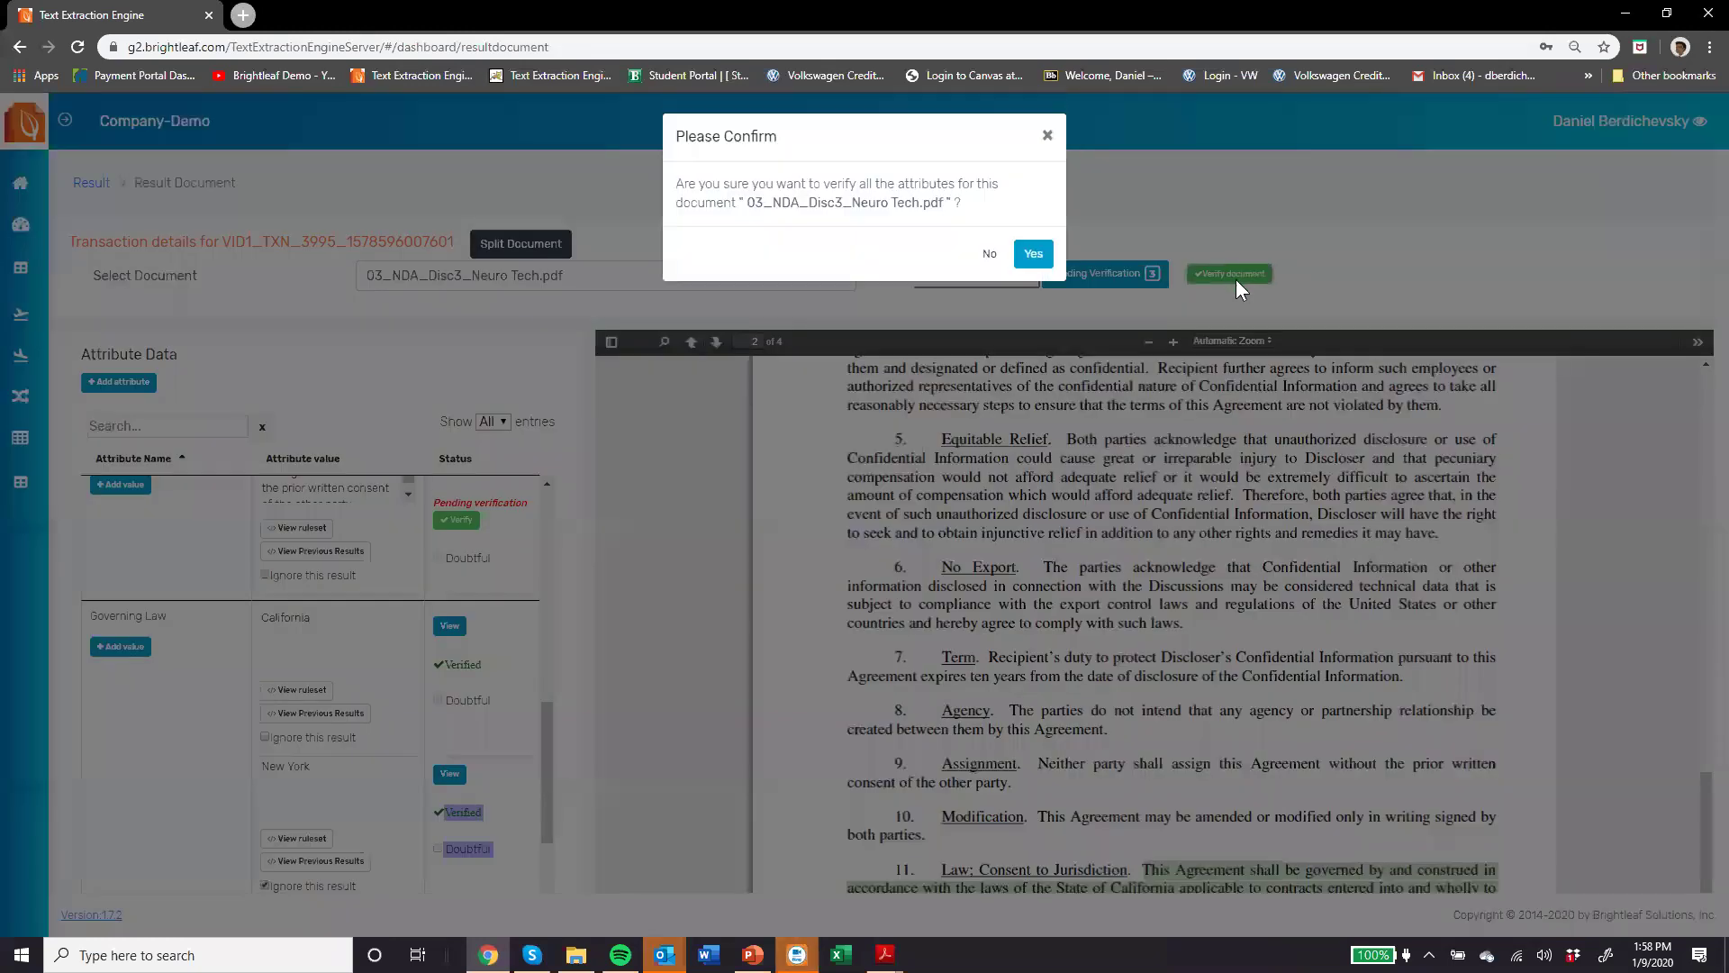
{"action": "left_click", "coordinate": [1032, 243]}
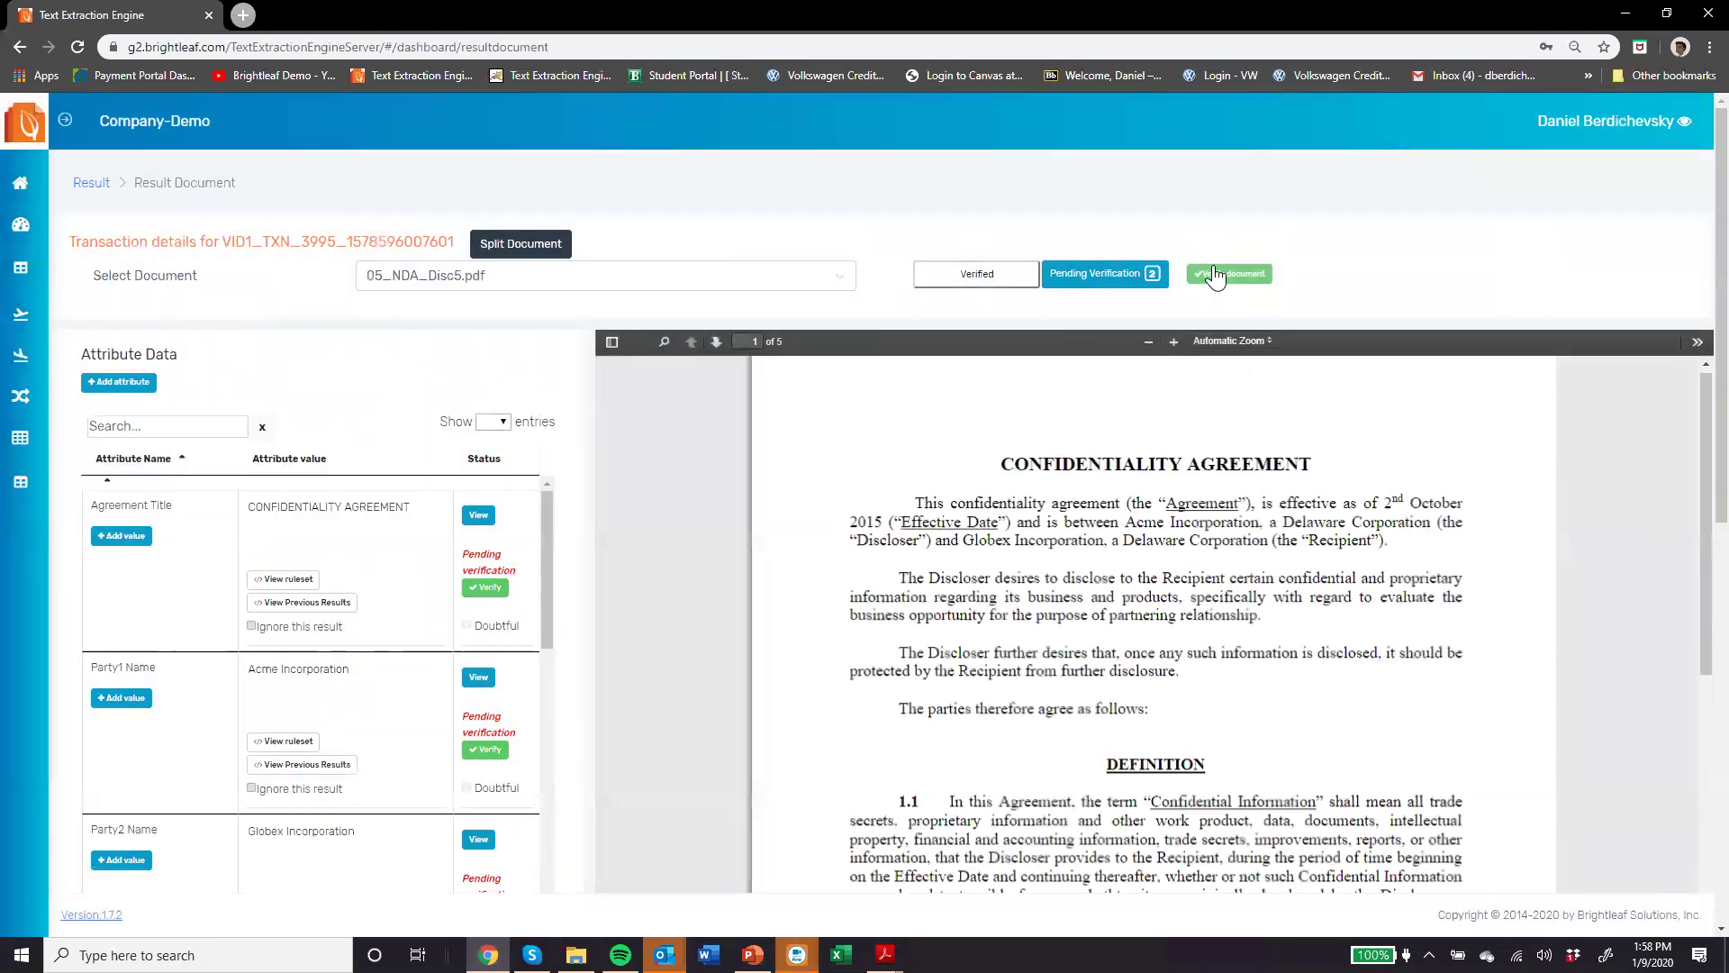
Step: Verify the entire documents 05_NDA_Disc5.pdf and 06_NDA_Disc6_Avid.pdf, confirming each one
{"action": "left_click", "coordinate": [1231, 274]}
{"action": "left_click", "coordinate": [1032, 259]}
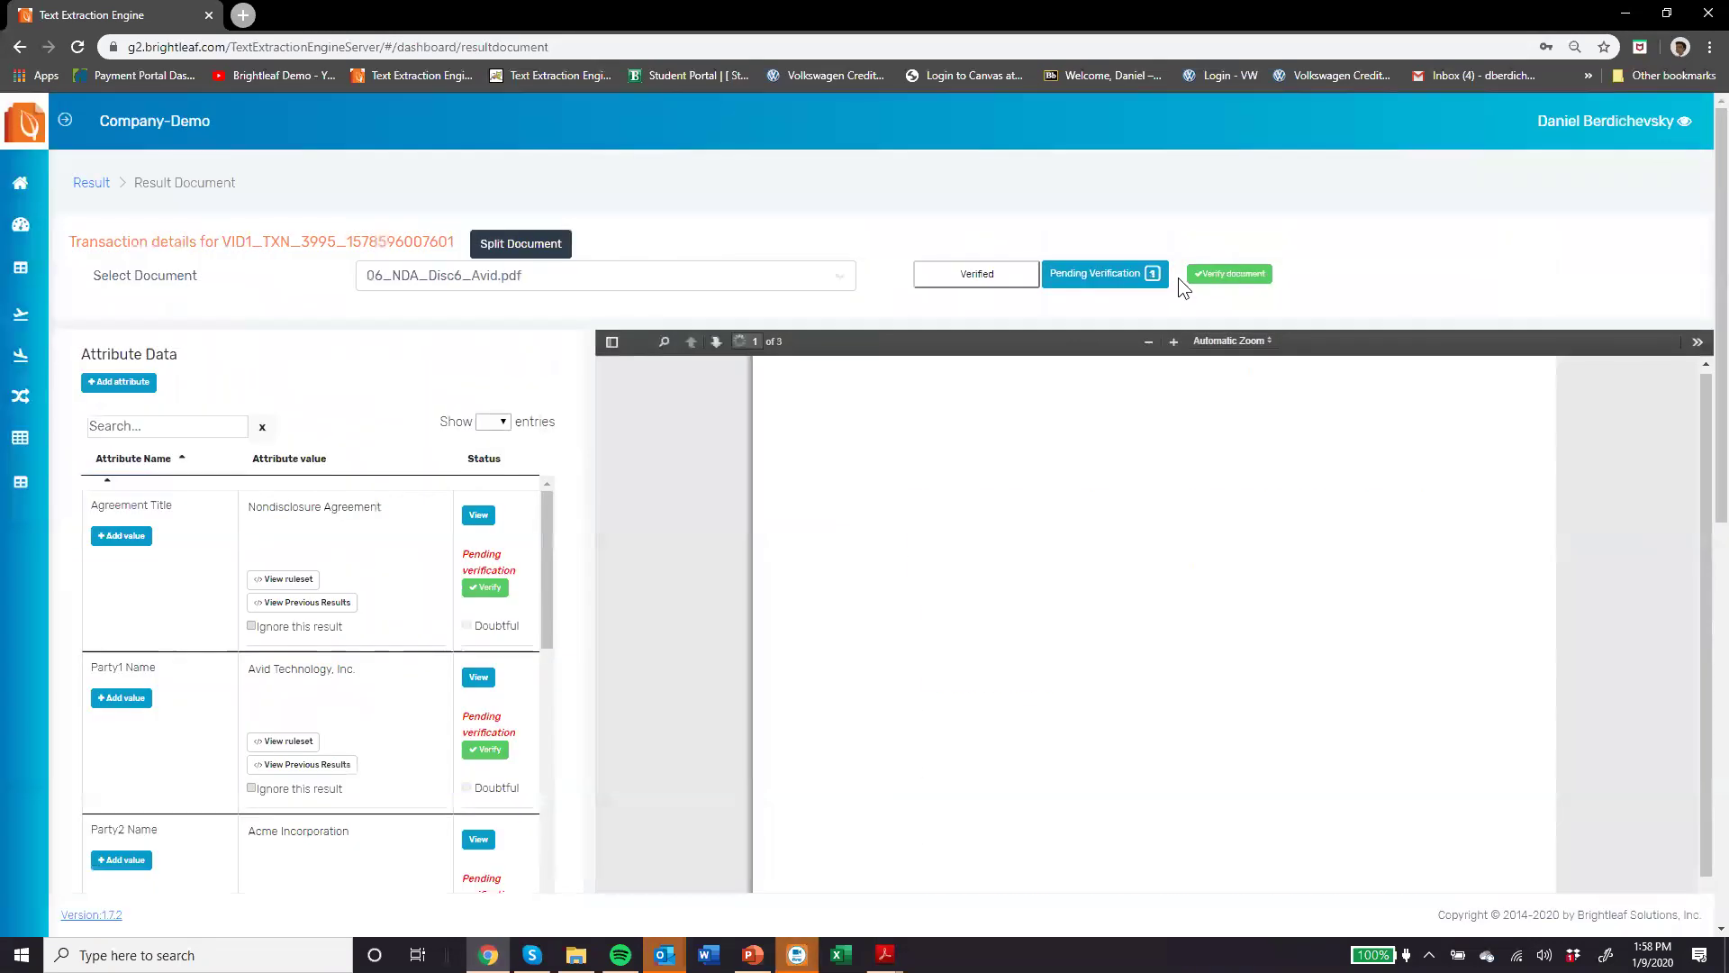
{"action": "left_click", "coordinate": [1230, 274]}
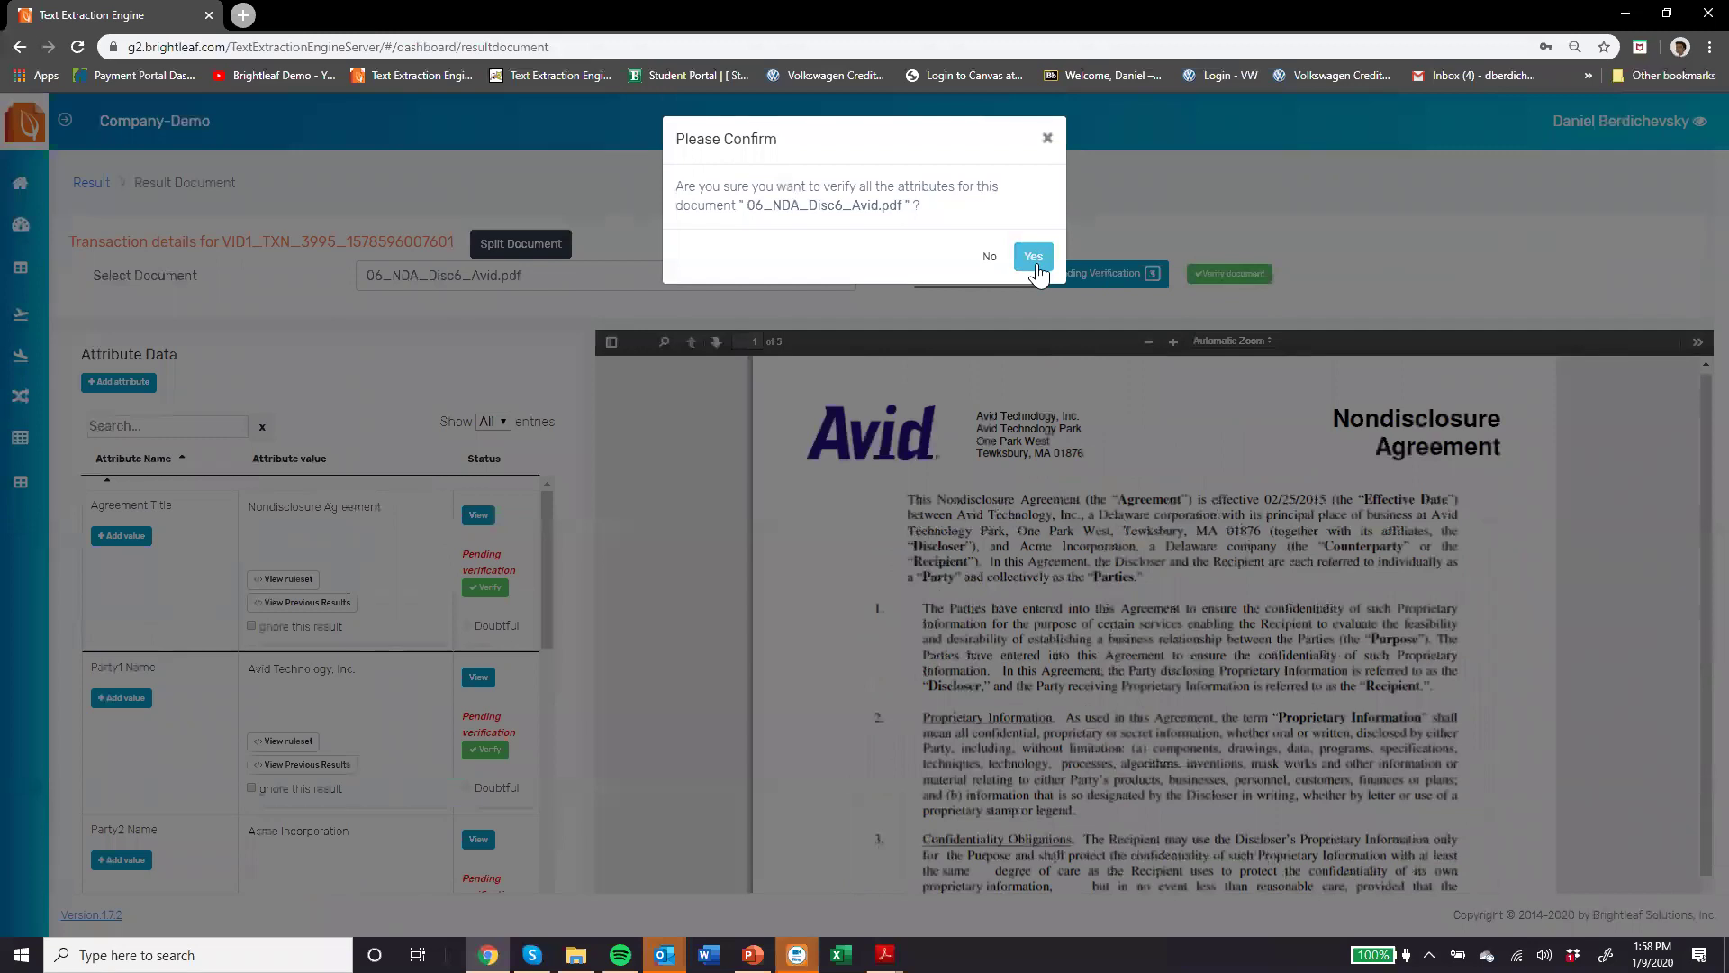
{"action": "left_click", "coordinate": [1034, 259]}
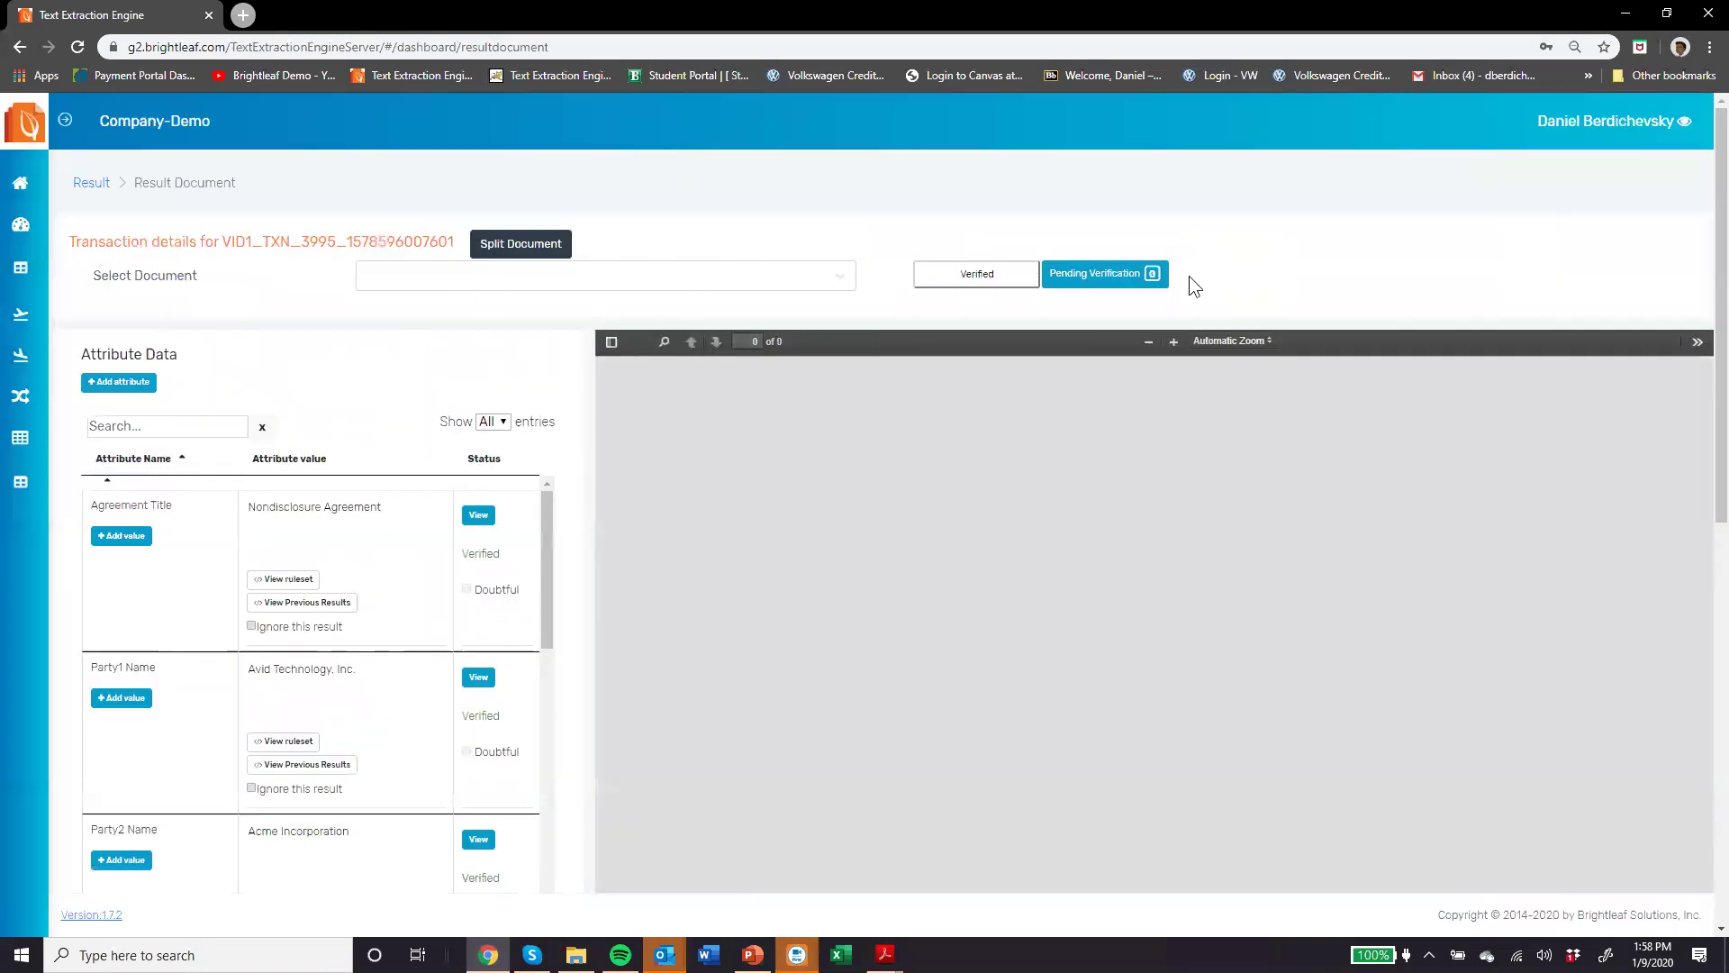
Step: Return to the transaction results list and export the verified VID1 transaction with the Consolidated Wise option
{"action": "left_click", "coordinate": [17, 366]}
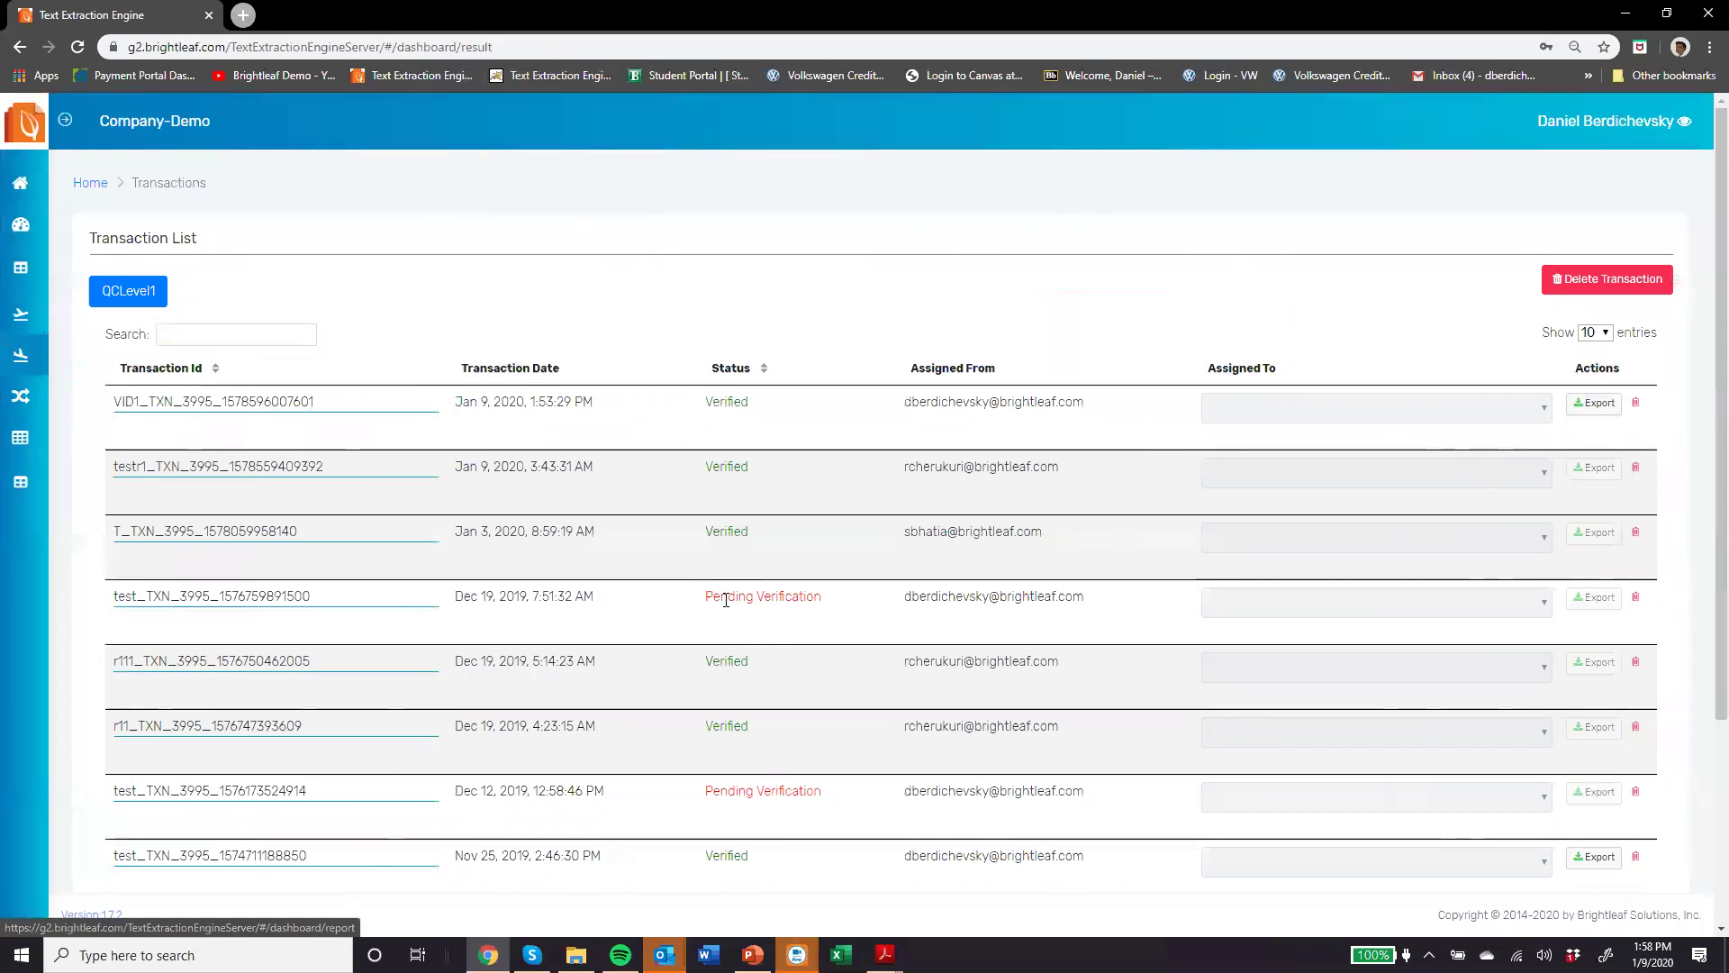
{"action": "left_click_drag", "start_coordinate": [703, 598], "coordinate": [823, 598]}
{"action": "left_click", "coordinate": [848, 609]}
{"action": "left_click", "coordinate": [1594, 405]}
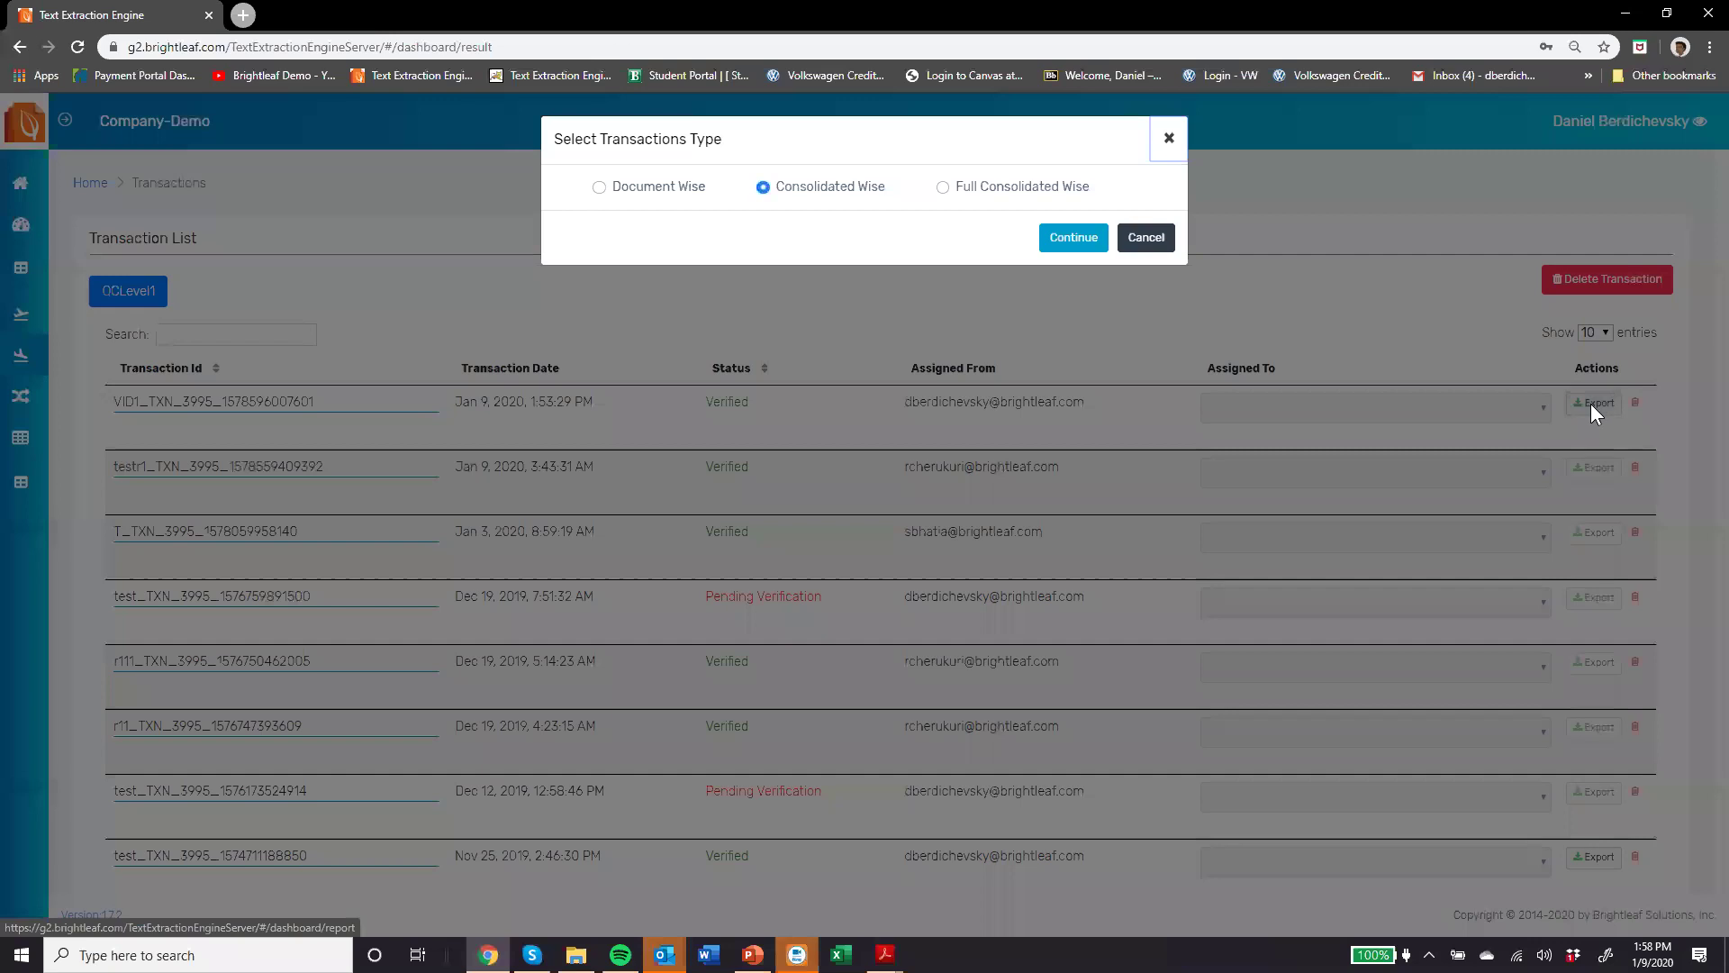
{"action": "left_click", "coordinate": [1072, 240]}
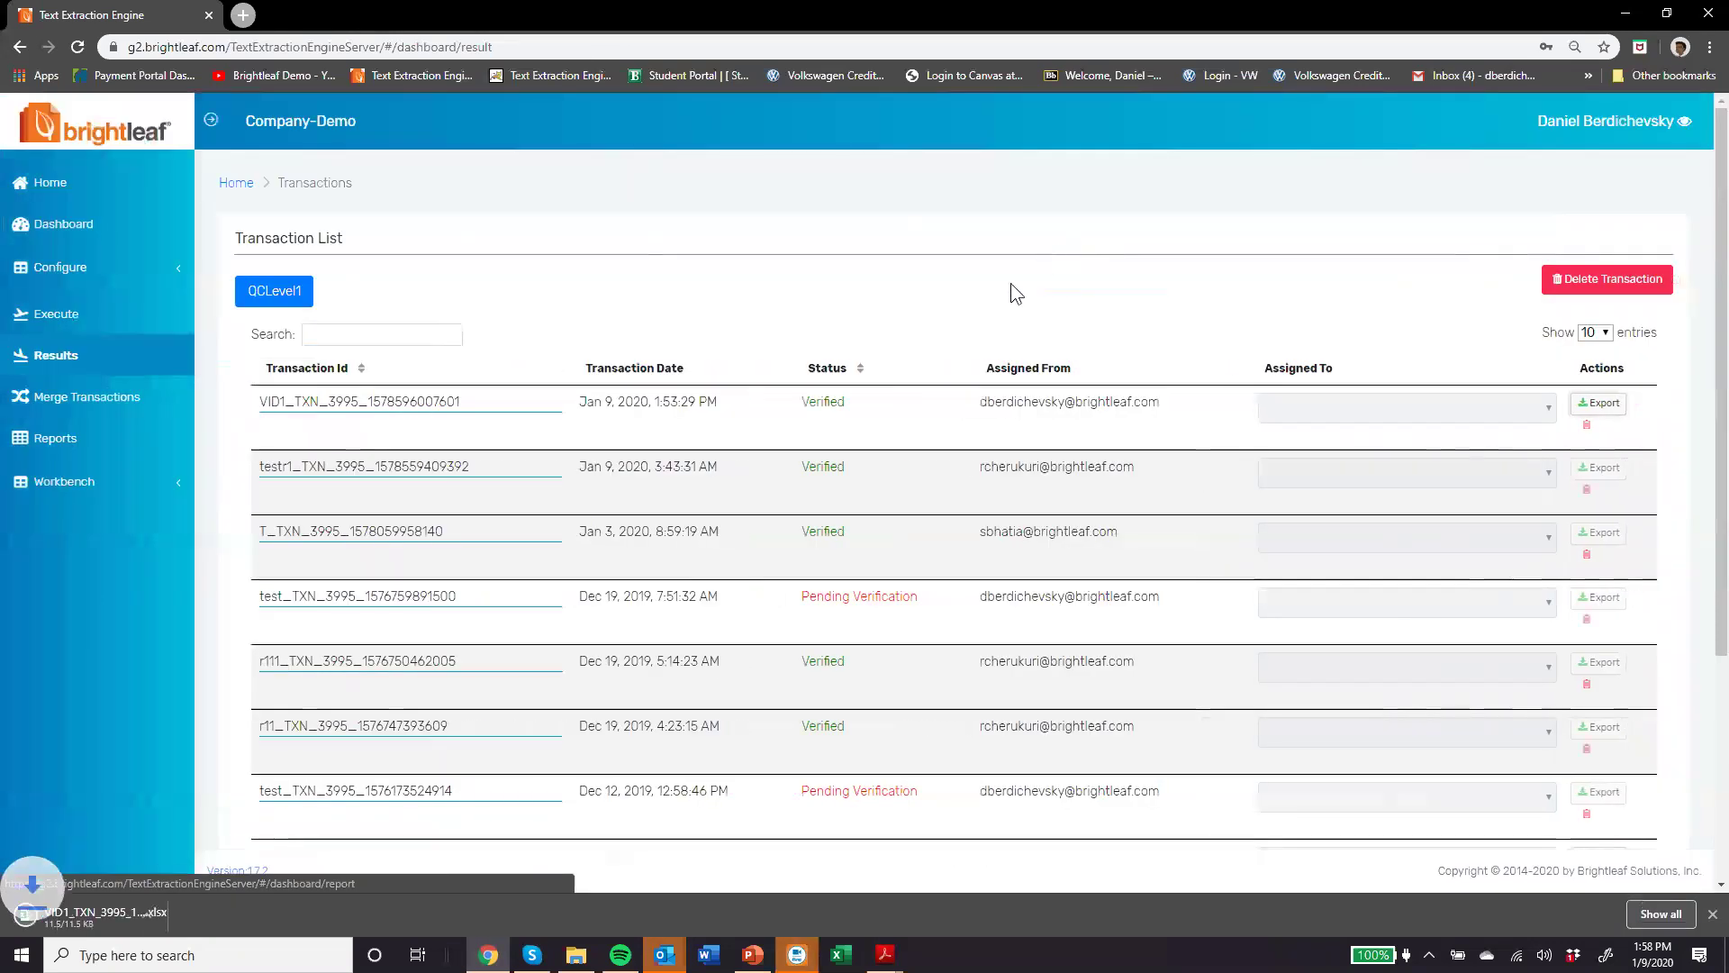
Step: Open the exported consolidated result workbook in Excel and enable editing
{"action": "left_click", "coordinate": [102, 917]}
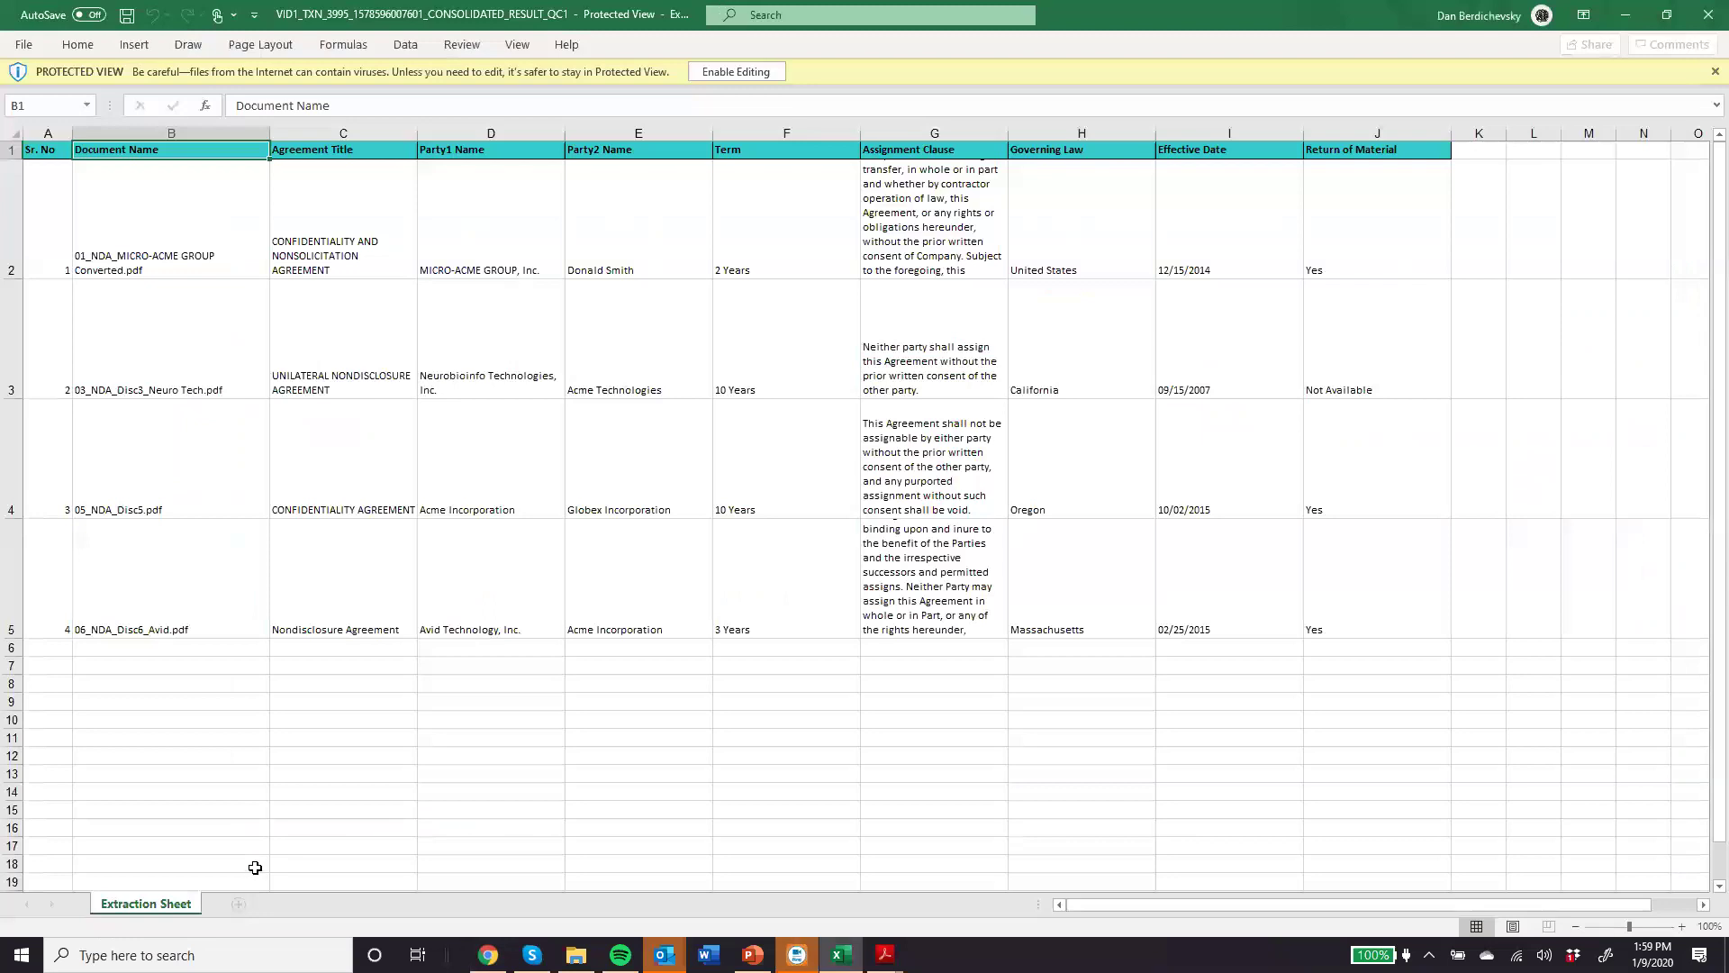
{"action": "left_click", "coordinate": [751, 65]}
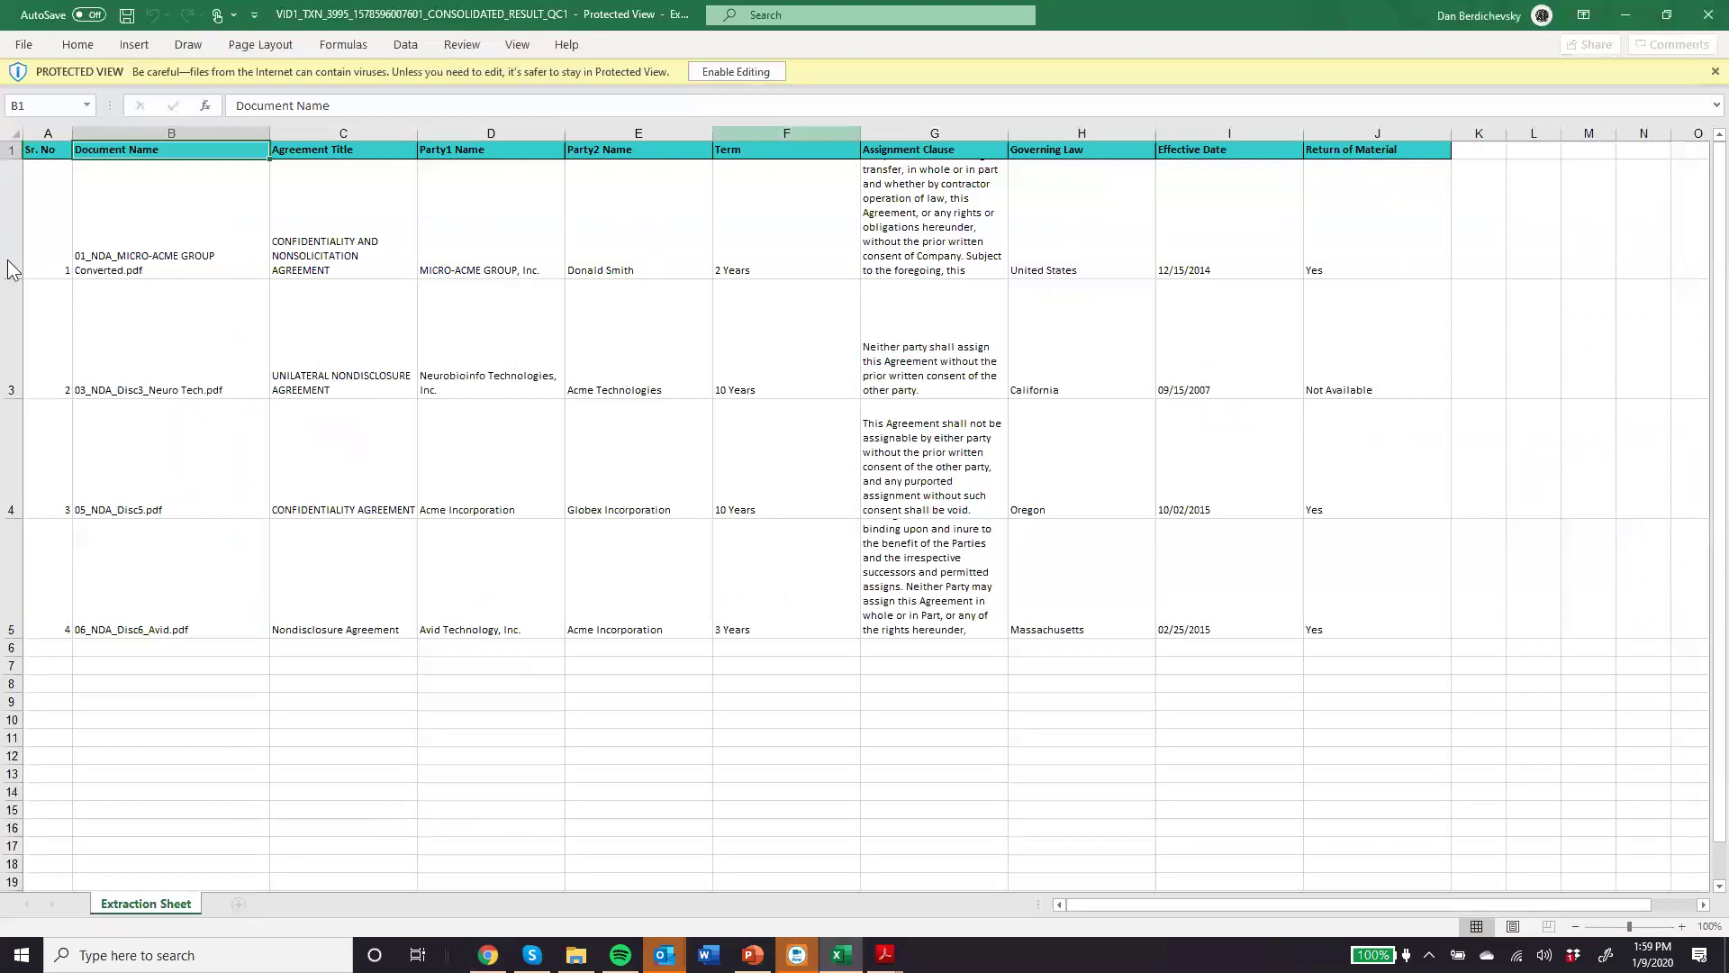
Step: Reduce the height of rows 2 to 5 in the Extraction Sheet together
{"action": "left_click", "coordinate": [14, 249]}
{"action": "key", "text": "shift+Down"}
{"action": "key", "text": "shift+Down"}
{"action": "key", "text": "shift+Down"}
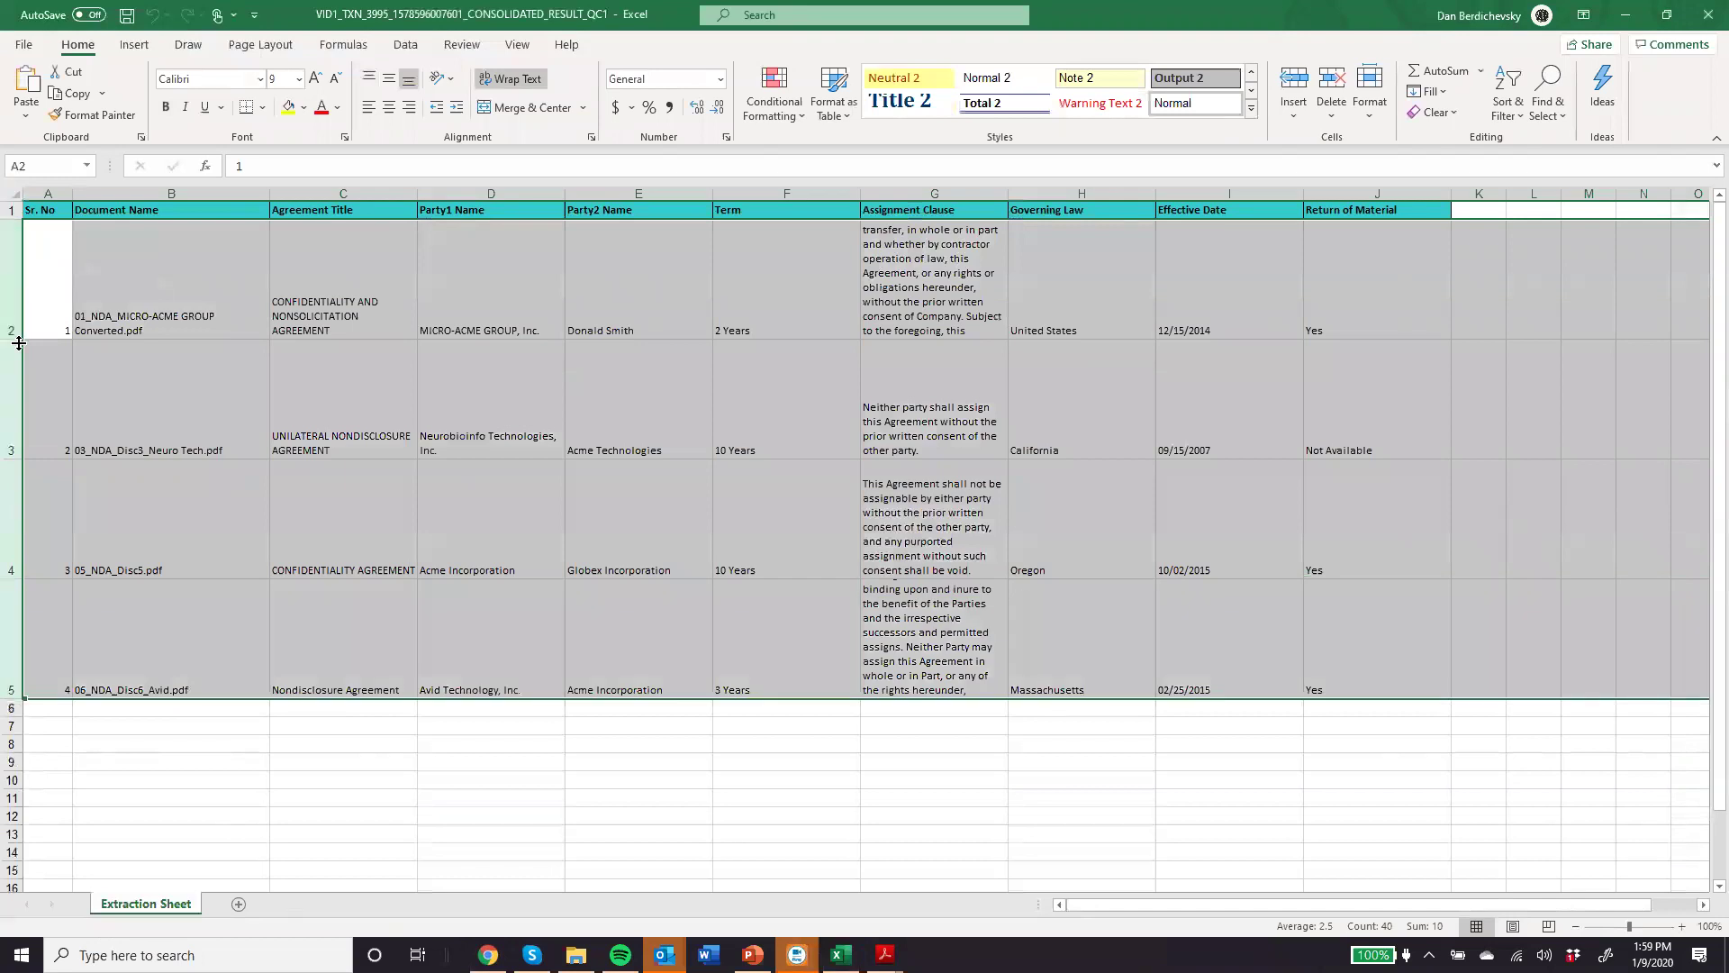
{"action": "left_click_drag", "start_coordinate": [19, 342], "coordinate": [11, 283]}
Step: Inspect the exported Party2 Name of the first document and the Governing Law of the Neuro Tech agreement
{"action": "left_click", "coordinate": [212, 379]}
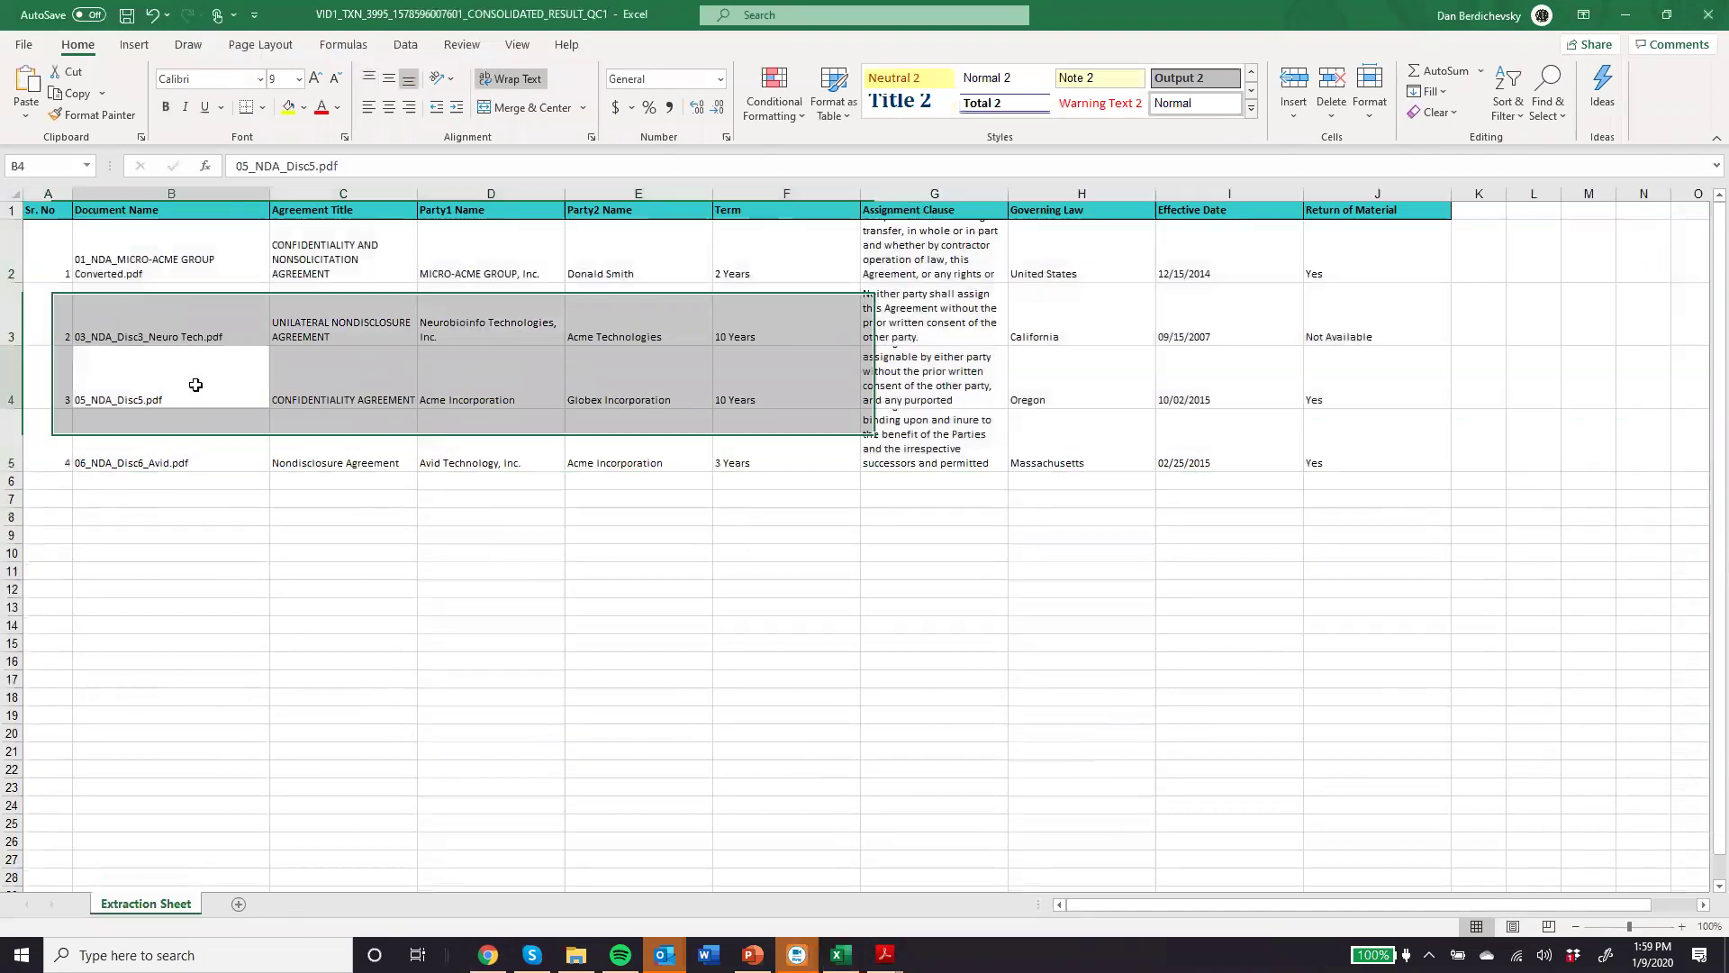
{"action": "left_click", "coordinate": [670, 256]}
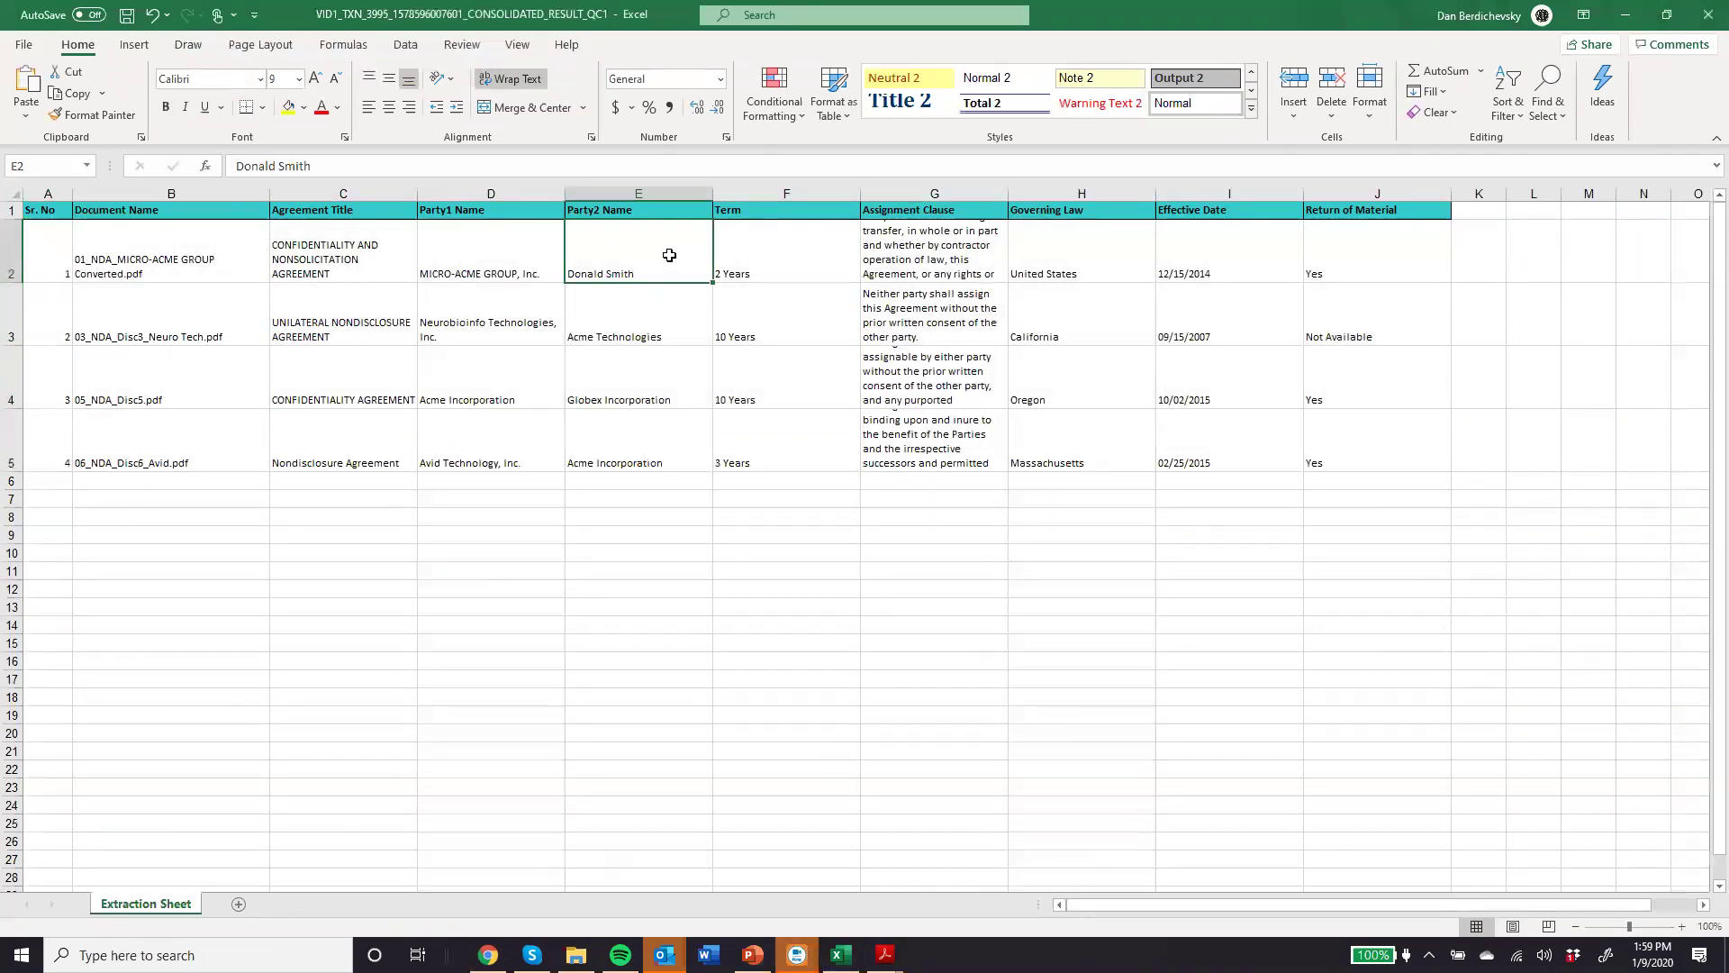
{"action": "left_click", "coordinate": [1075, 309]}
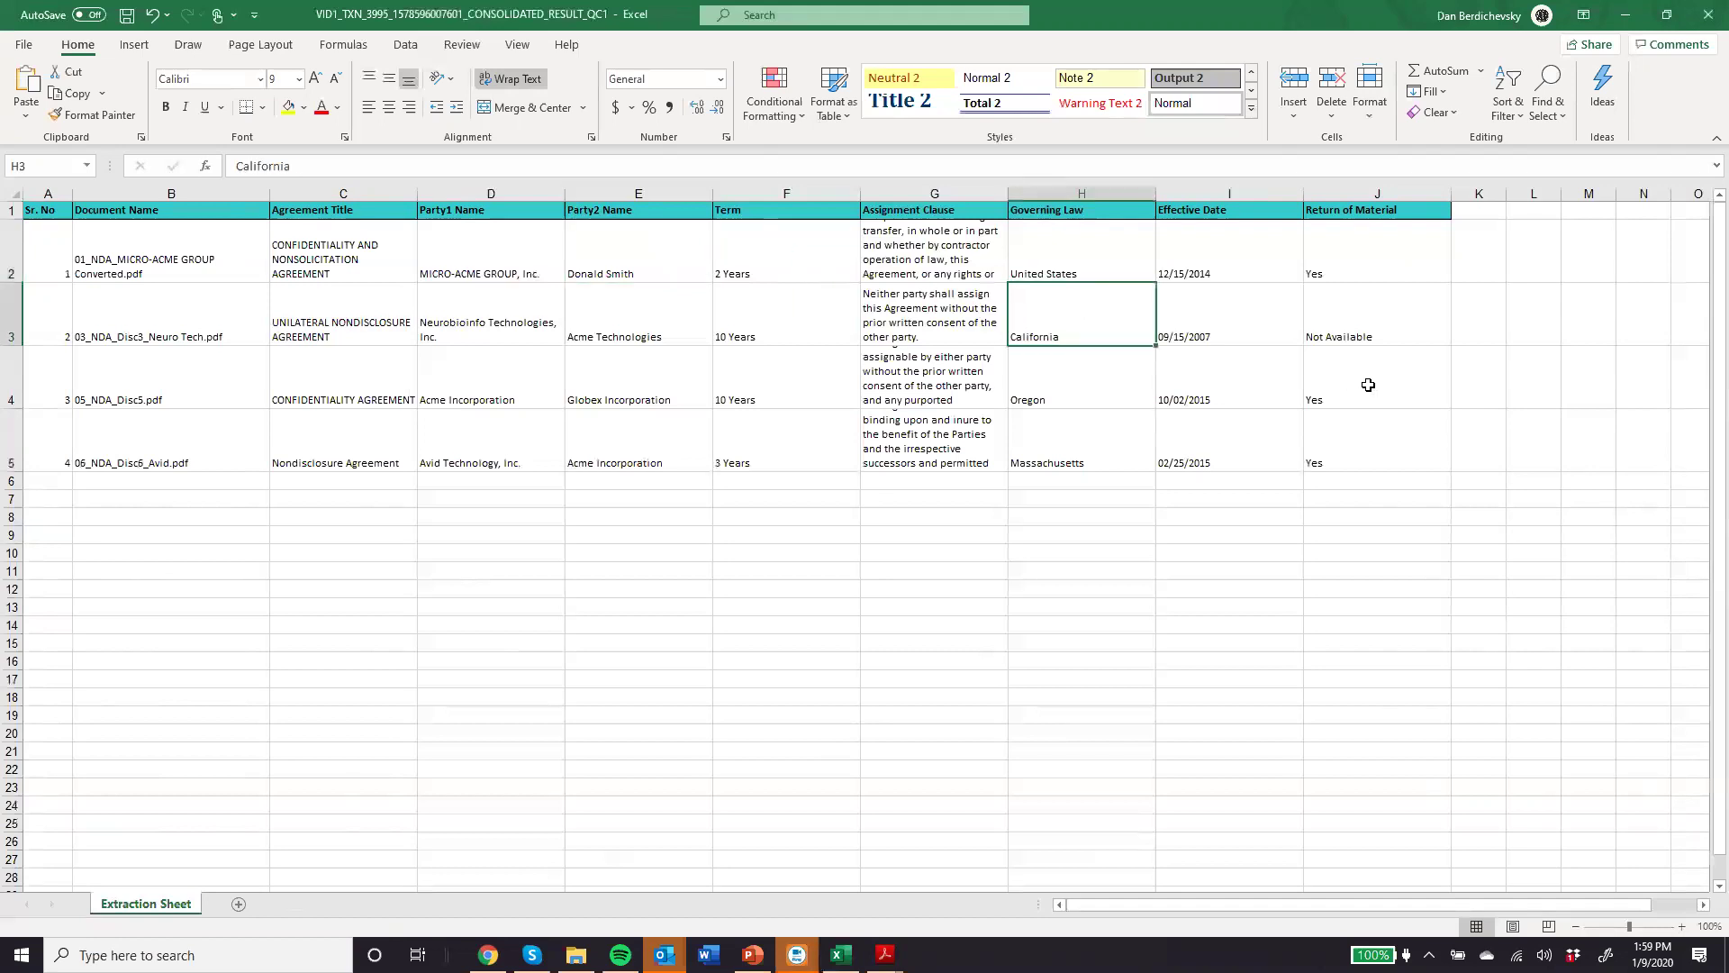